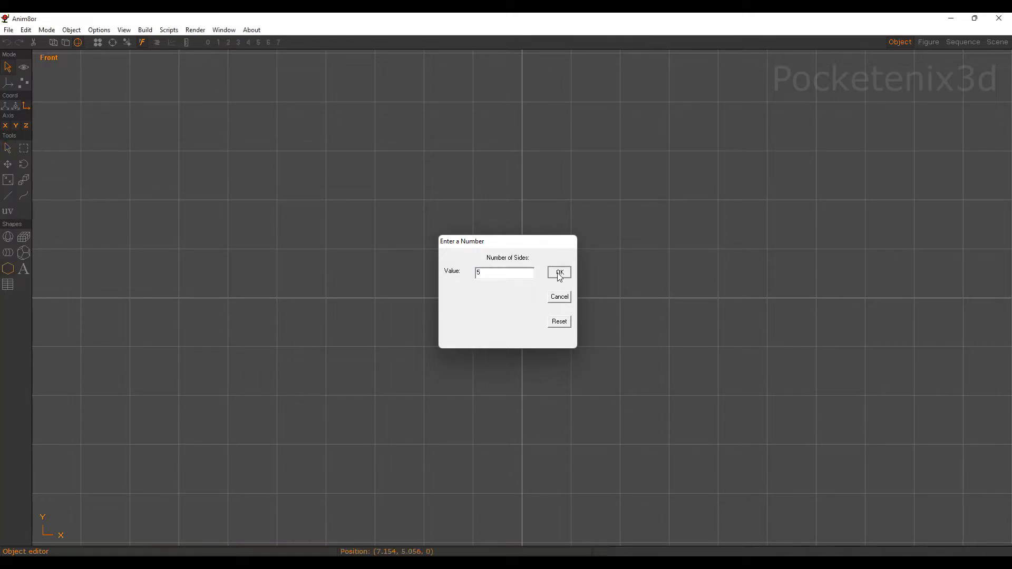
Draw a five-sided polygon around the origin and extrude it along Z with one segment and both ends capped
drag(555, 274, 625, 203)
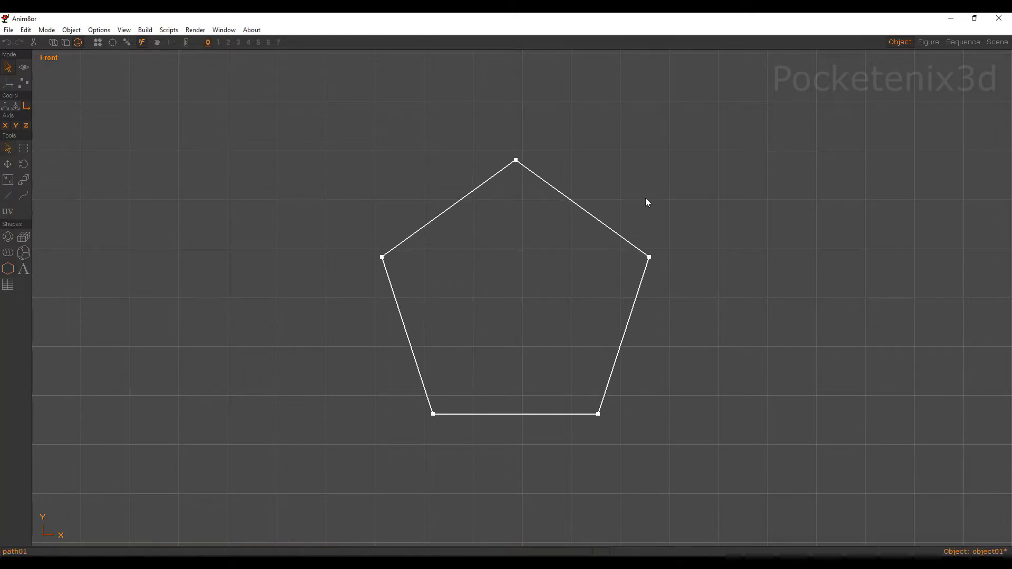
key(ctrl+r)
drag(626, 237, 548, 297)
right_drag(549, 301, 540, 258)
click(145, 29)
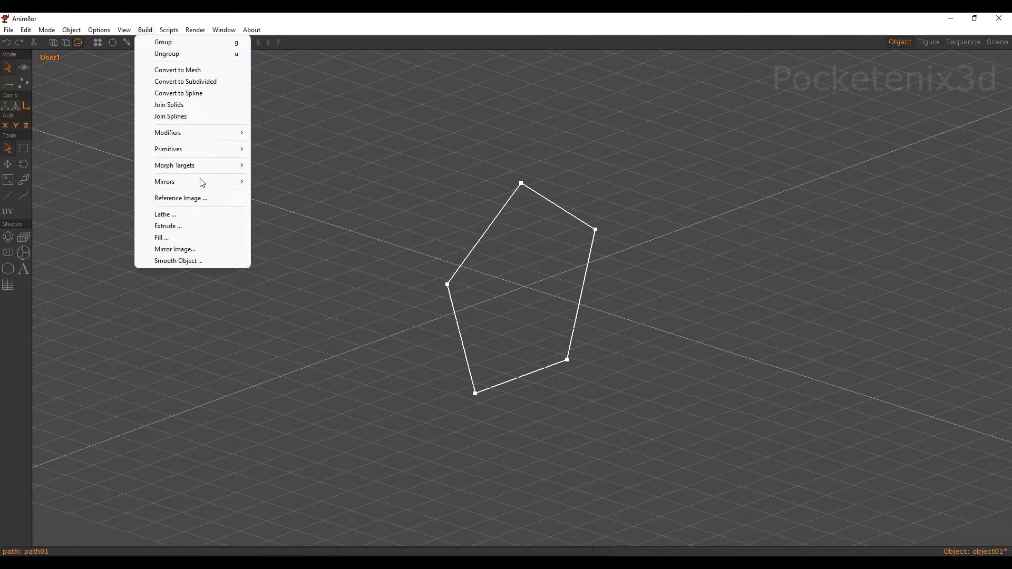
click(196, 225)
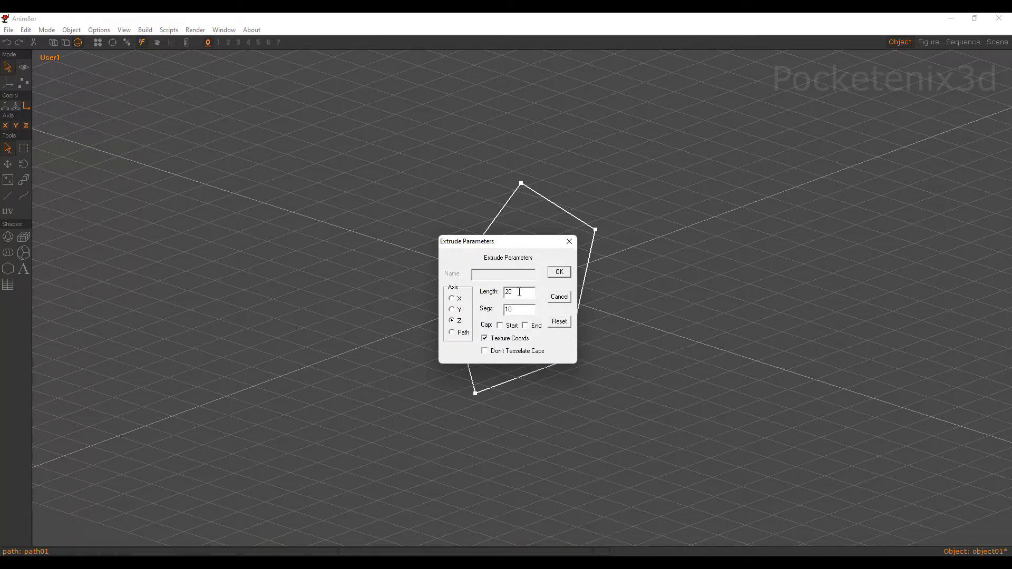
text(1)
click(560, 273)
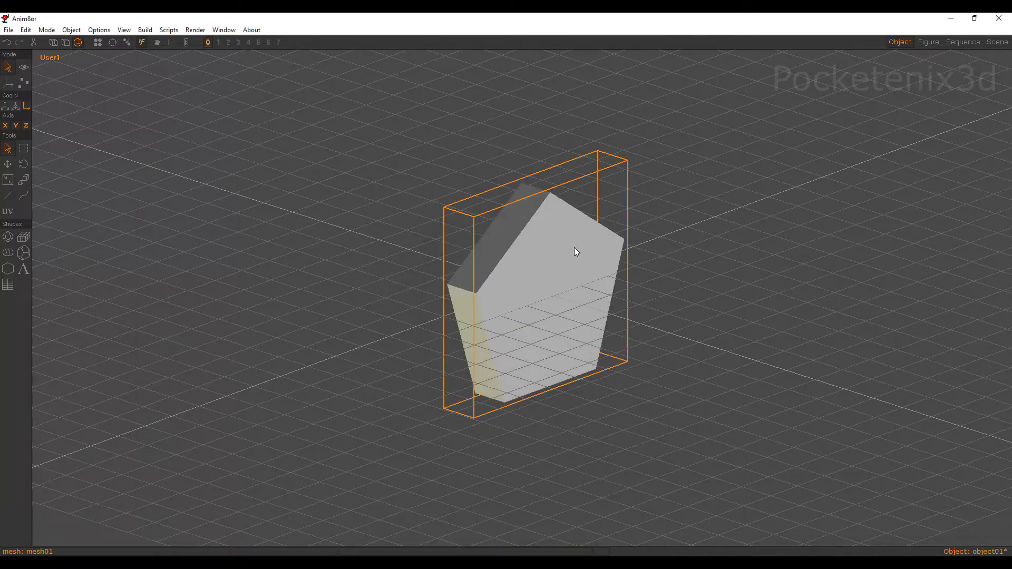
In point editing, select the pentagon's five side faces and peak them outward by about 50.7 to form a star
key(ctrl+2)
key(ctrl+r)
mouse_move(626, 251)
mouse_down()
mouse_move(511, 274)
mouse_move(546, 269)
mouse_up()
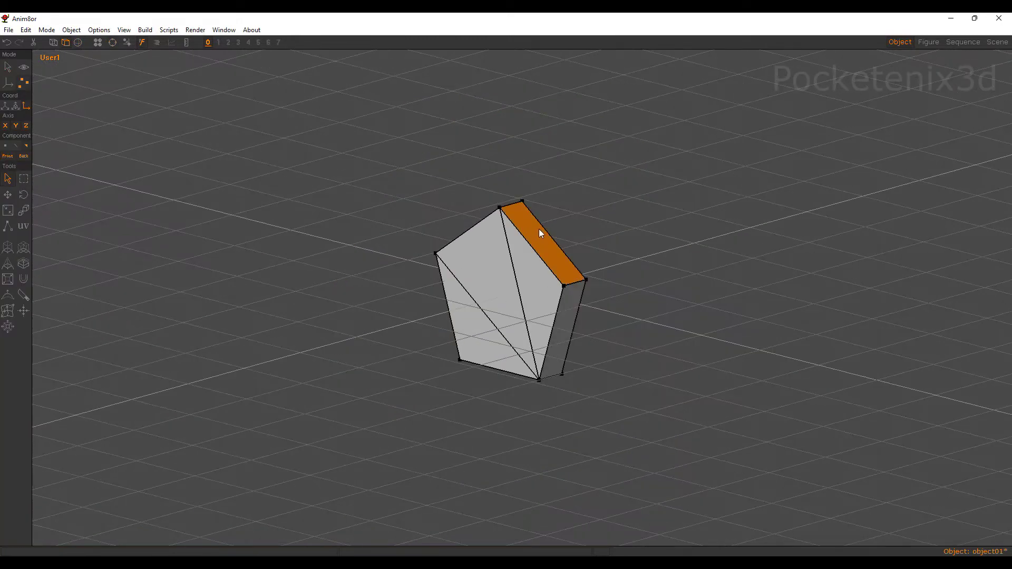
key(a)
drag(566, 304, 536, 280)
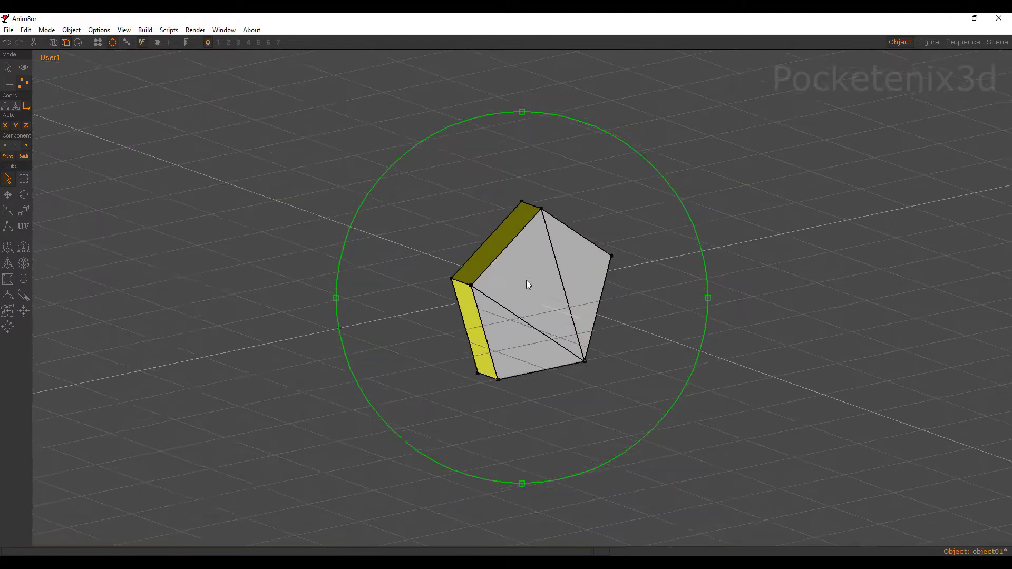
key(a)
click(568, 284)
key(f)
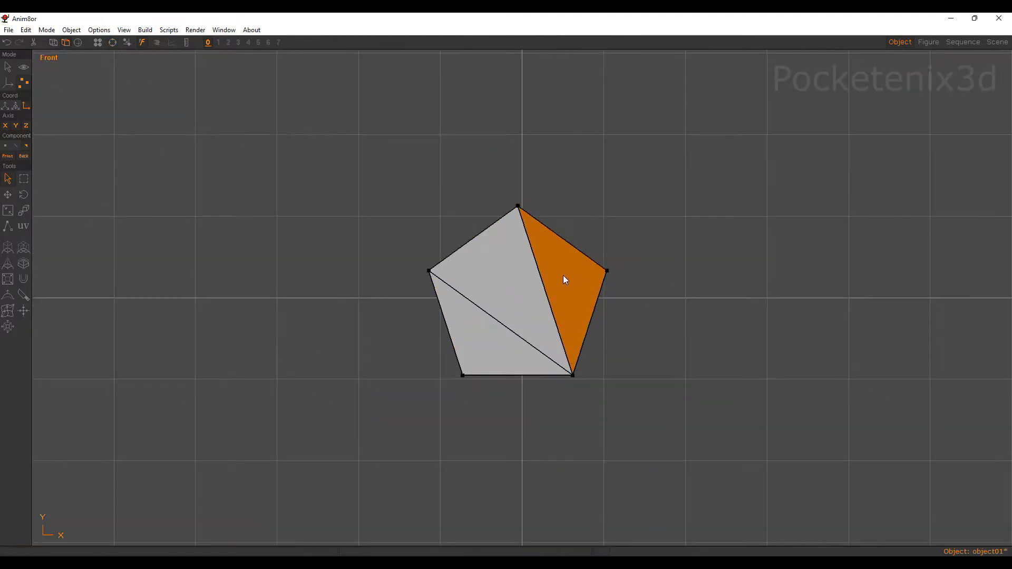
key(p)
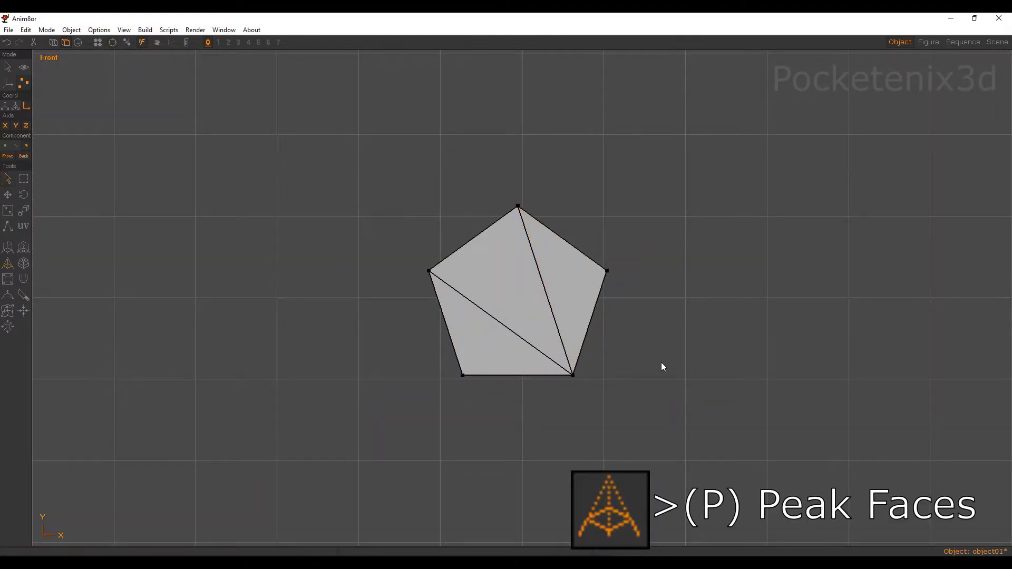
drag(669, 358, 755, 289)
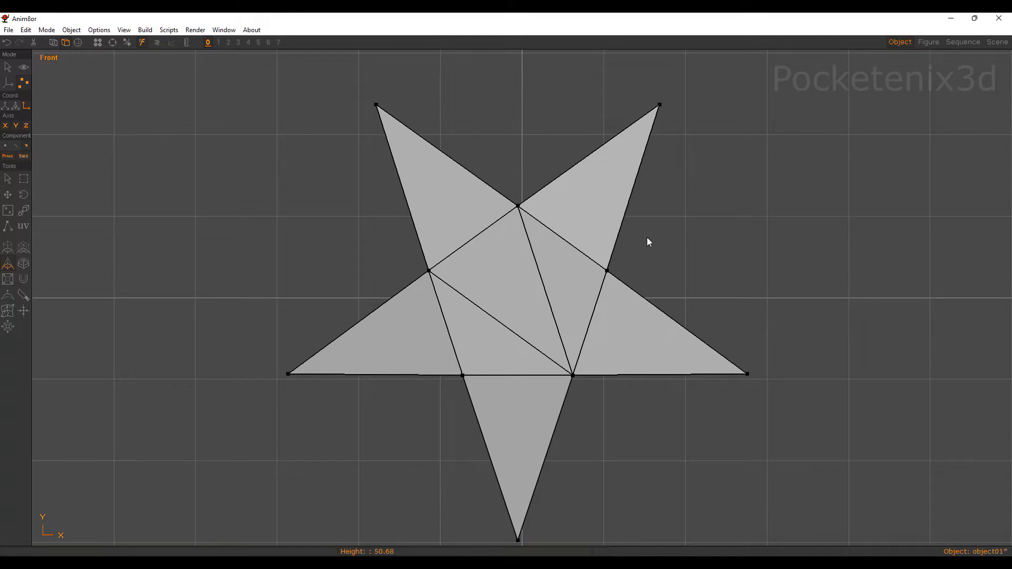
Return to object editing and set the star mesh's third orientation value to 180 so one point faces up
ctrl+middle_drag(645, 239, 580, 257)
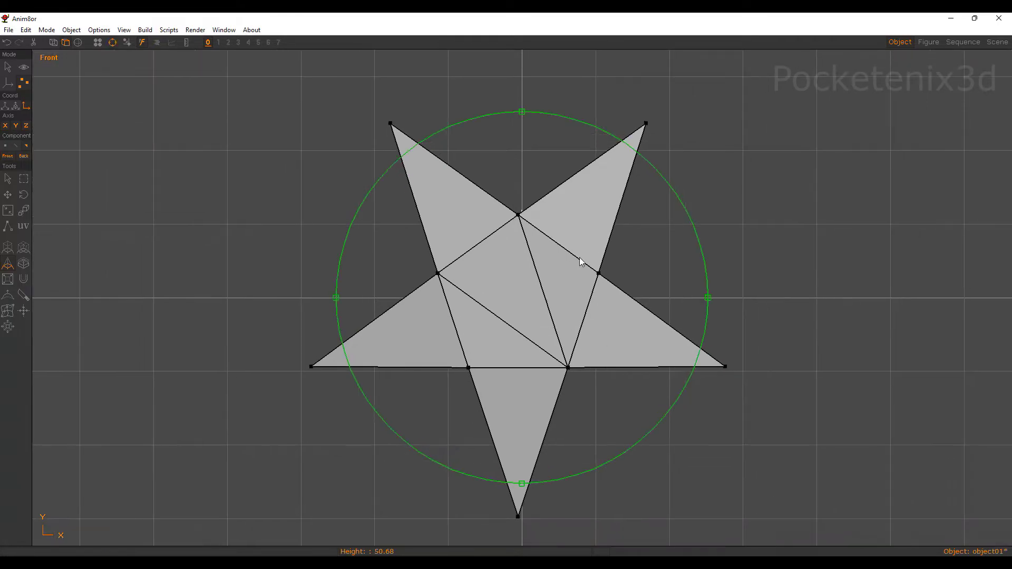
key(period)
click(552, 262)
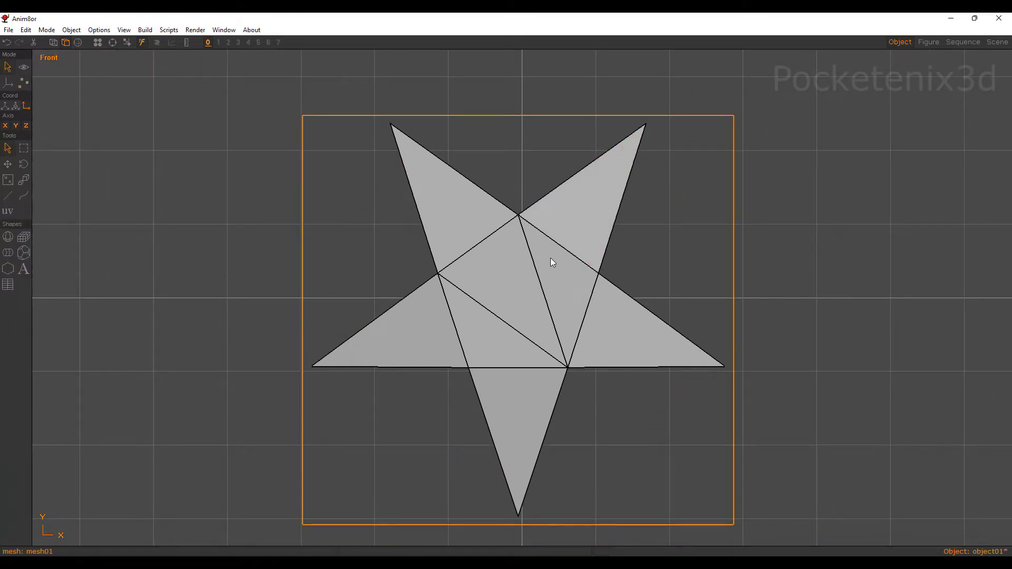
double_click(554, 248)
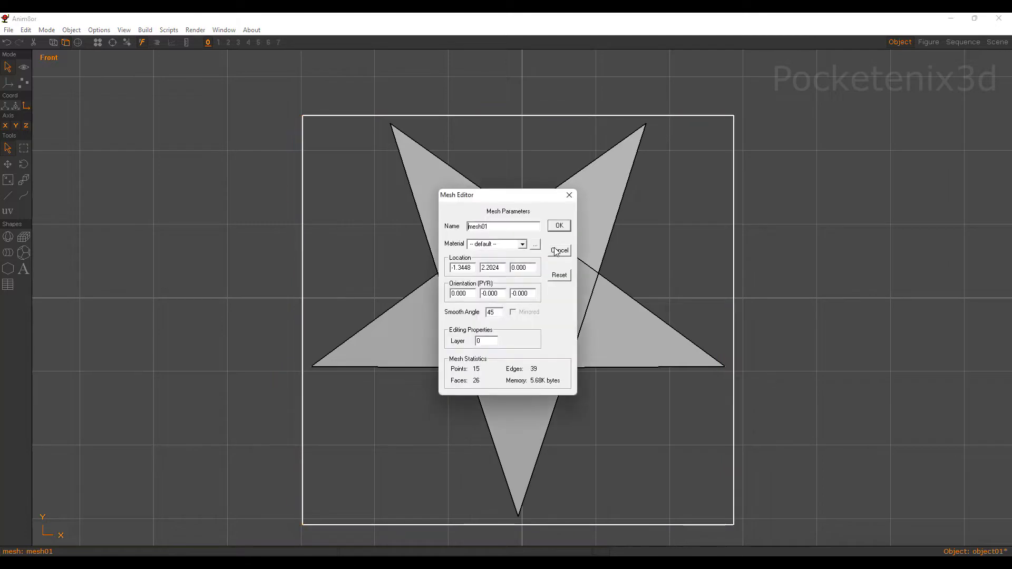
double_click(533, 293)
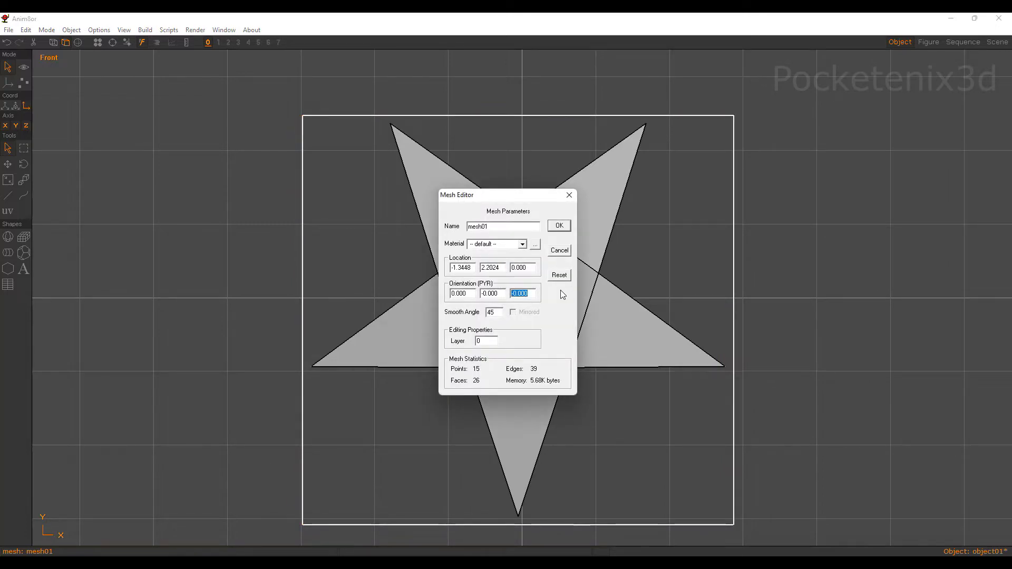
text(180)
key(Return)
right_drag(563, 228, 563, 252)
Stand the star mesh on the origin and deselect it
click(27, 30)
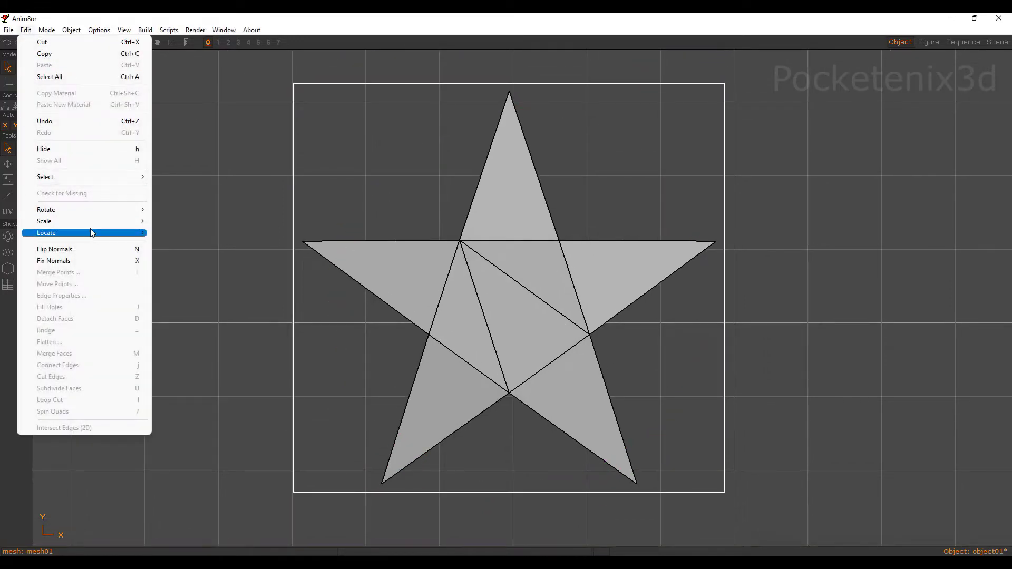
mouse_move(90, 233)
click(190, 244)
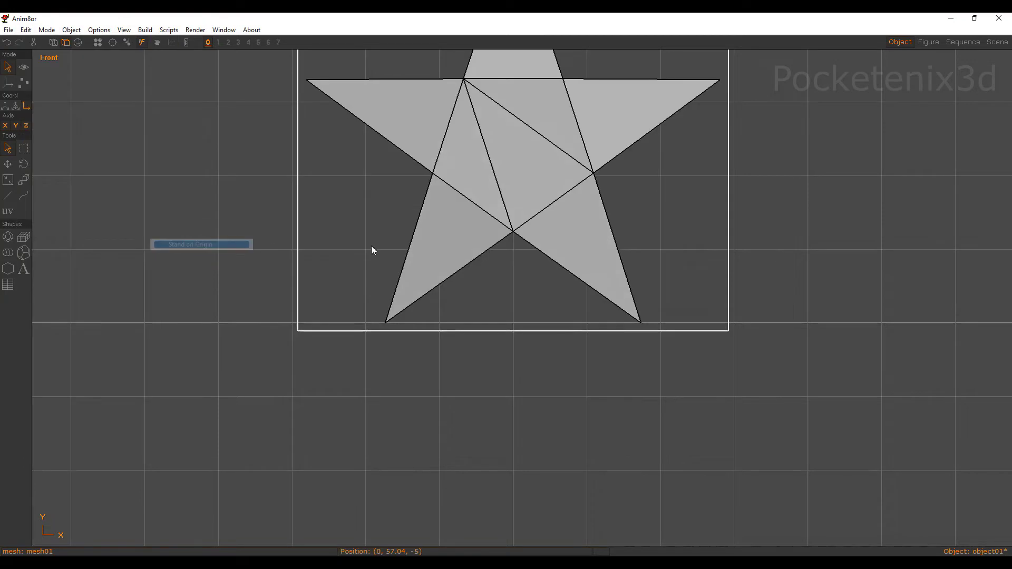
right_drag(566, 248, 631, 265)
middle_drag(631, 265, 521, 268)
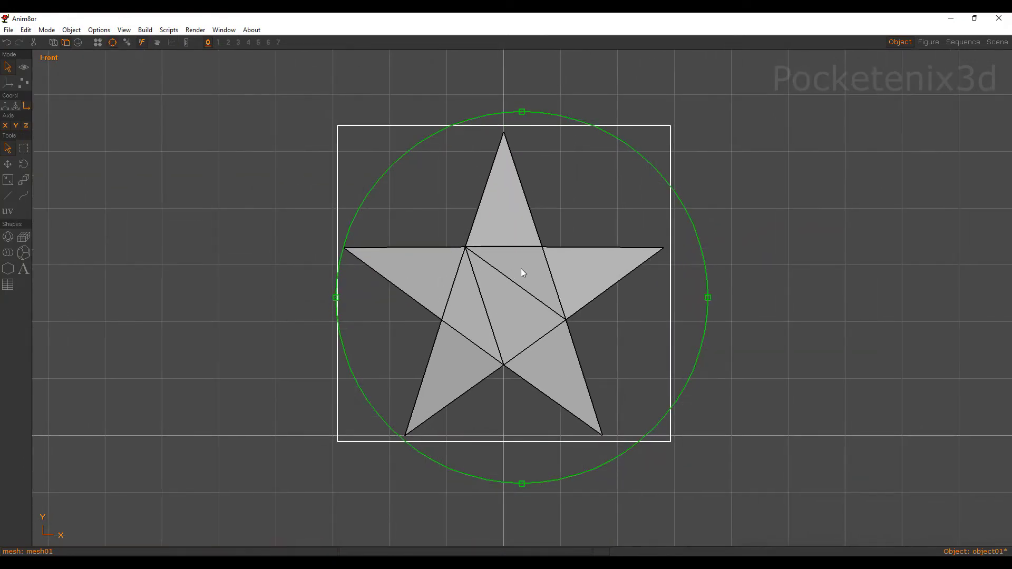
click(662, 150)
scroll(662, 149, up, 1)
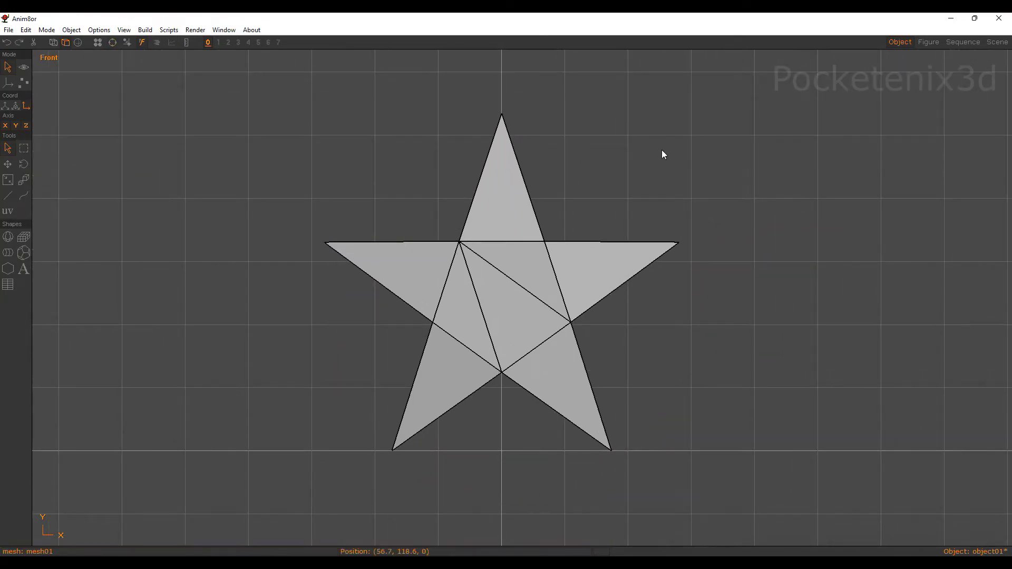
Draw a sphere beside the star and rotate it with grid snap so its pole faces the front
key(shift+s)
drag(237, 323, 281, 323)
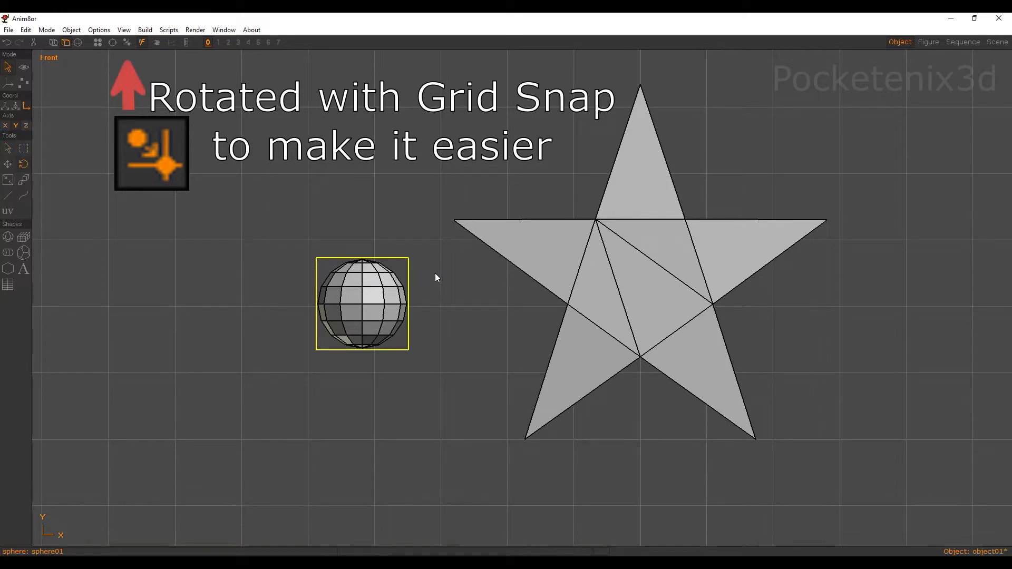
drag(443, 274, 456, 357)
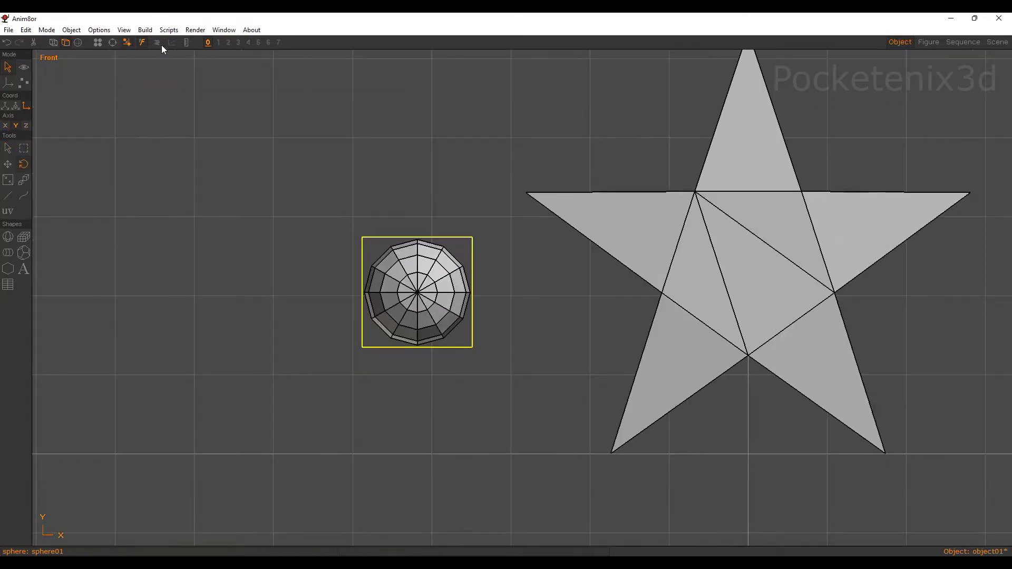
Convert the sphere to a mesh and switch to point editing
click(145, 30)
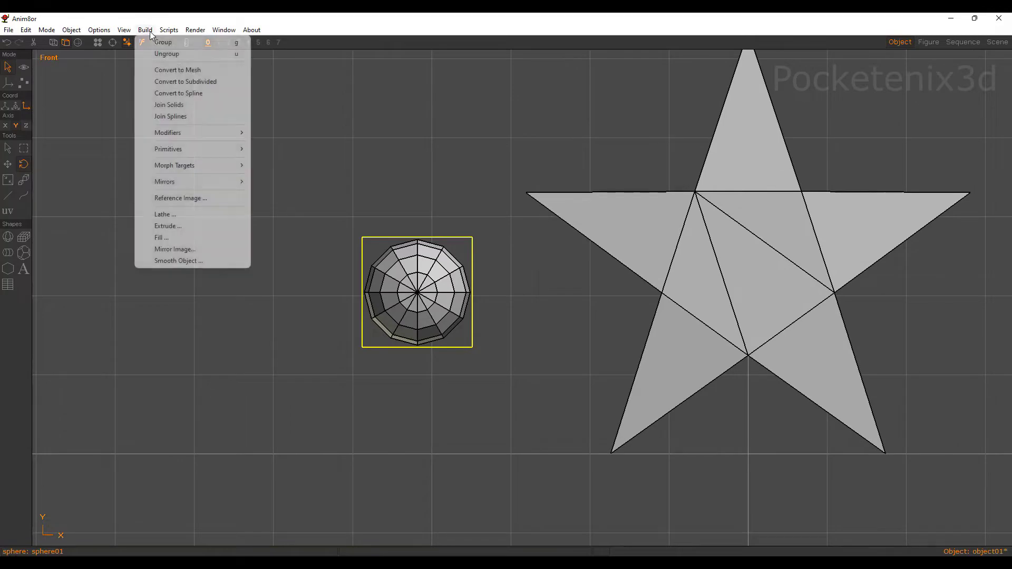
click(178, 69)
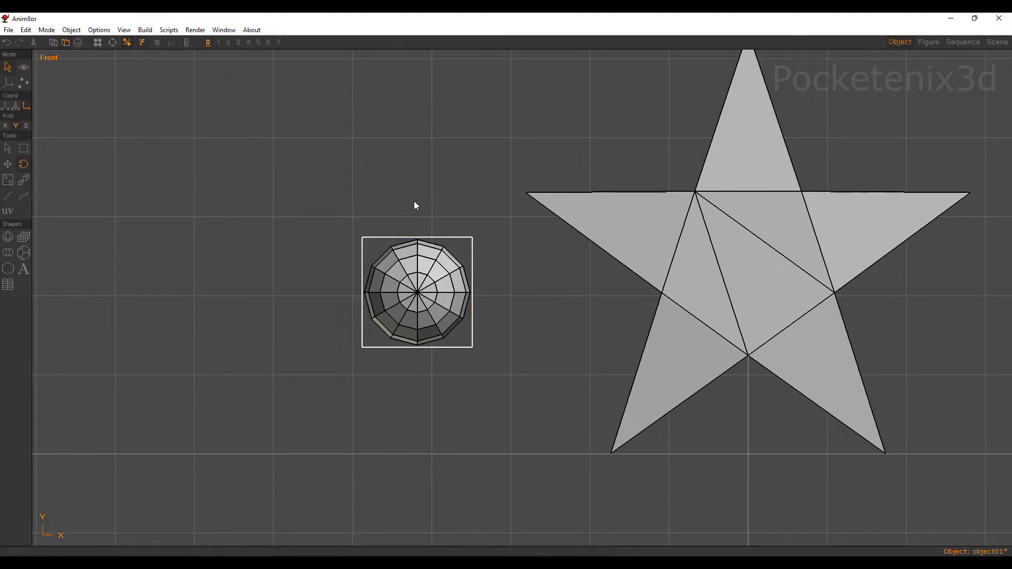
key(p)
key(ctrl+r)
drag(478, 278, 617, 315)
drag(490, 296, 620, 300)
key(ctrl+r)
click(543, 314)
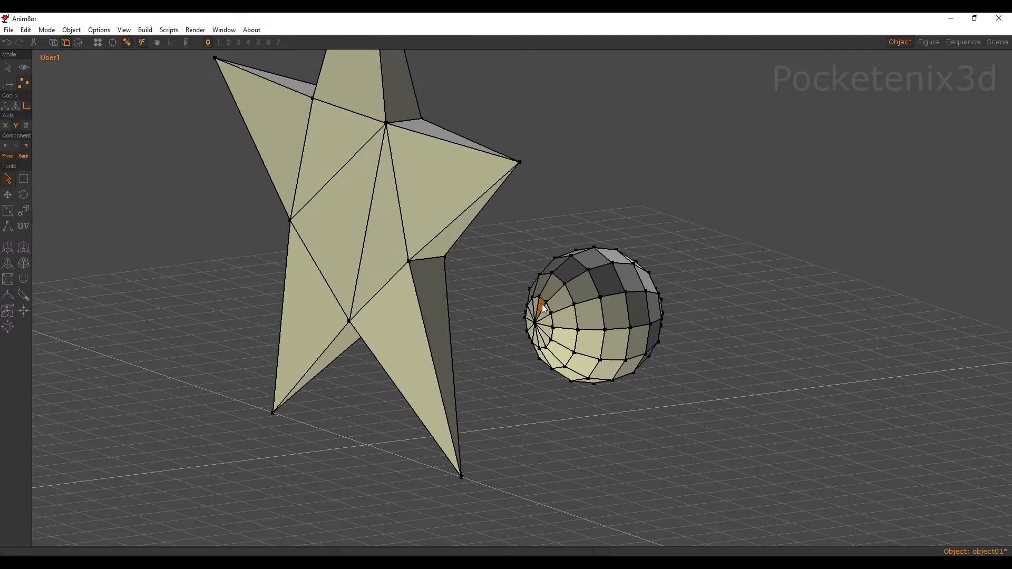
Delete the points of the sphere's rear half in the top view and return to object editing
key(KP_8)
scroll(354, 251, down, 2)
key(ctrl+r)
middle_drag(358, 252, 567, 270)
key(ctrl+r)
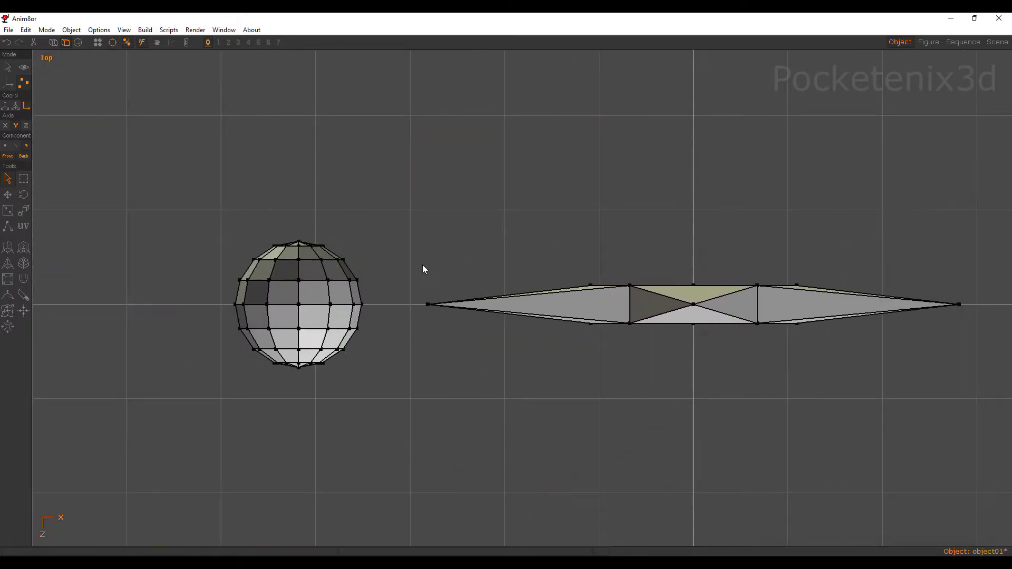
drag(169, 214, 477, 272)
key(ctrl+x)
key(a)
key(t)
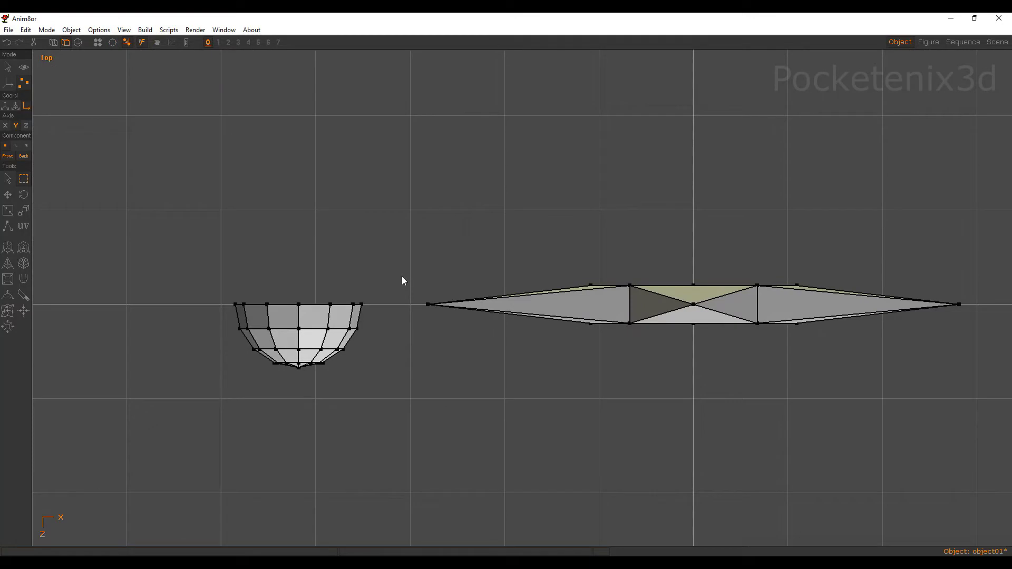
key(Tab)
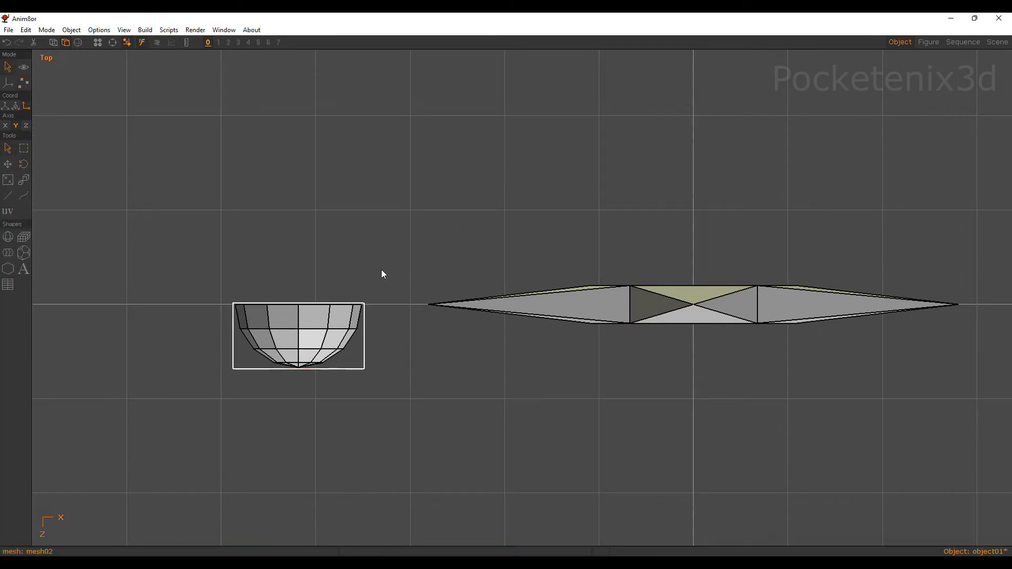
Scale the half-sphere to less than half its depth and about a quarter of its width to shape an eye
drag(395, 201, 405, 274)
key(f)
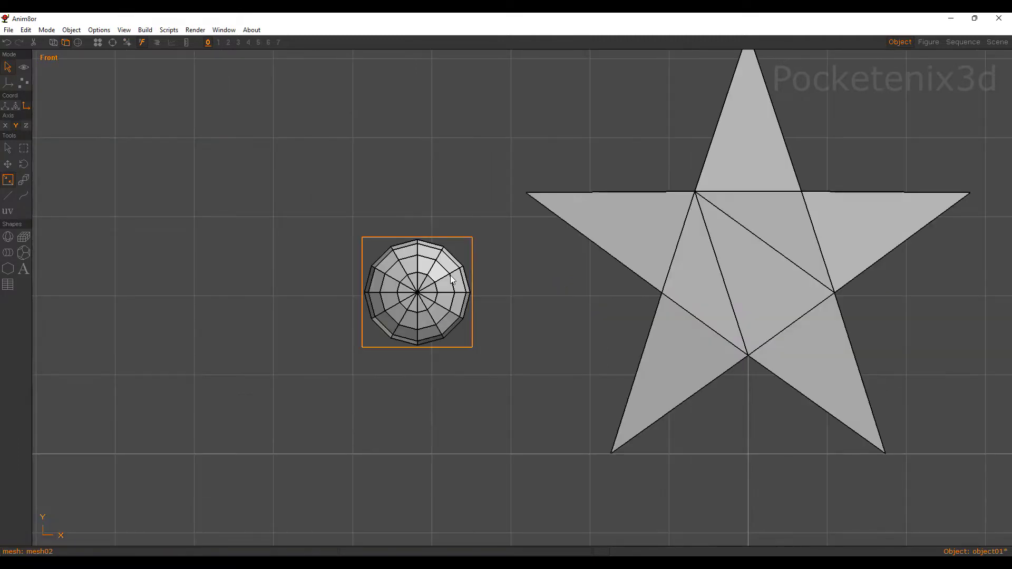
drag(558, 336, 415, 390)
Move the eye onto the star's front face, just beside the centre line, at about (-9.3, 68.6, 4.3)
key(m)
key(t)
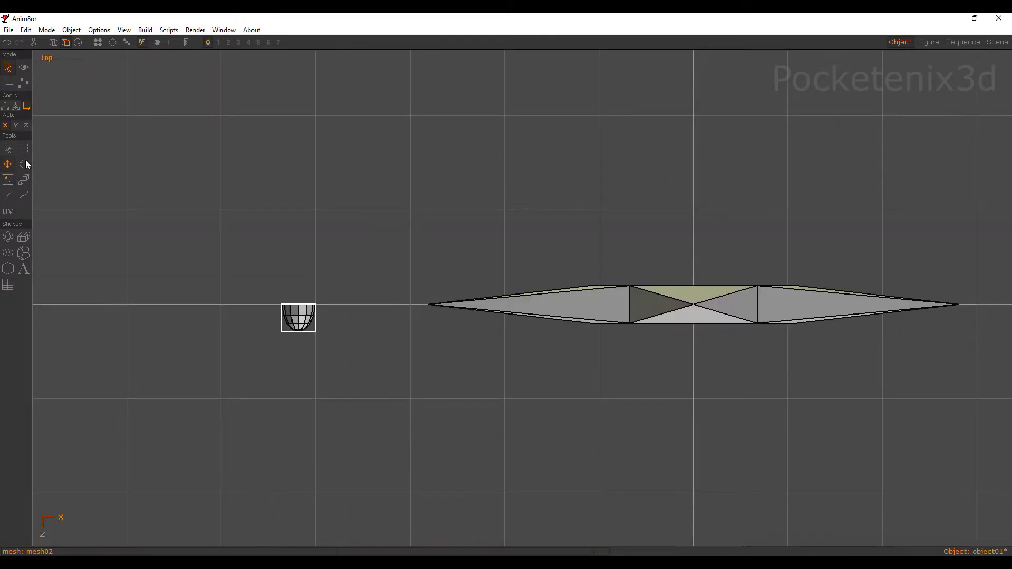
click(16, 125)
drag(350, 170, 706, 189)
key(f)
scroll(627, 213, down, 2)
key(ctrl+r)
middle_drag(568, 236, 427, 264)
scroll(524, 268, up, 2)
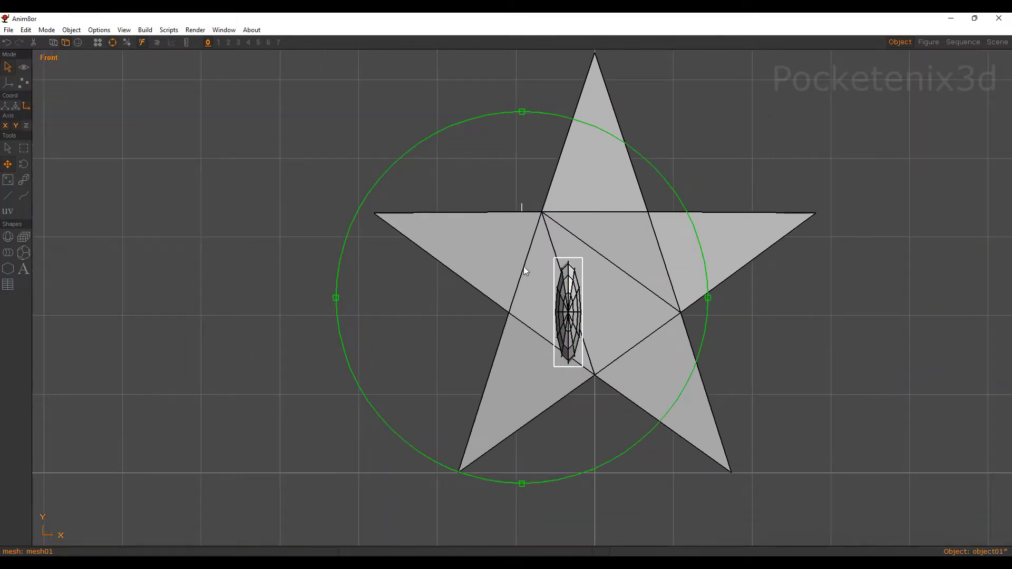
middle_drag(524, 267, 481, 283)
key(ctrl+r)
Adjust the eye's width and height to a slim upright oval and switch to smooth shaded display
key(s)
drag(738, 109, 723, 120)
mouse_move(671, 148)
mouse_down()
mouse_move(712, 100)
mouse_move(701, 133)
mouse_up()
key(ctrl+3)
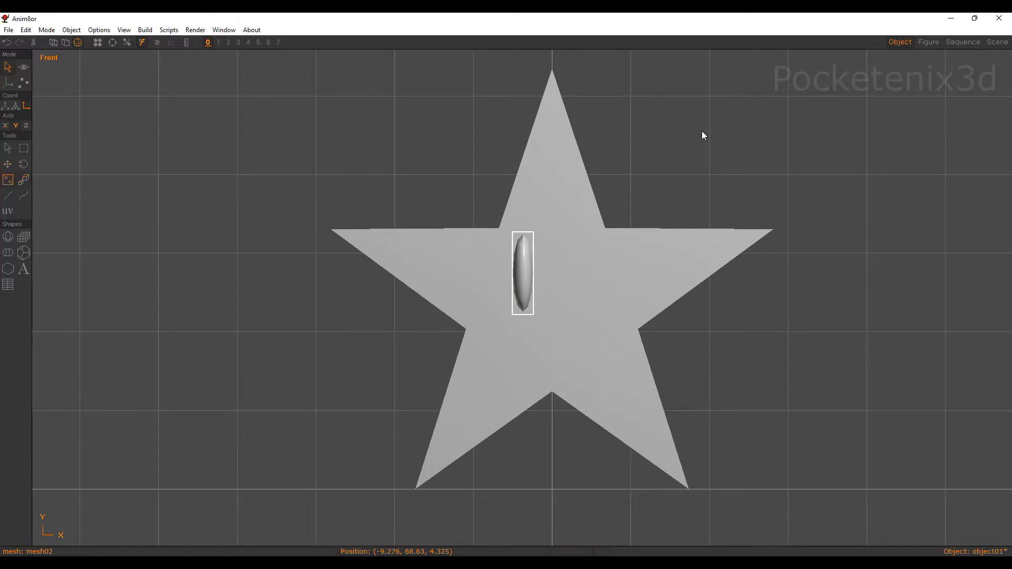
mouse_move(697, 147)
mouse_down()
mouse_move(714, 126)
mouse_move(708, 135)
mouse_up()
Create a mirror image of the eye across the X axis
click(145, 29)
click(202, 245)
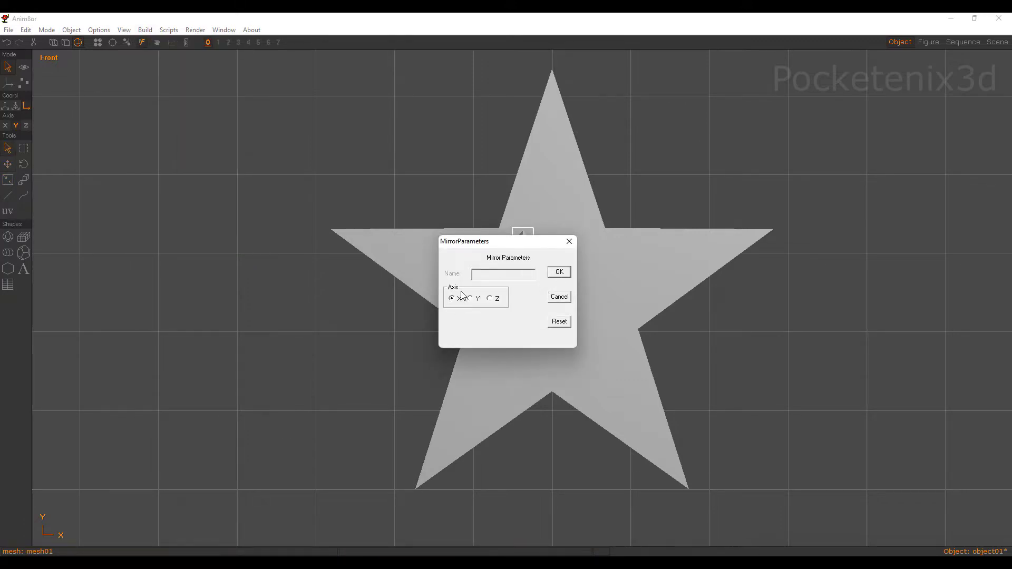
click(562, 273)
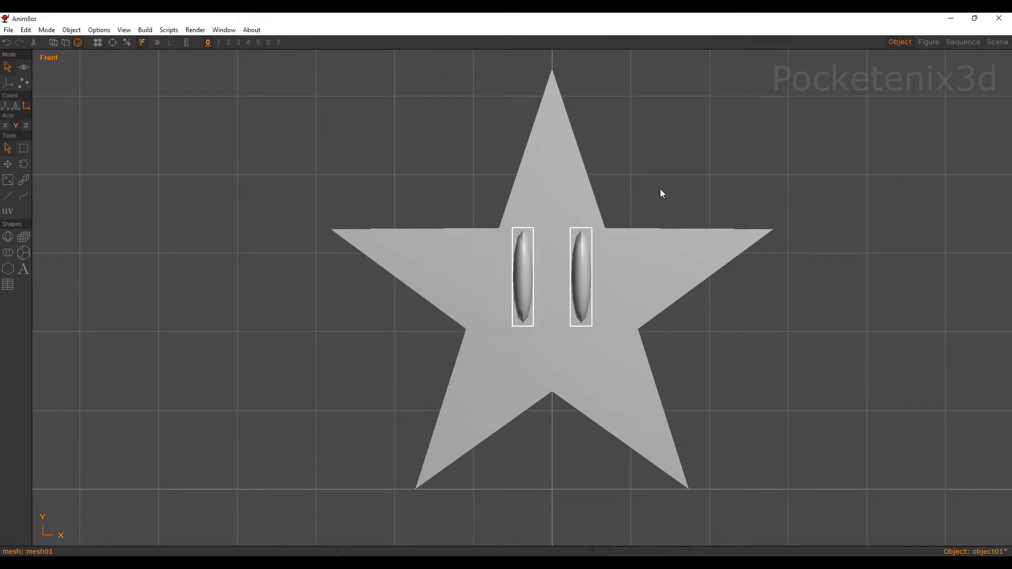
Increase the star mesh's smooth angle so its faces shade smoothly
key(ctrl+r)
drag(611, 207, 580, 211)
click(543, 206)
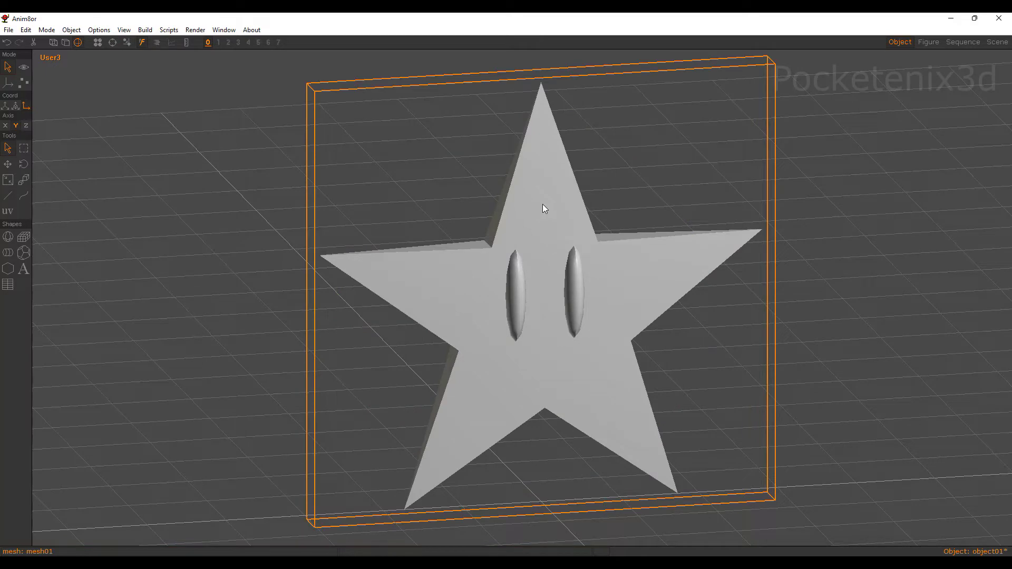
double_click(541, 204)
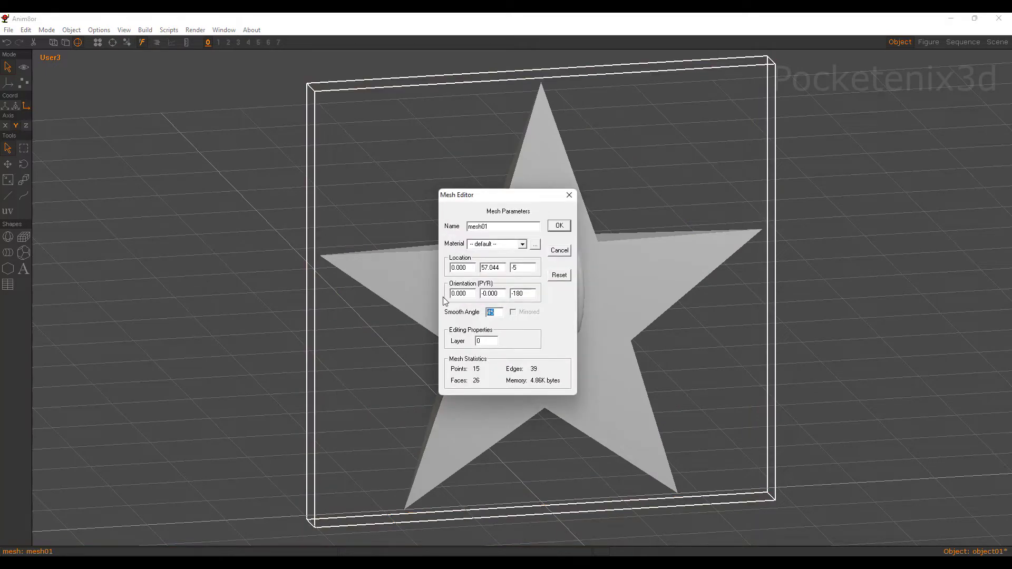
key(Return)
Join the two eyes into a single mesh and set that mesh's smooth angle to 100
click(517, 262)
shift+click(569, 284)
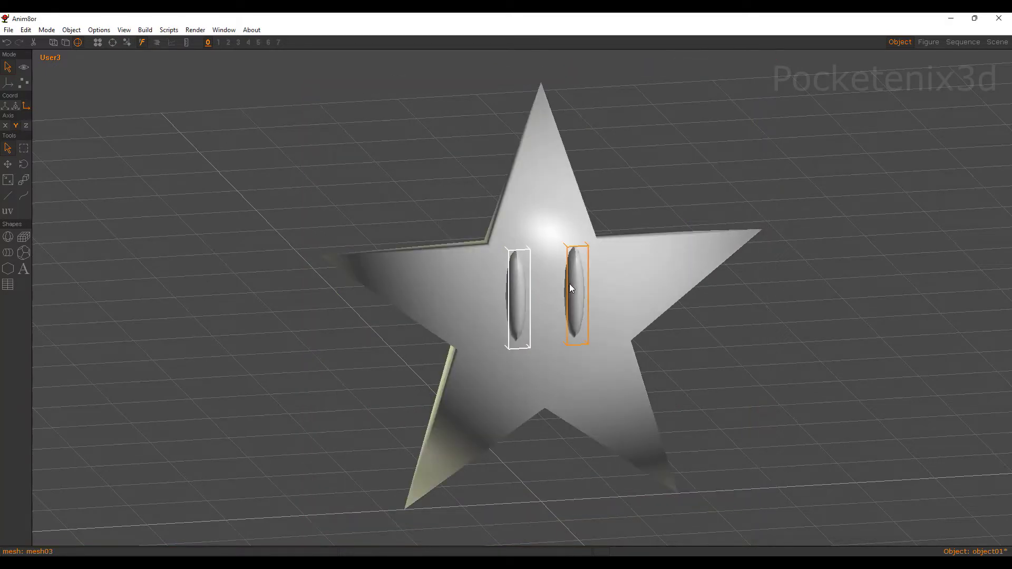
click(143, 30)
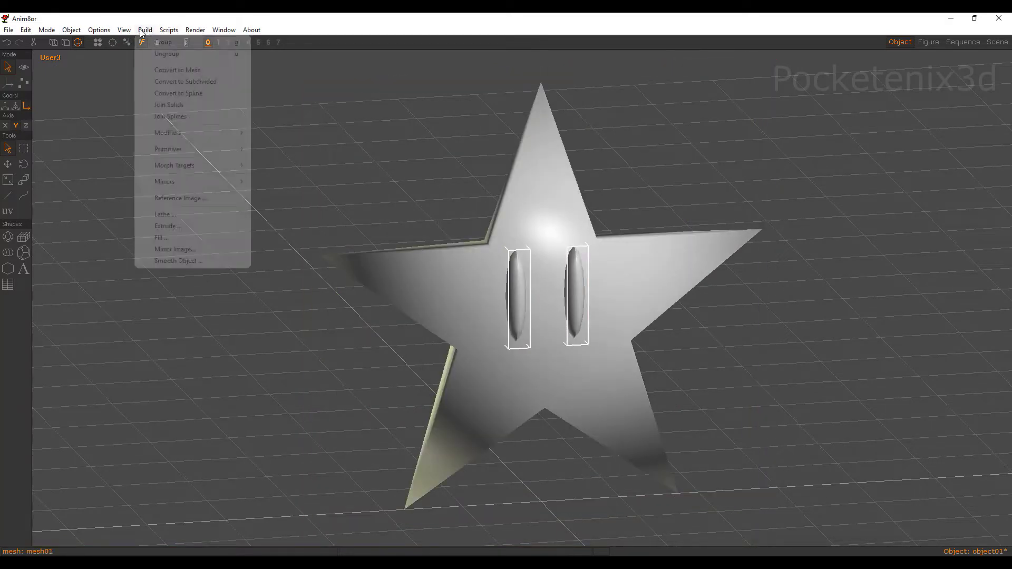
click(195, 105)
click(284, 157)
double_click(524, 244)
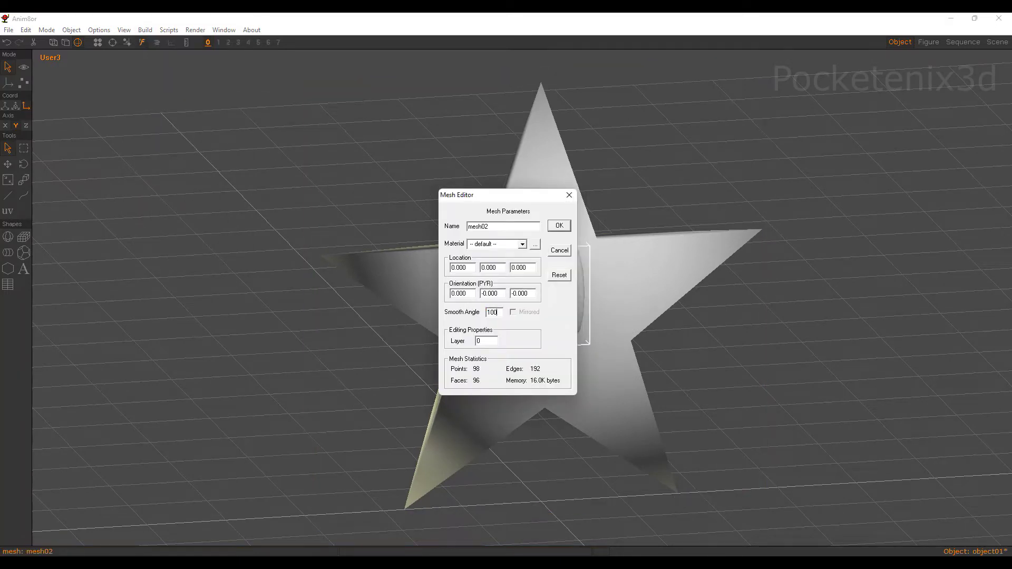
click(559, 227)
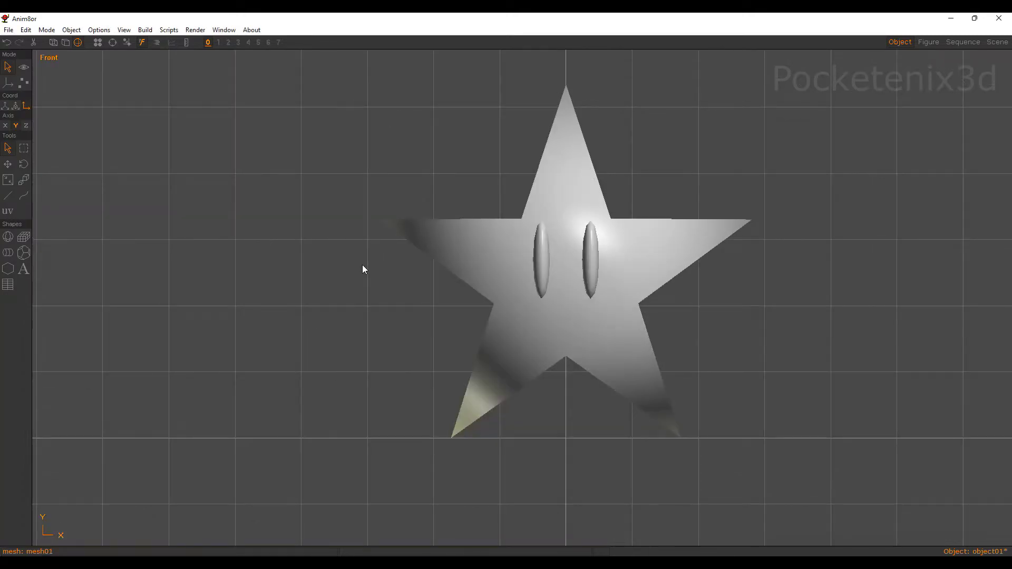
Create a yellow material (RGB 254, 243, 40) with ambient .6, specular .3 and roughness 20, and apply it to the star
click(48, 92)
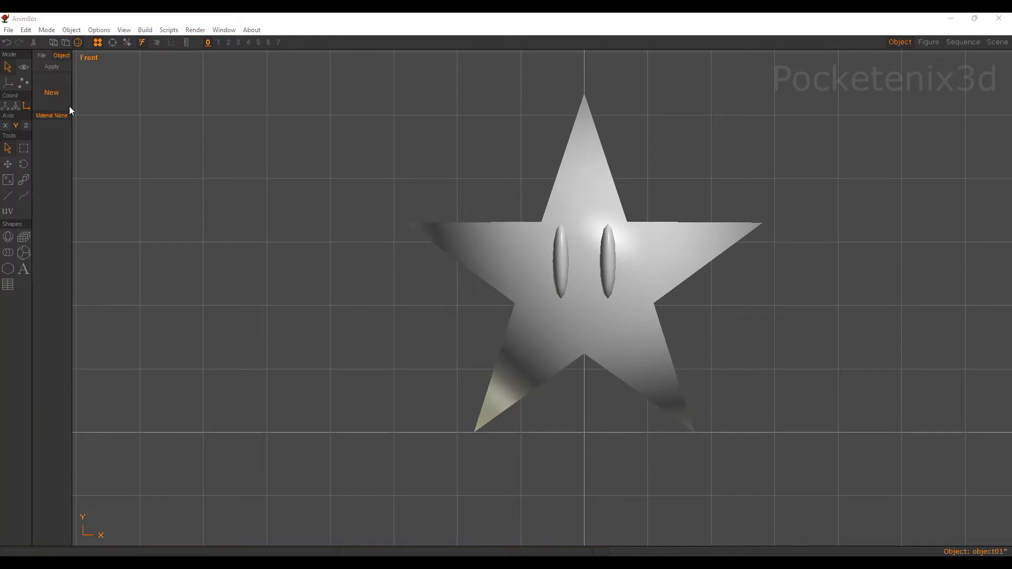
click(484, 349)
click(572, 215)
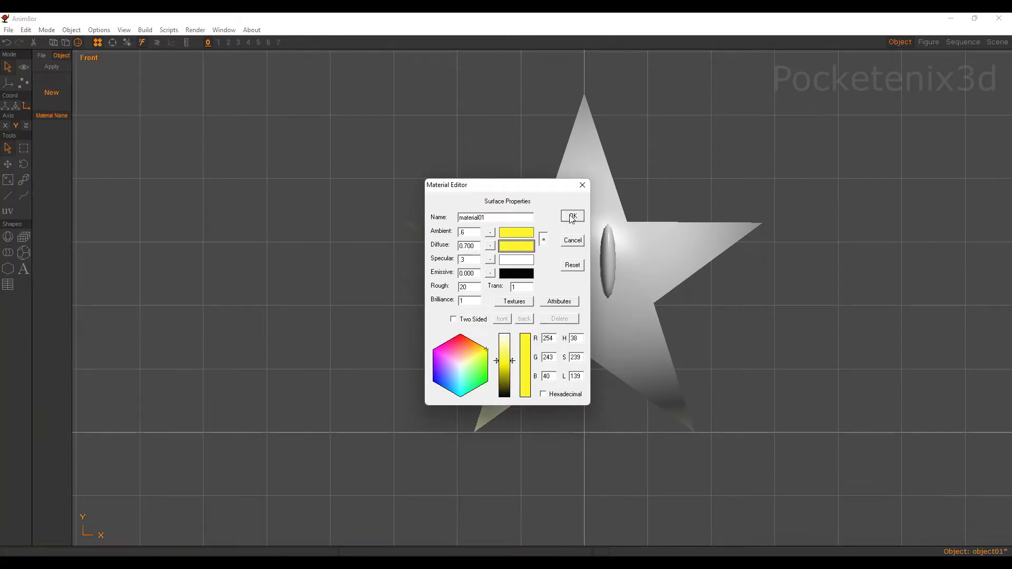
click(519, 253)
click(52, 68)
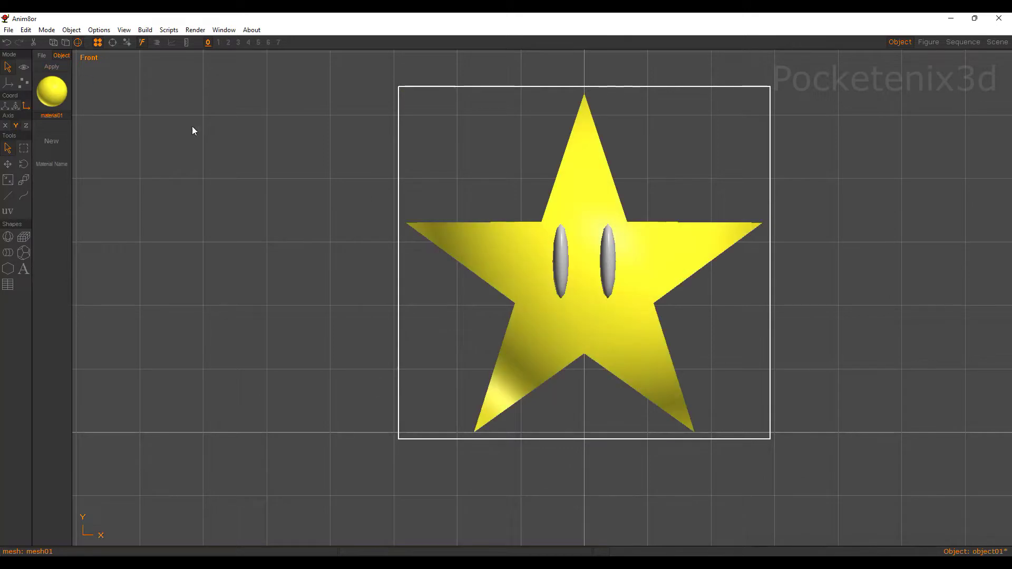
Create a second, black material and apply it to the joined eyes mesh
key(3)
middle_drag(552, 312, 522, 332)
click(631, 250)
click(51, 141)
click(570, 218)
click(527, 307)
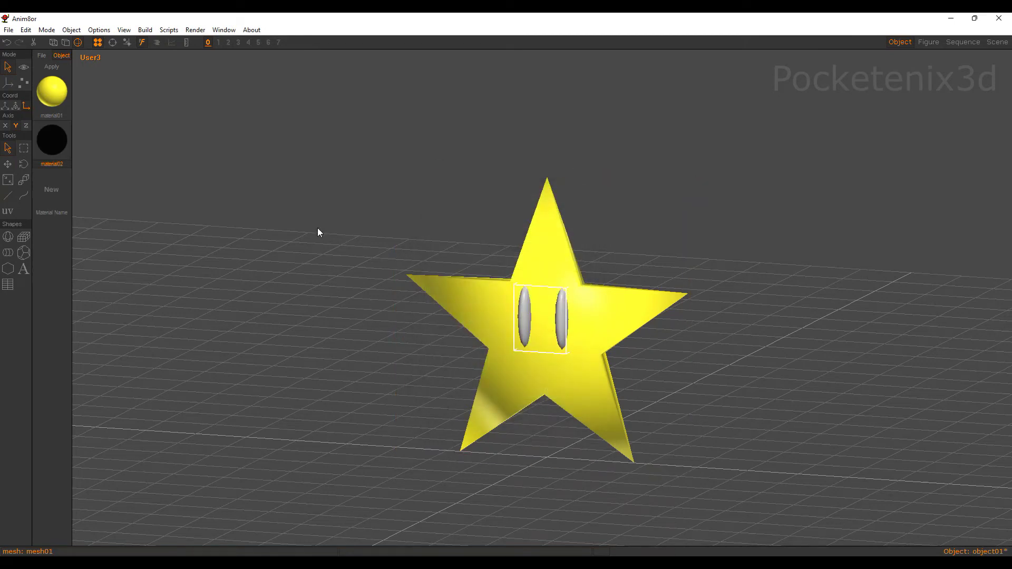
click(58, 66)
click(259, 165)
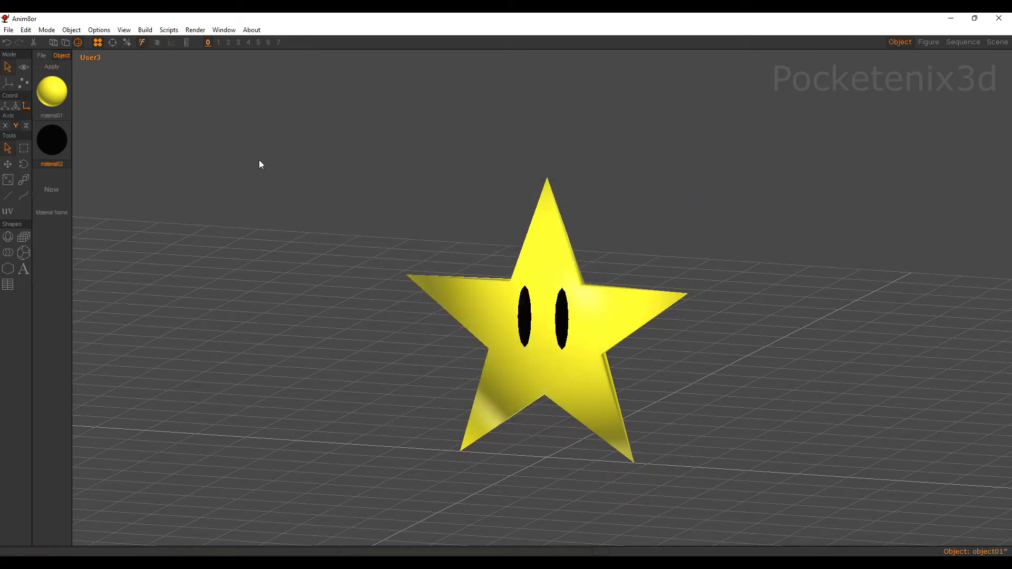
Name the object Star and smooth the star mesh with the Smooth Object command at a value of .5
key(ctrl+r)
drag(603, 272, 563, 271)
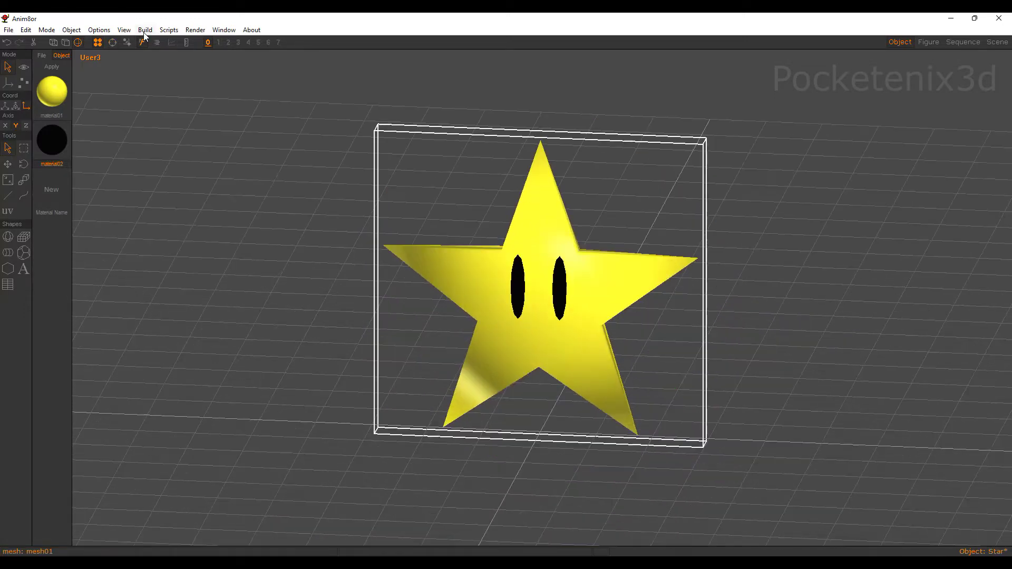
click(145, 30)
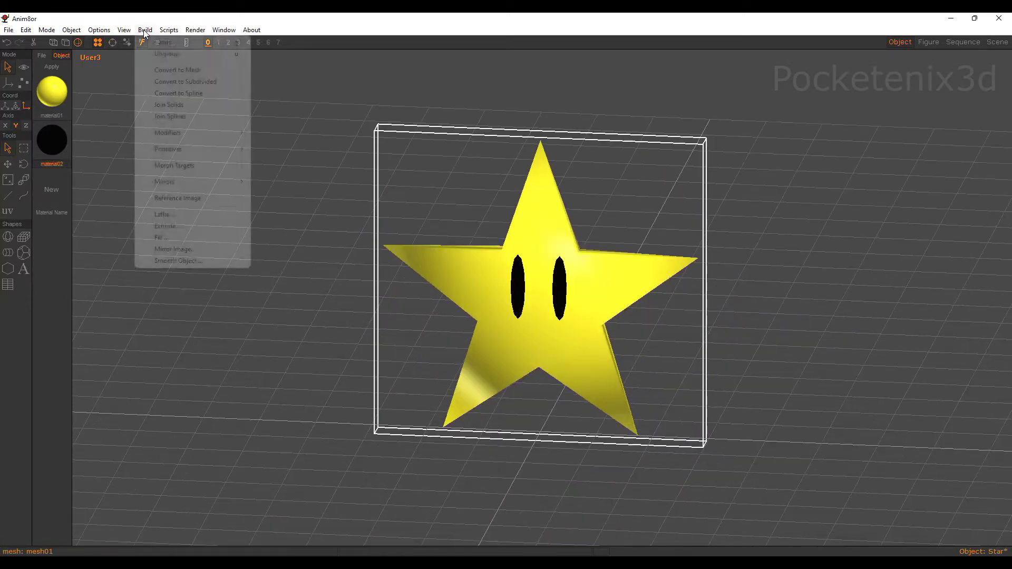
click(187, 262)
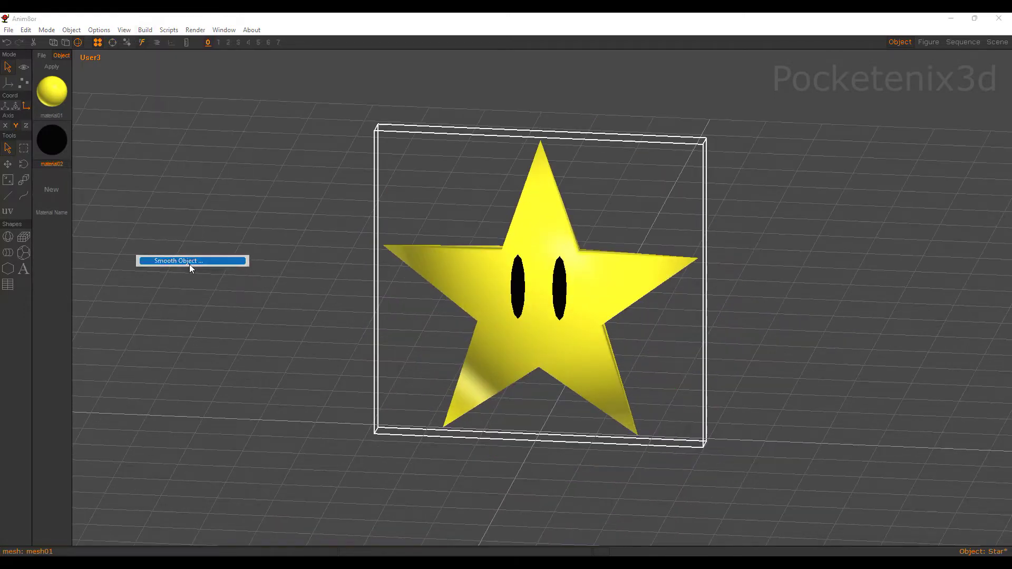
double_click(499, 276)
text(.5)
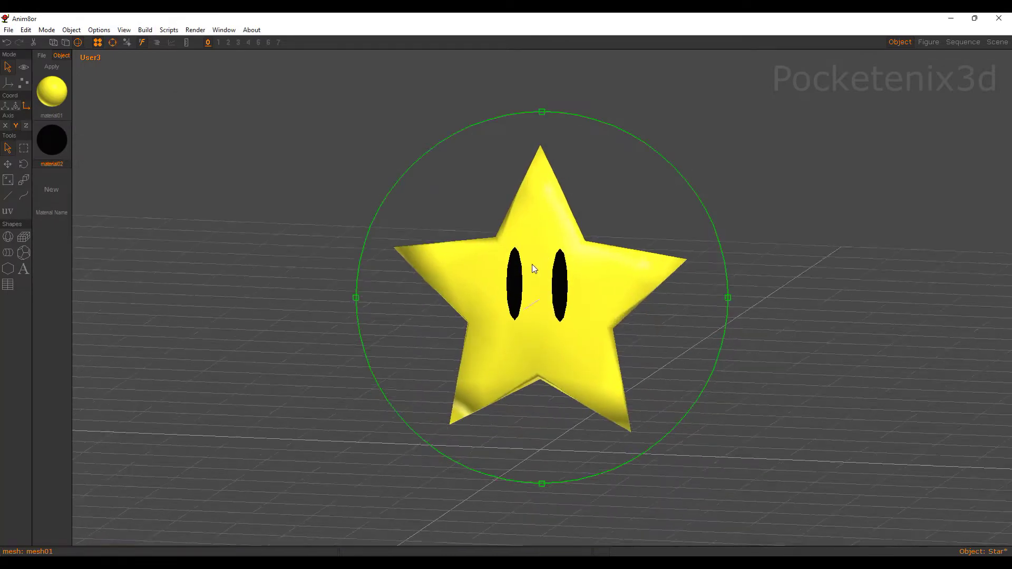
Move the eyes back along Z by about 1.4 so they sit into the star's front face
drag(527, 270, 650, 251)
key(KP_6)
ctrl+middle_drag(571, 227, 512, 258)
key(ctrl+w)
key(m)
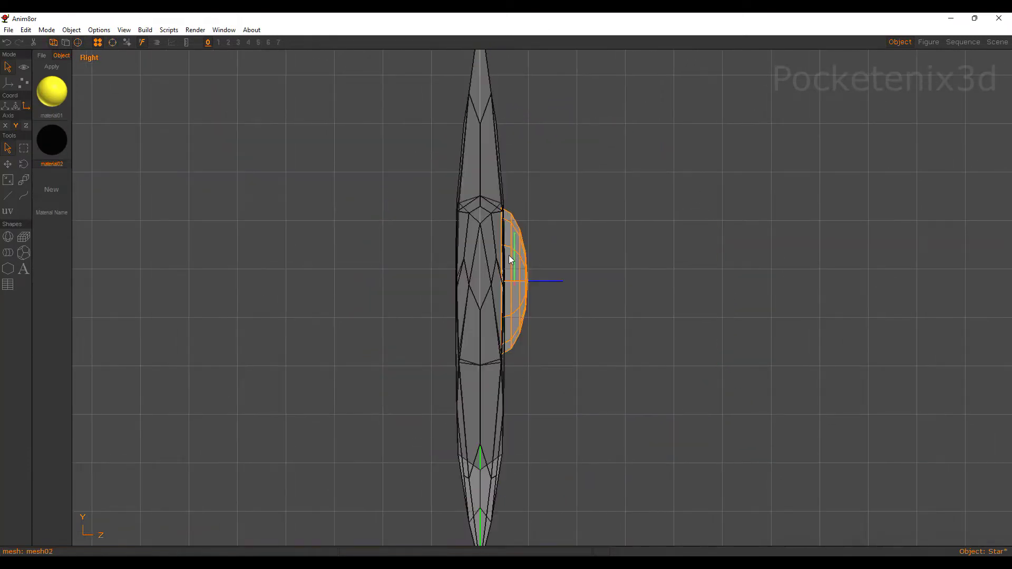
drag(635, 236, 628, 240)
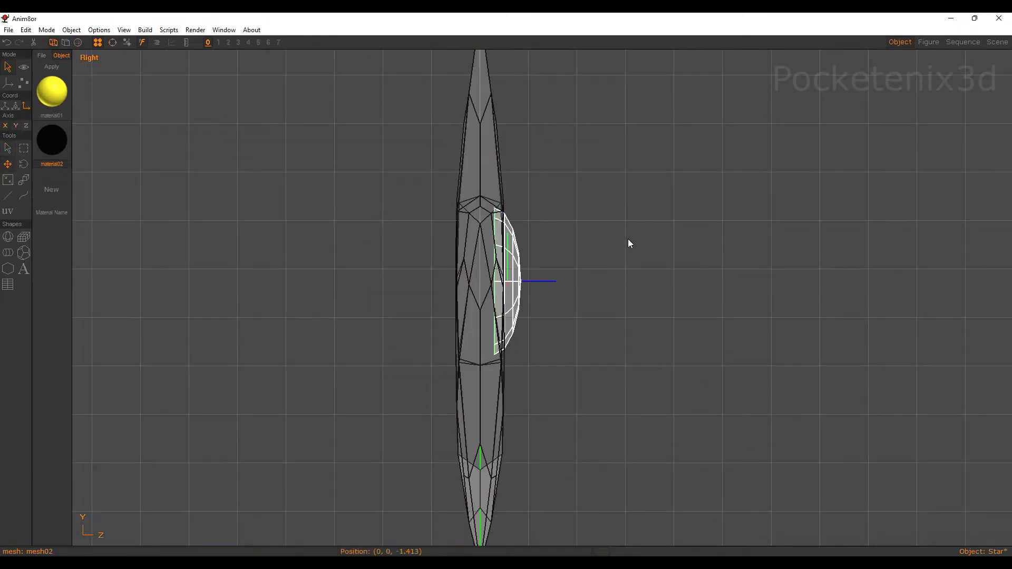
key(w)
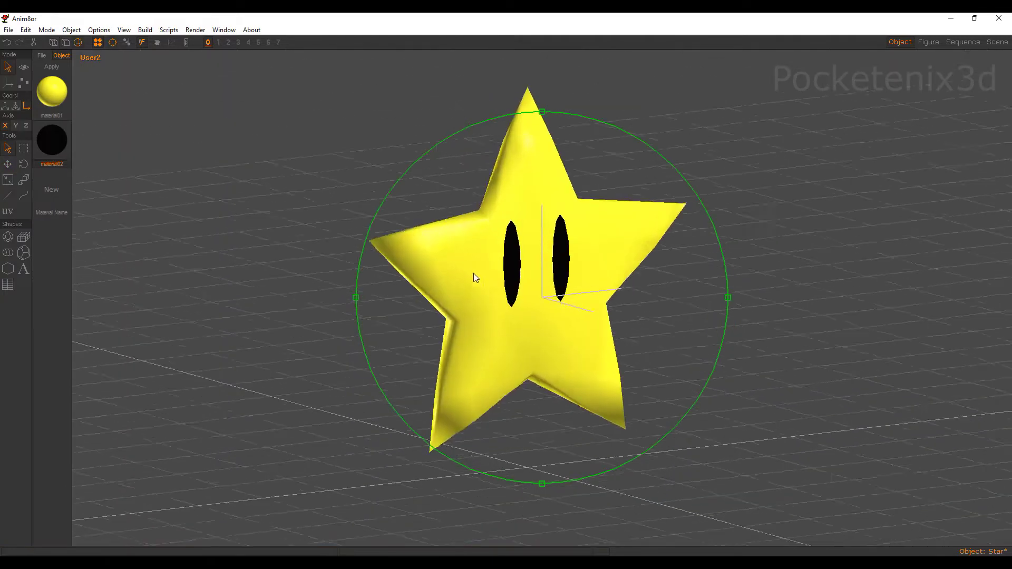
right_drag(473, 273, 583, 282)
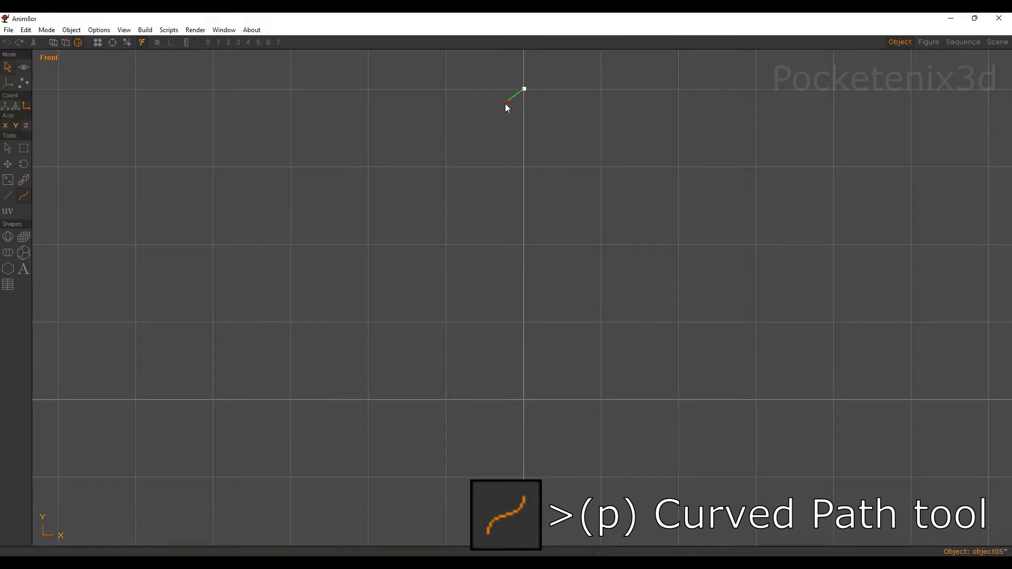
In a new object, draw a four-point curved path from the top of the centre line around a bottom point at about (0, -48)
drag(505, 104, 437, 193)
click(432, 199)
click(523, 473)
click(524, 473)
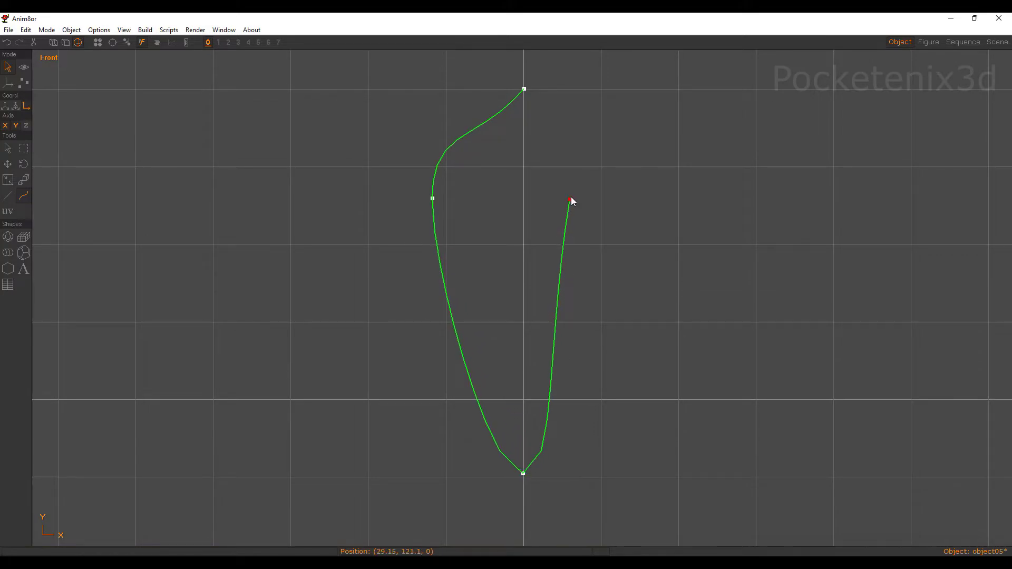
drag(575, 197, 575, 195)
Set the path's ends to Closed to form a teardrop outline
key(a)
double_click(568, 236)
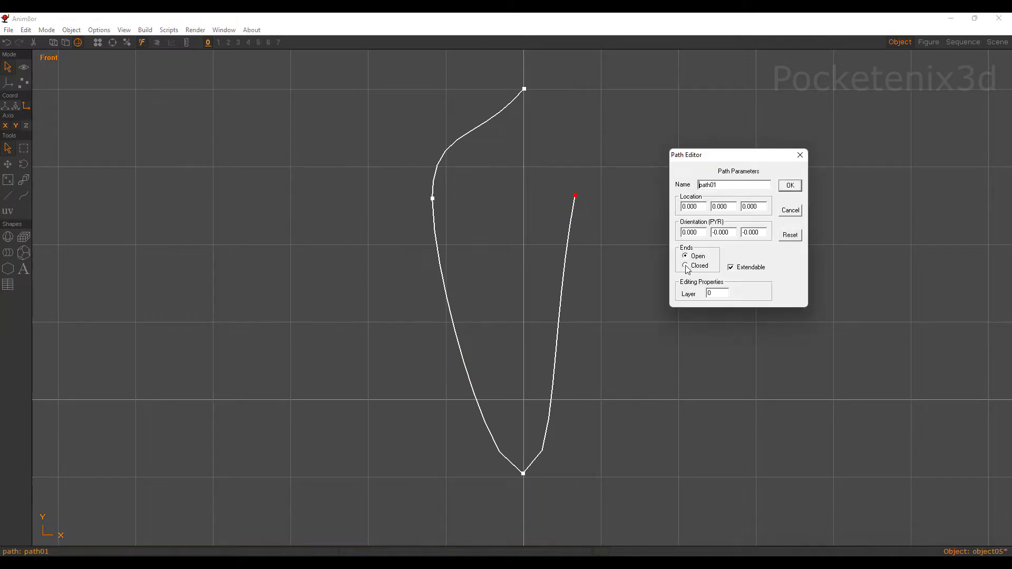
click(686, 266)
click(790, 186)
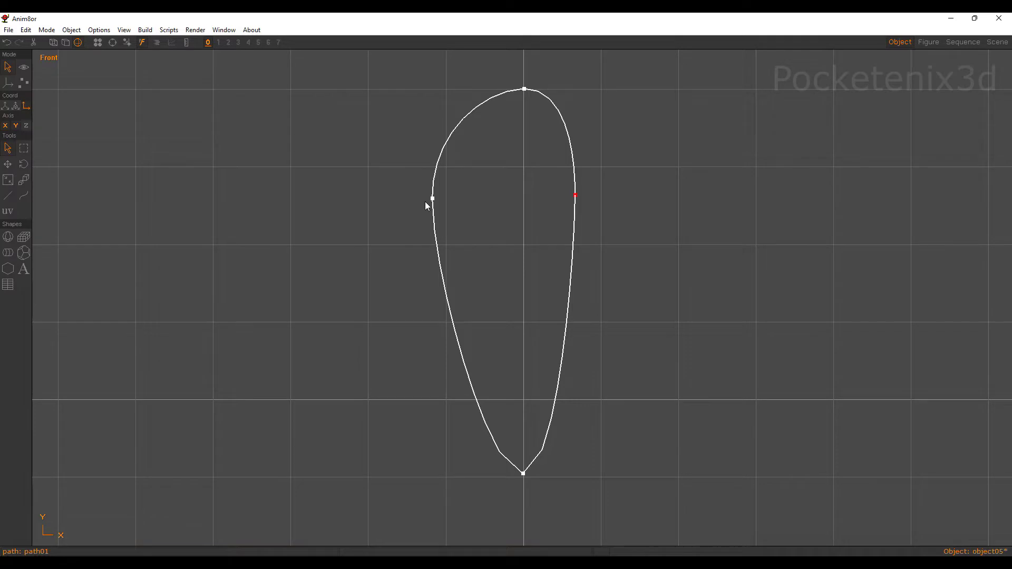
Even out the teardrop outline: shift the left point inward, the right point to about (37.6, 131.9), and the bottom point slightly lower
drag(434, 199, 441, 199)
click(576, 196)
drag(575, 196, 582, 196)
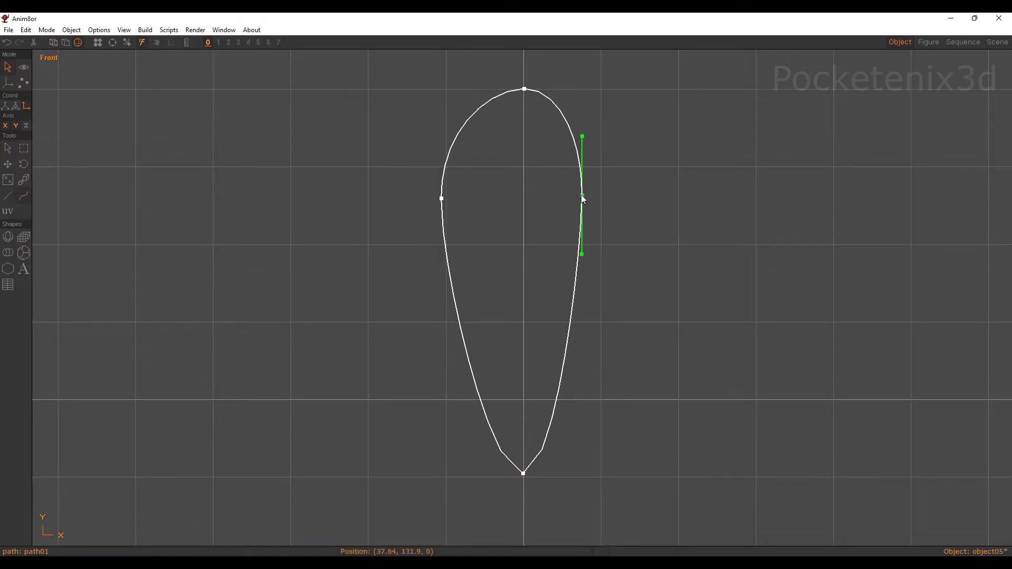
click(524, 474)
double_click(524, 474)
key(Return)
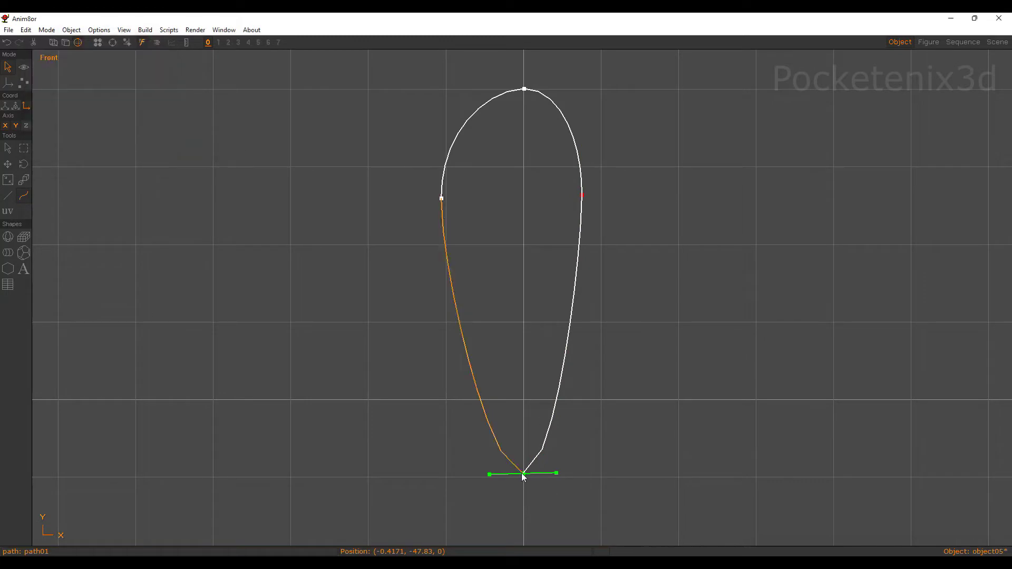
drag(524, 474, 525, 489)
click(442, 199)
drag(441, 199, 453, 199)
Fill the closed teardrop path to make a flat mesh and merge all its faces into one
click(634, 223)
click(581, 222)
click(145, 30)
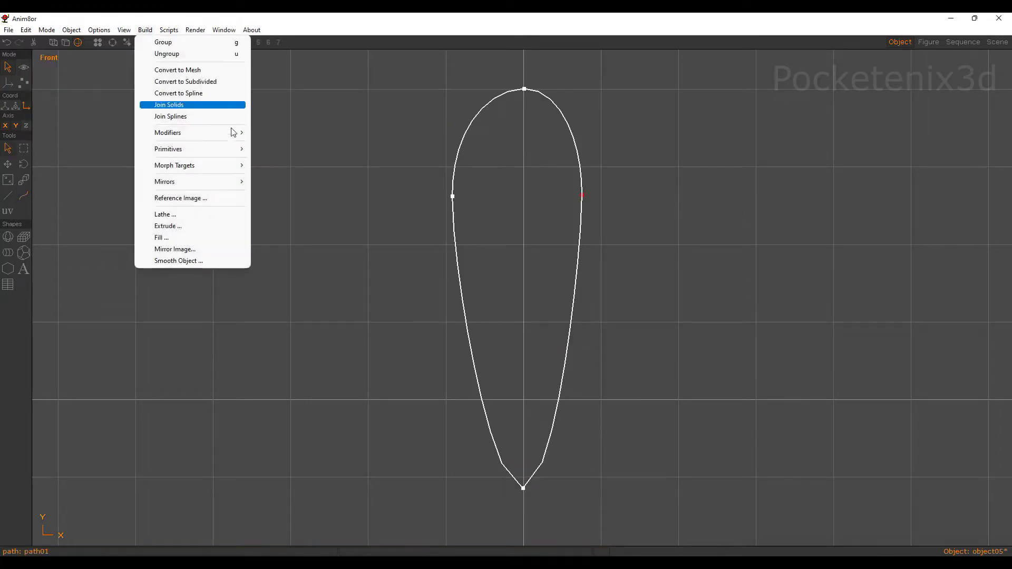
click(192, 238)
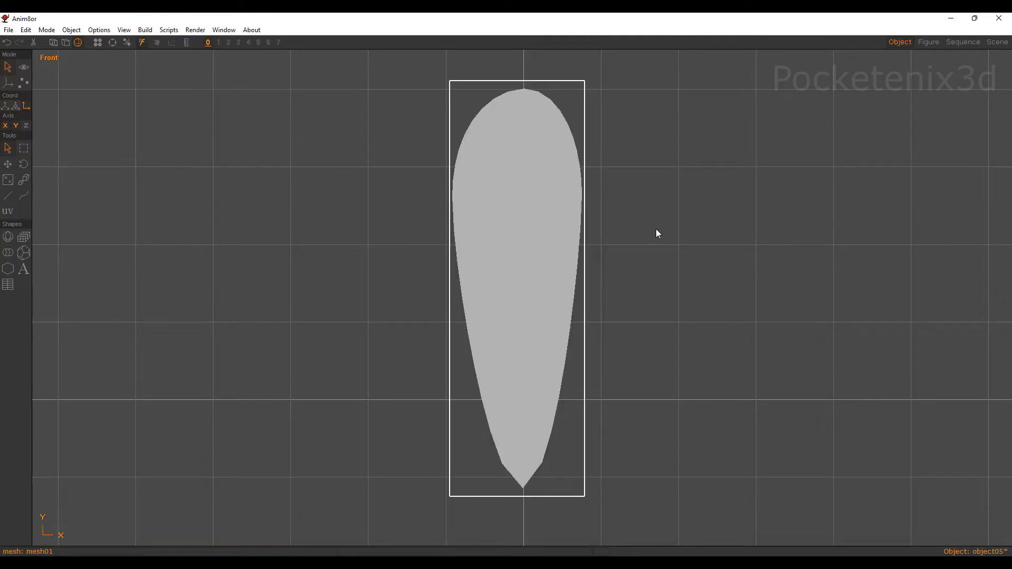
key(ctrl+f)
key(p)
mouse_move(423, 68)
mouse_down()
mouse_move(539, 150)
mouse_move(584, 453)
mouse_move(634, 471)
mouse_up()
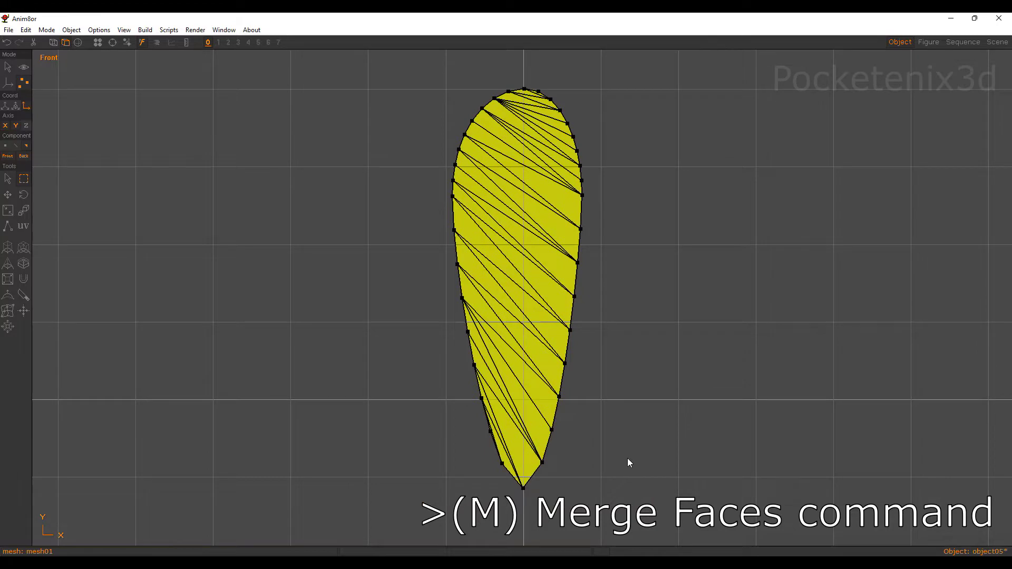
key(m)
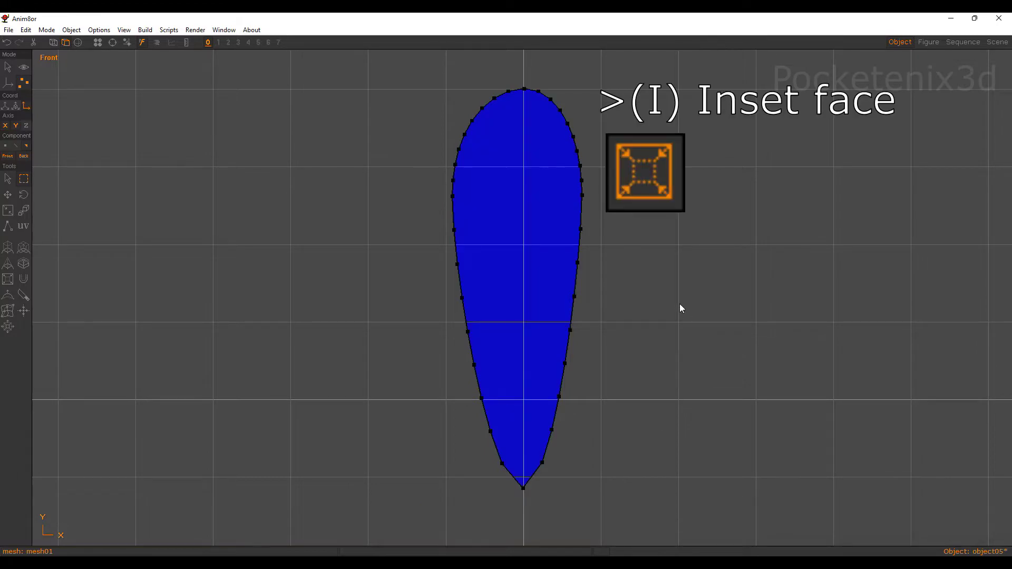
Inset the merged face and scale the inner face into a long, thin vertical strip along the middle
drag(797, 193, 891, 165)
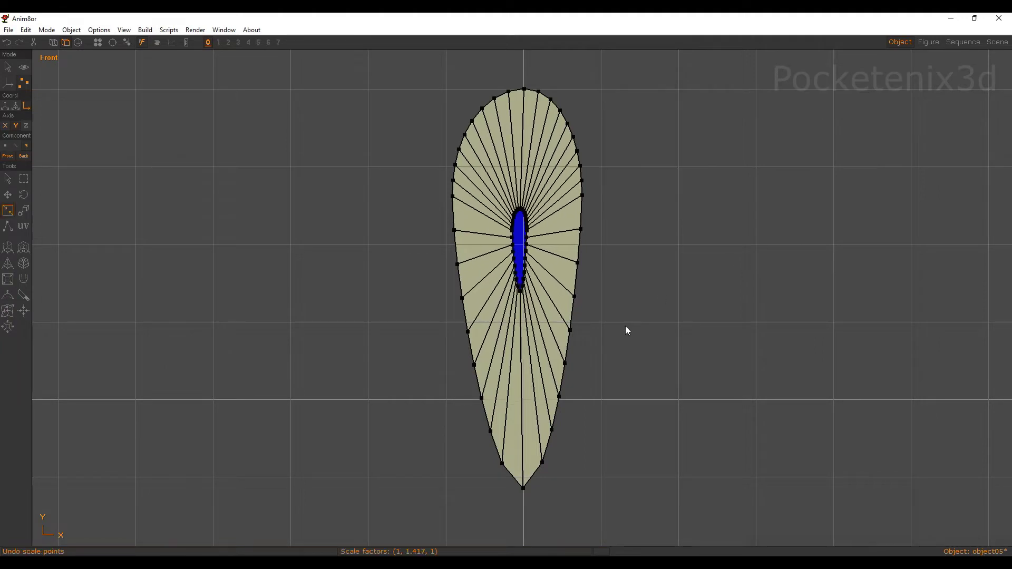
drag(625, 326, 761, 281)
right_drag(761, 284, 686, 299)
drag(687, 294, 711, 259)
right_drag(712, 259, 737, 232)
Straighten the strip's lower vertices, line up the bottom tip with them, and narrow the whole mesh
key(m)
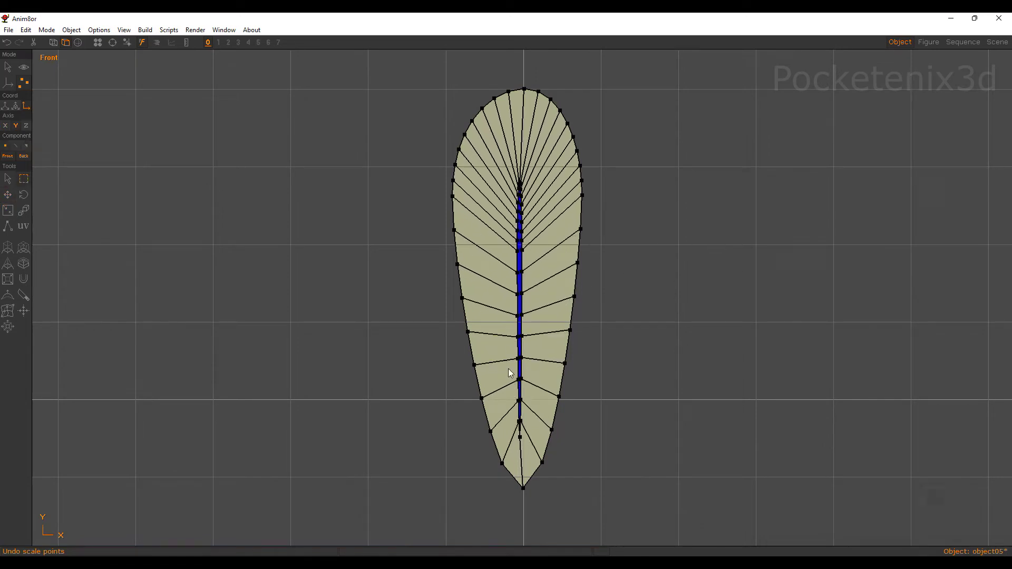
drag(508, 369, 531, 447)
key(m)
drag(684, 355, 686, 385)
key(d)
drag(511, 478, 528, 499)
key(m)
drag(693, 429, 682, 422)
key(ctrl+z)
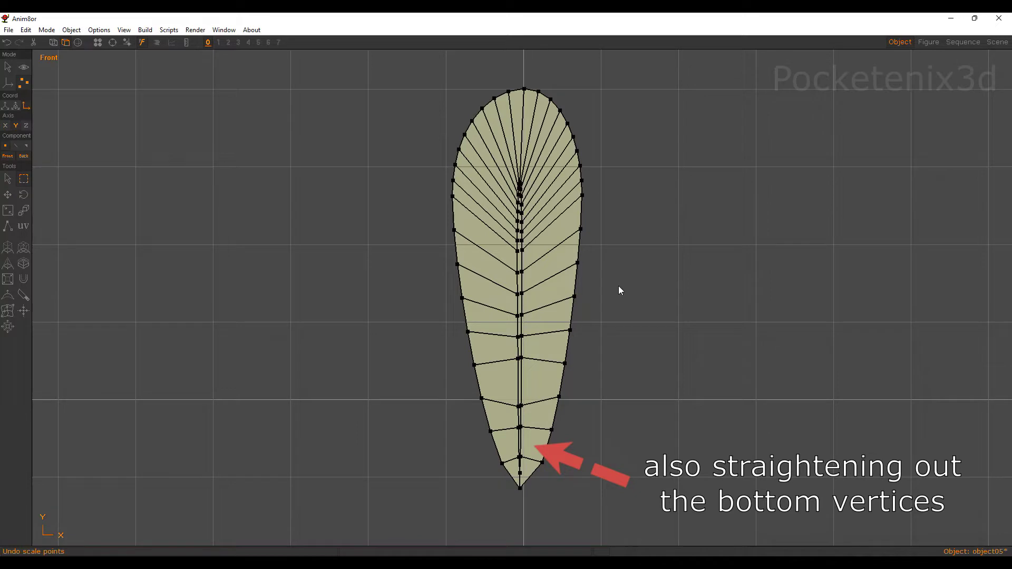
key(o)
mouse_move(707, 242)
mouse_down()
mouse_move(719, 245)
mouse_move(707, 246)
mouse_up()
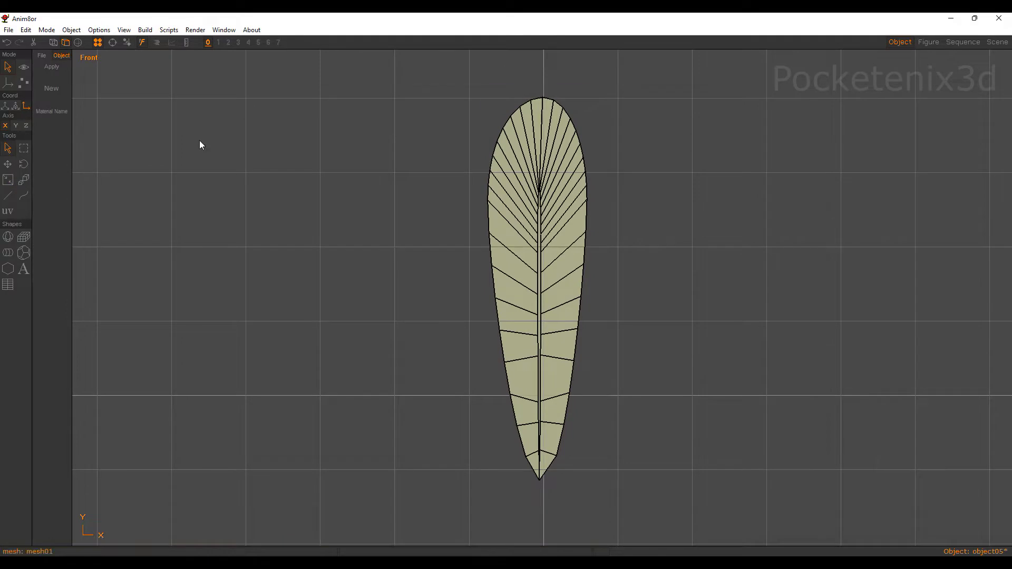
Create a white material with ambient .7 and specular 0, and apply it to the teardrop mesh
click(59, 90)
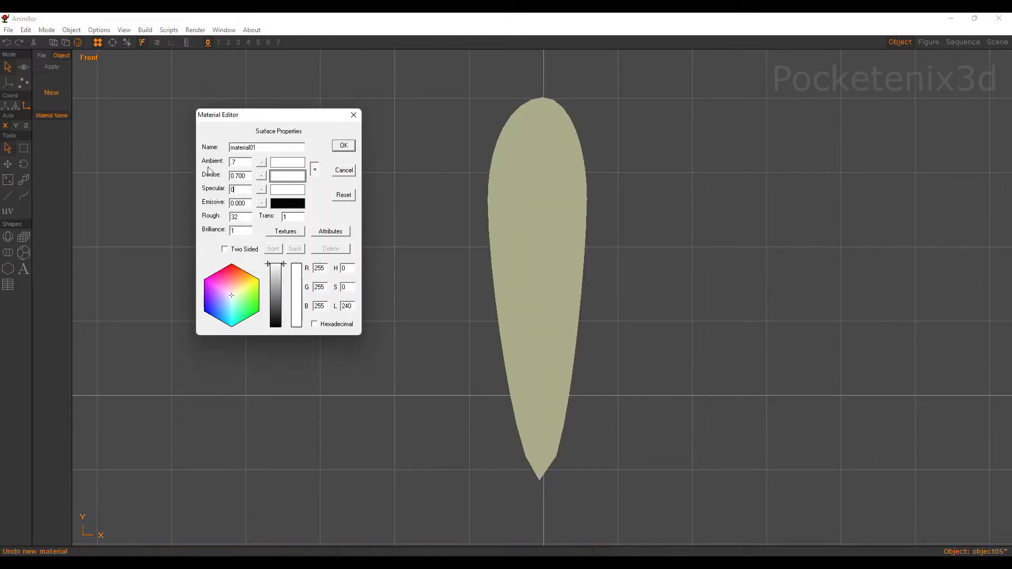
click(344, 145)
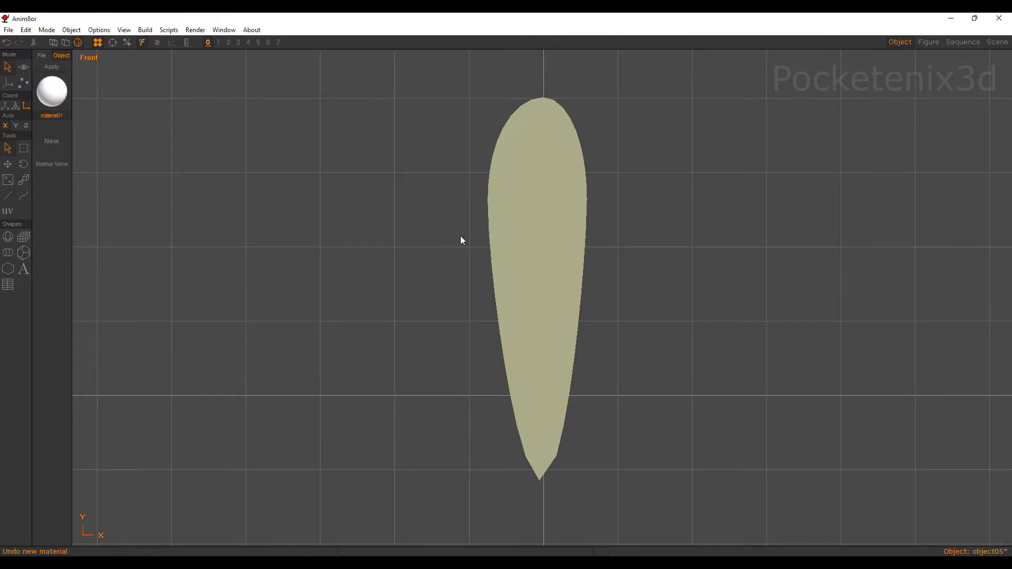
click(66, 67)
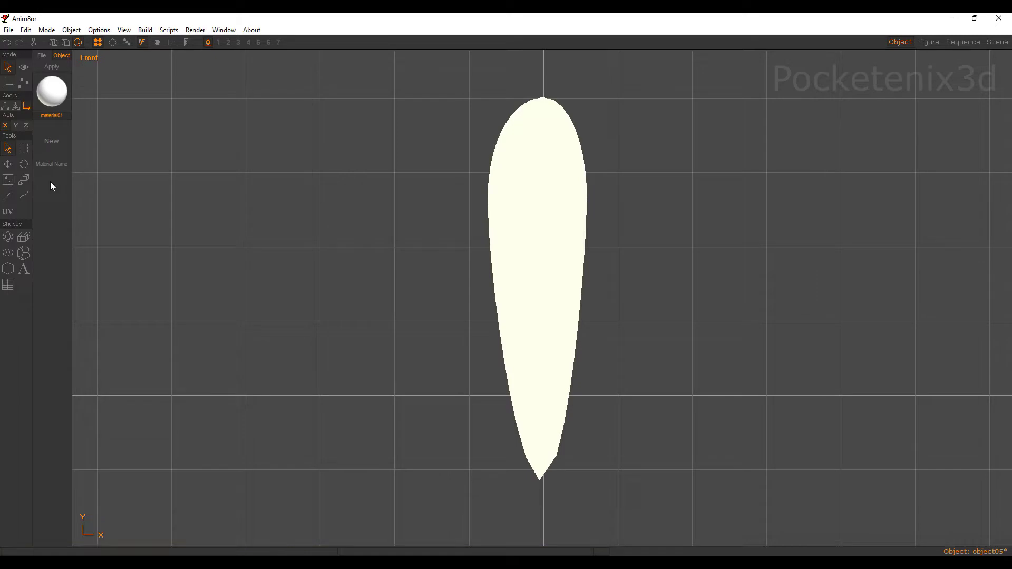
Create a second, orange material (RGB 252, 158, 16) and switch the mesh to point editing
click(52, 140)
click(248, 274)
drag(283, 272, 284, 299)
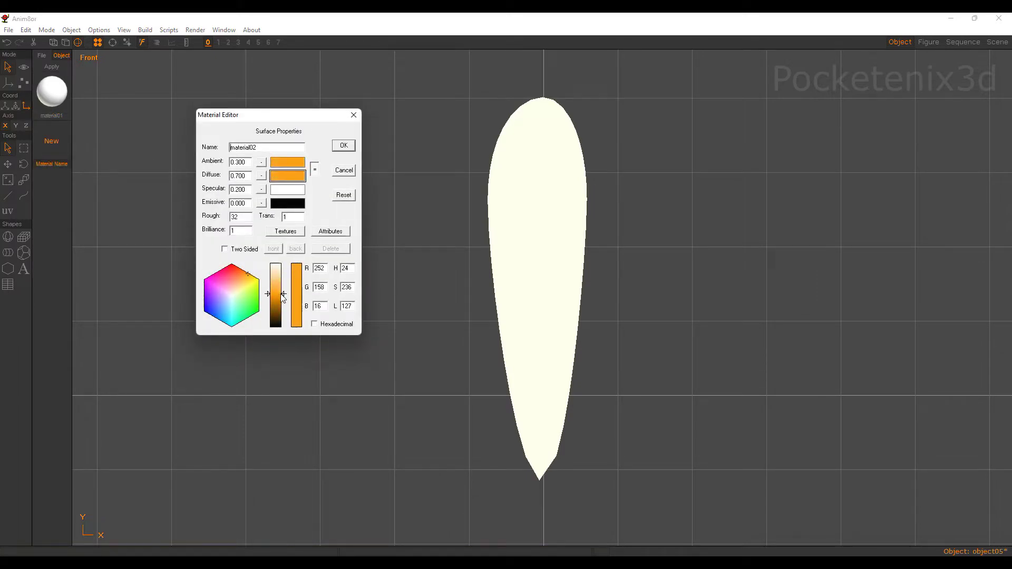
click(343, 146)
key(p)
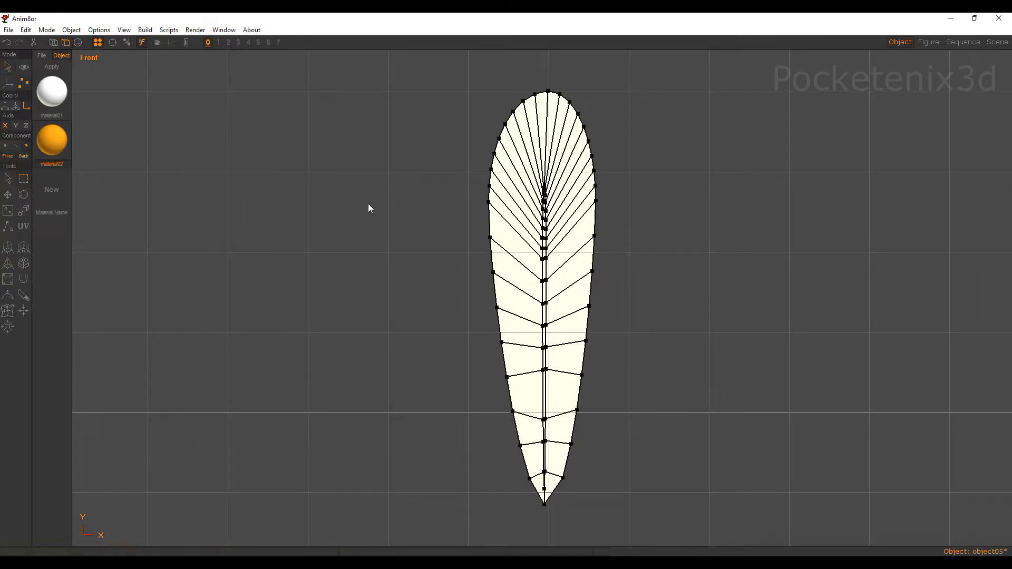
Apply the orange material to the teardrop mesh's upper faces and select the thin centre strip to receive it
drag(452, 73, 657, 263)
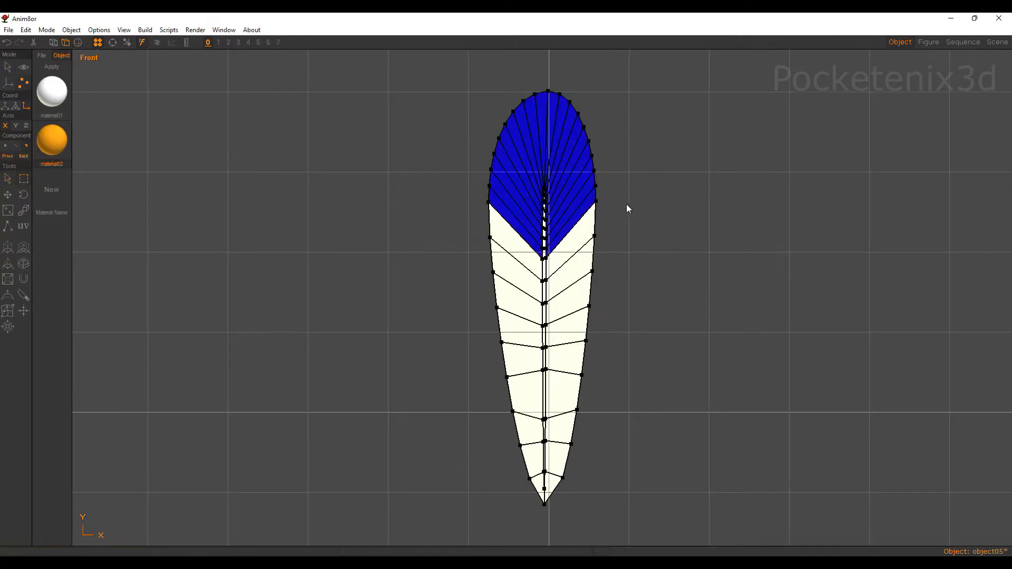
click(58, 67)
key(e)
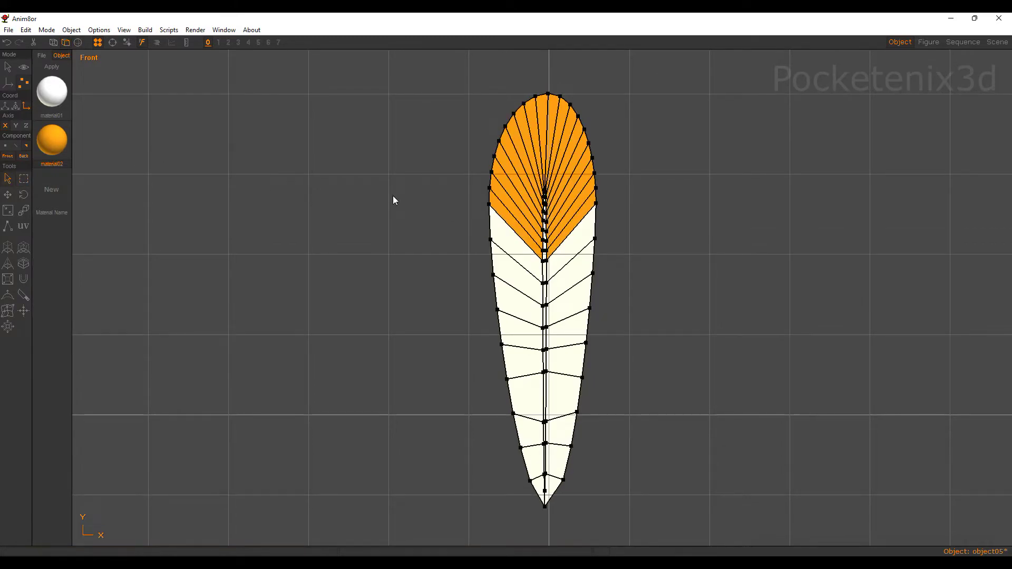
click(545, 270)
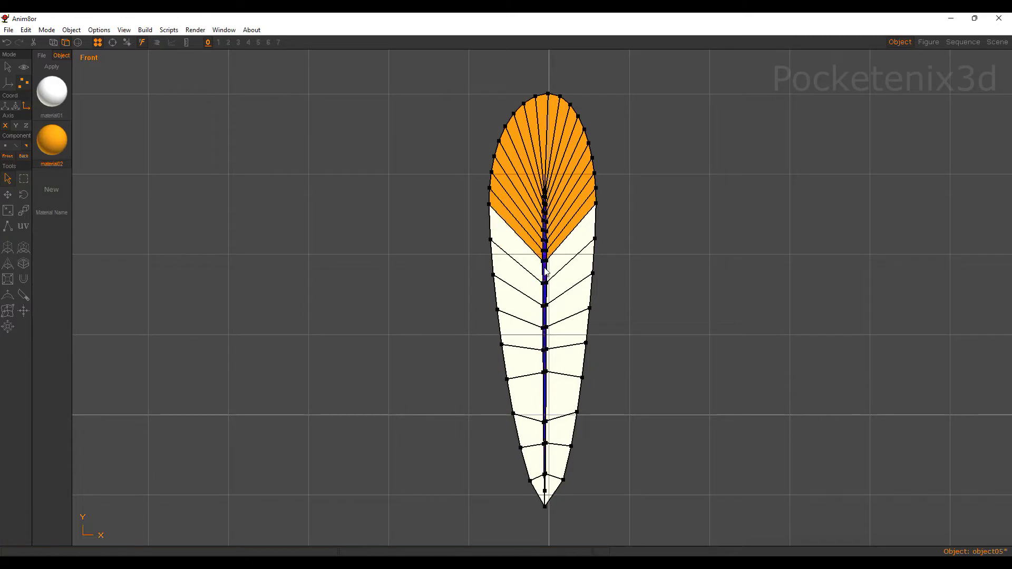
Apply the white material to one slanted face on each side of the orange upper part to form a V-shaped stripe
click(514, 195)
shift+click(574, 196)
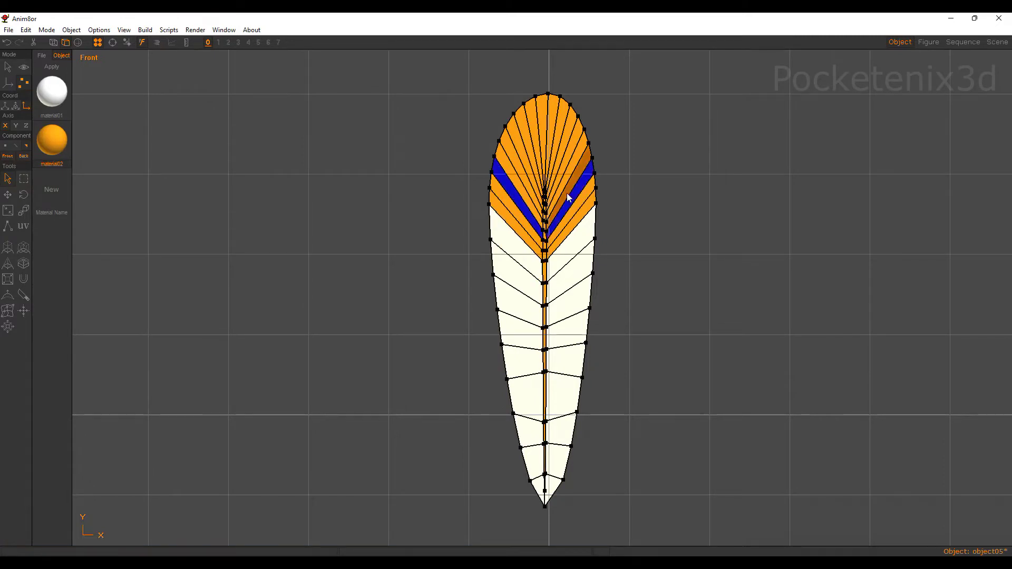
click(48, 91)
click(50, 68)
click(310, 174)
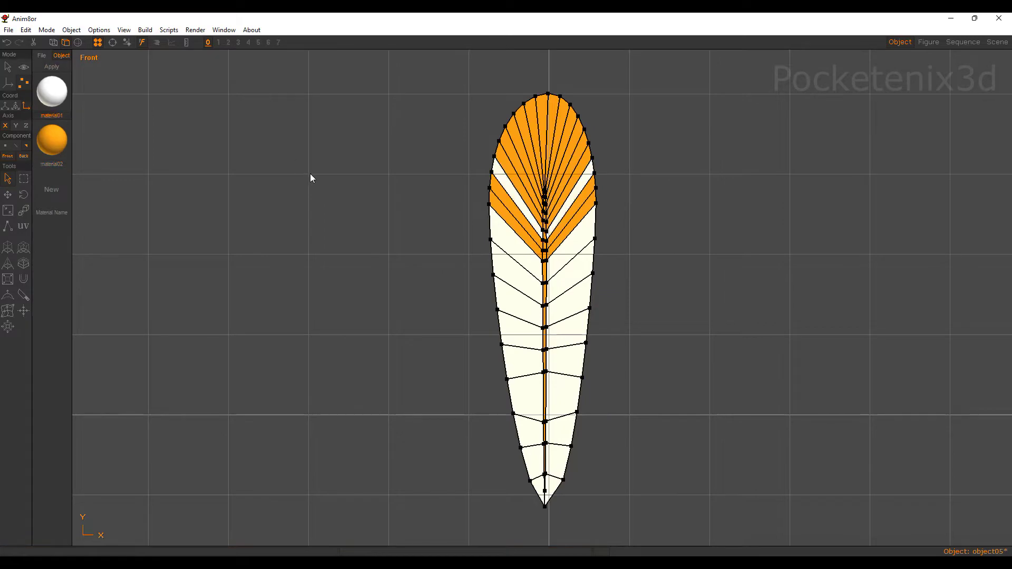
Leave point editing, rotate the teardrop mesh to about -25.2 degrees around Z, and inspect it from another angle
key(p)
drag(760, 202, 738, 191)
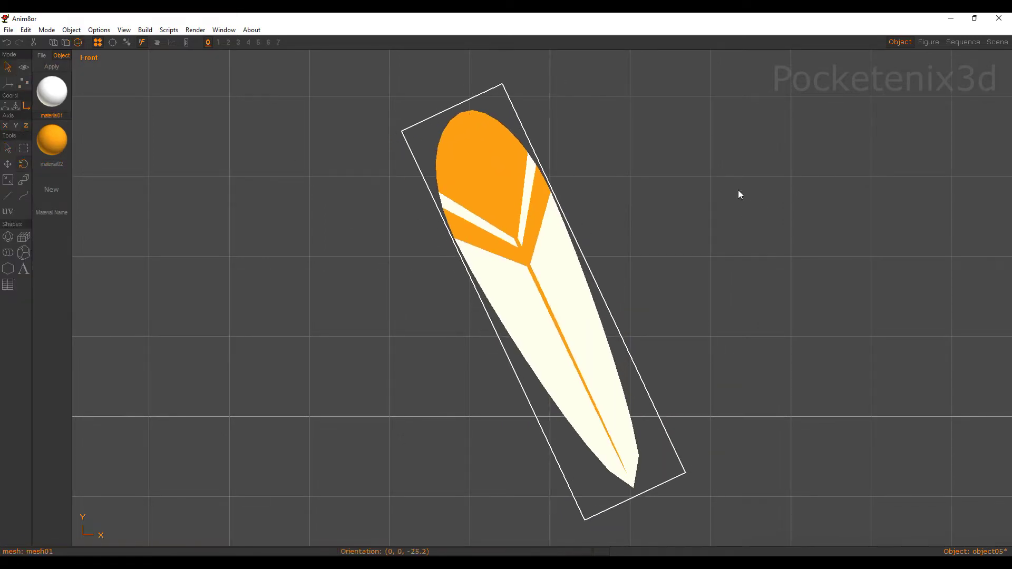
key(a)
click(747, 205)
scroll(715, 218, down, 3)
key(ctrl+r)
drag(691, 229, 660, 253)
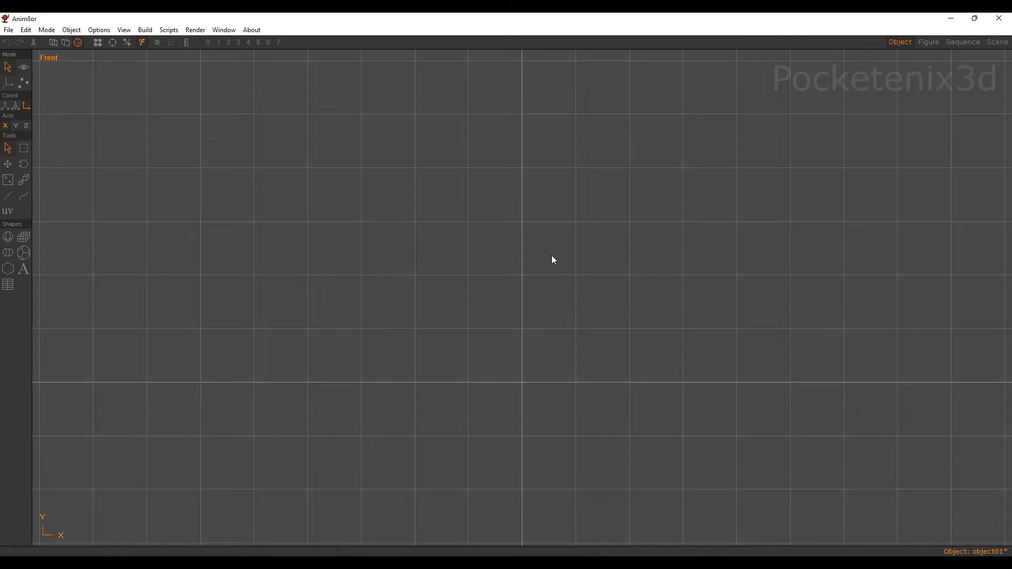
Create a sphere about 108.7 in diameter in the empty object and set its latitude divisions to 10
key(s)
drag(521, 319, 610, 245)
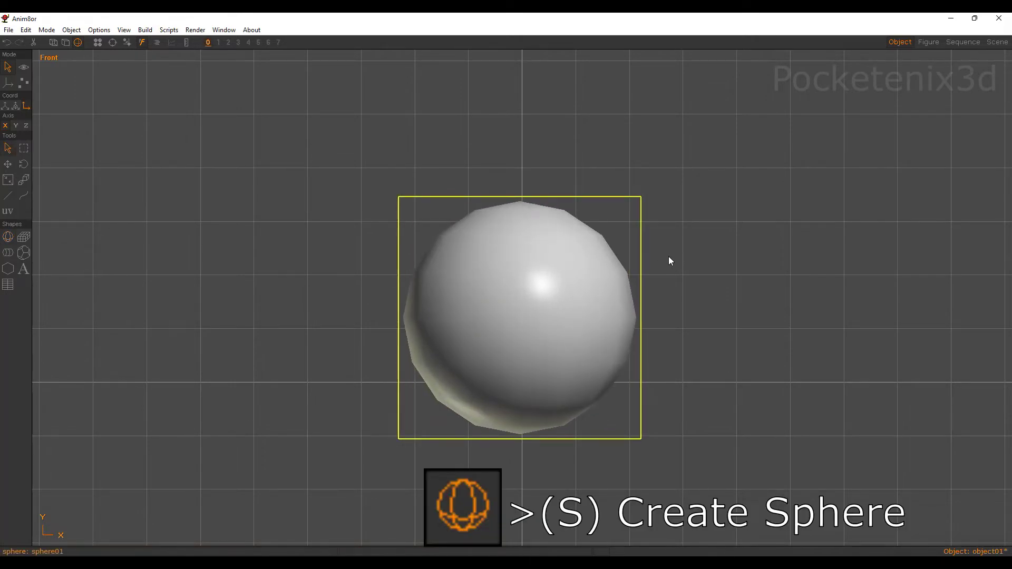
double_click(609, 279)
drag(496, 194, 746, 177)
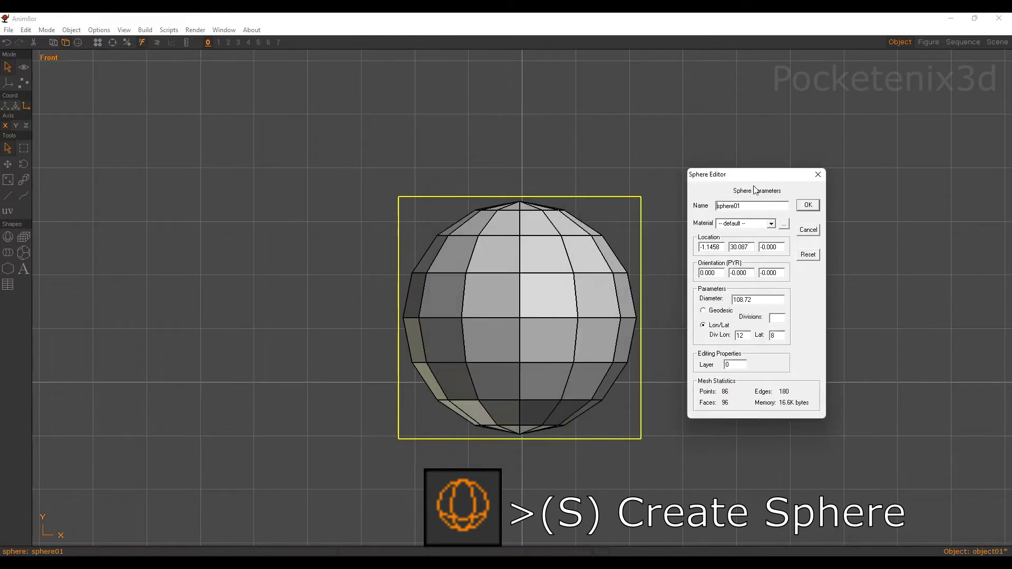
text(10)
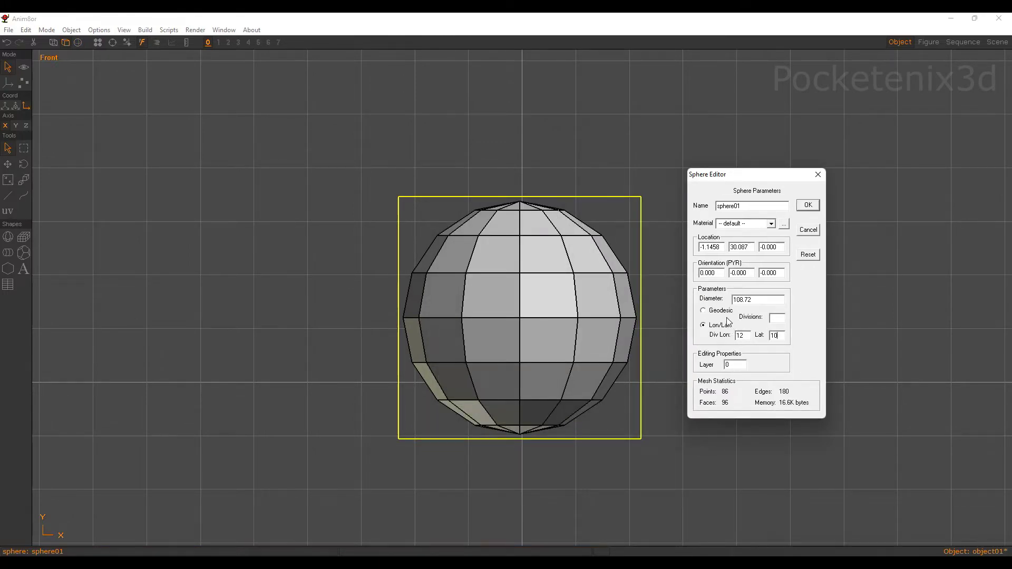
key(Return)
scroll(574, 292, down, 1)
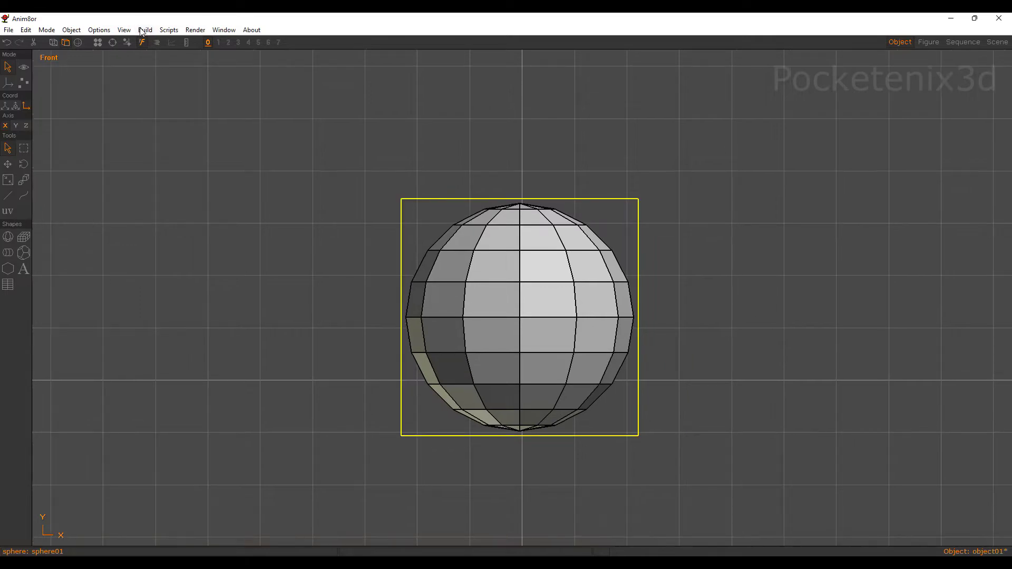
Convert the sphere to a mesh and locate it centred on the vertical axis, resting on the ground line
click(145, 30)
click(164, 70)
click(26, 30)
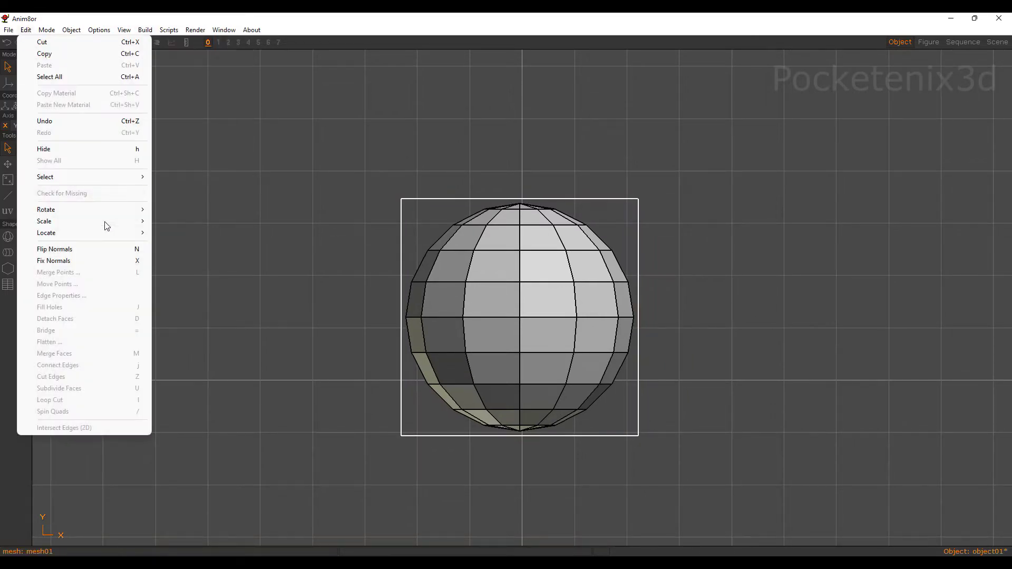
mouse_move(113, 232)
click(205, 244)
scroll(543, 288, down, 1)
scroll(565, 281, up, 2)
key(ctrl+r)
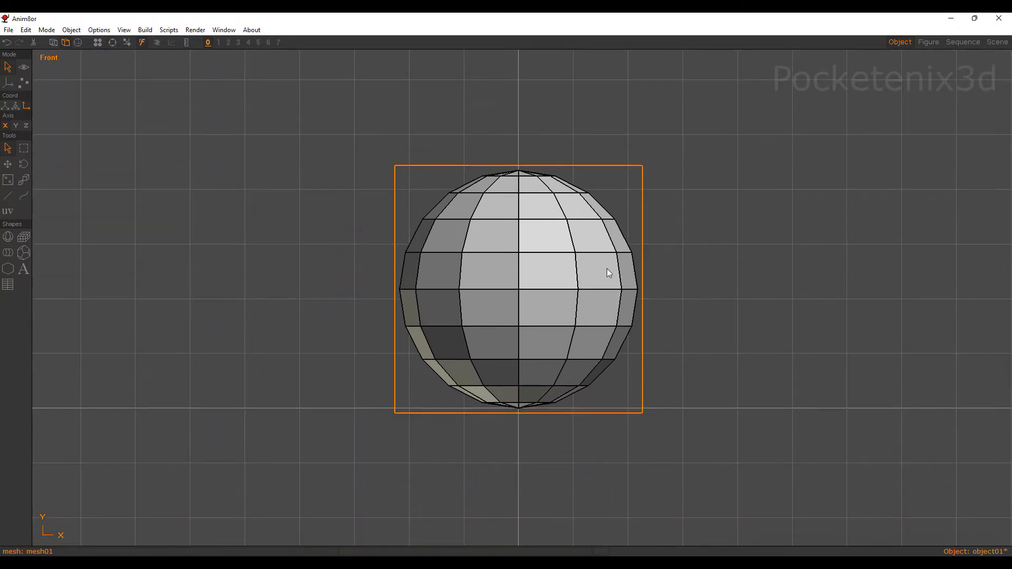
Merge the faces at the bottom of the sphere into one and extrude it downward about 34.67
key(p)
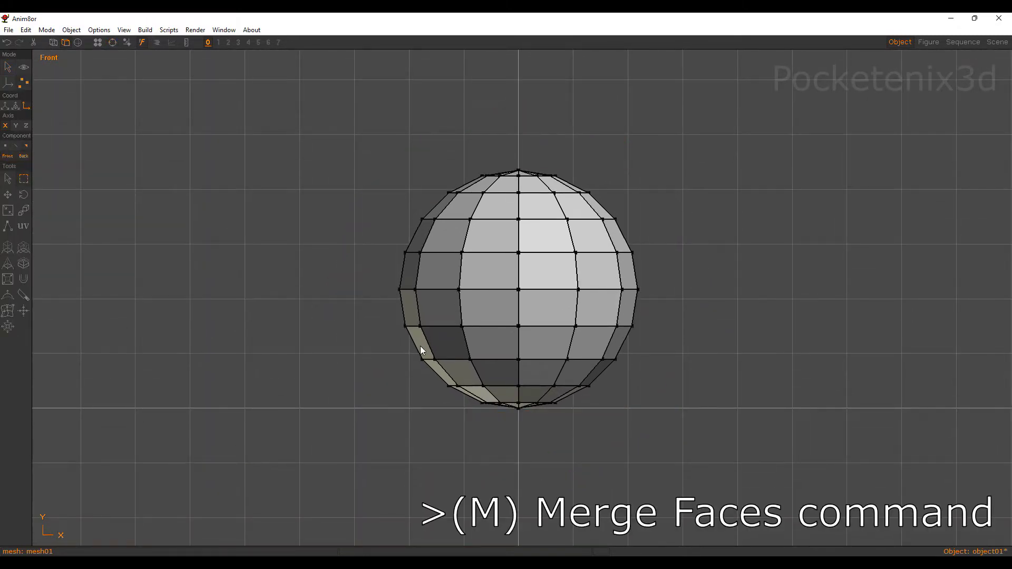
drag(425, 360, 767, 433)
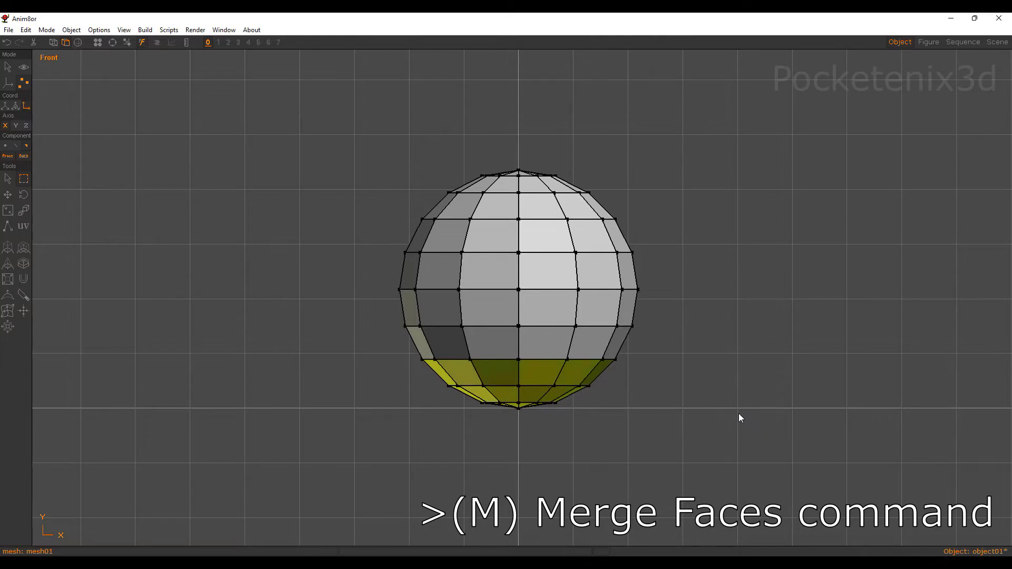
key(m)
right_drag(600, 311, 685, 288)
key(x)
drag(685, 288, 726, 252)
key(f)
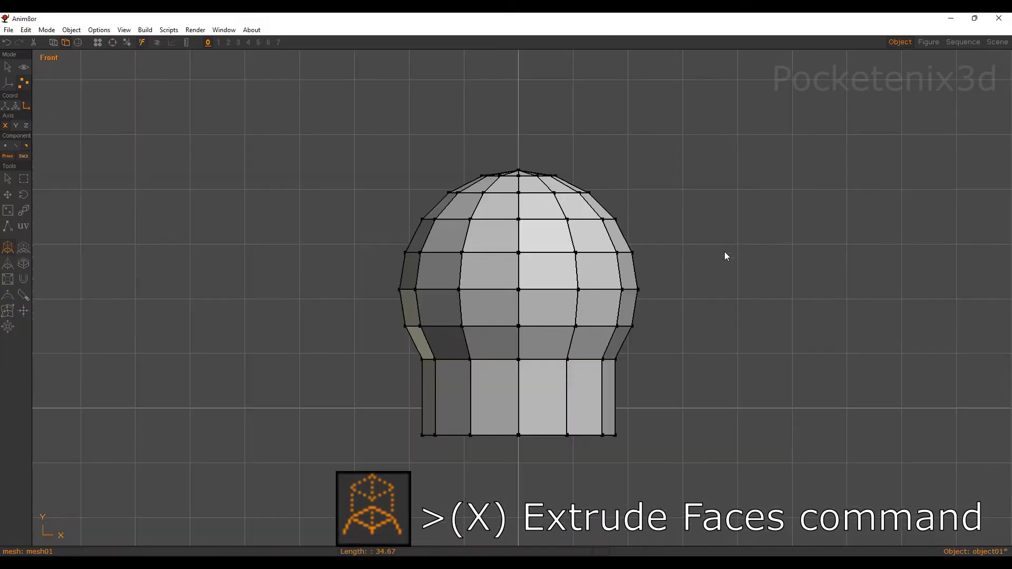
Lower the extruded neck's bottom vertices and scale the whole neck to about 0.7273 along X
drag(454, 355, 749, 428)
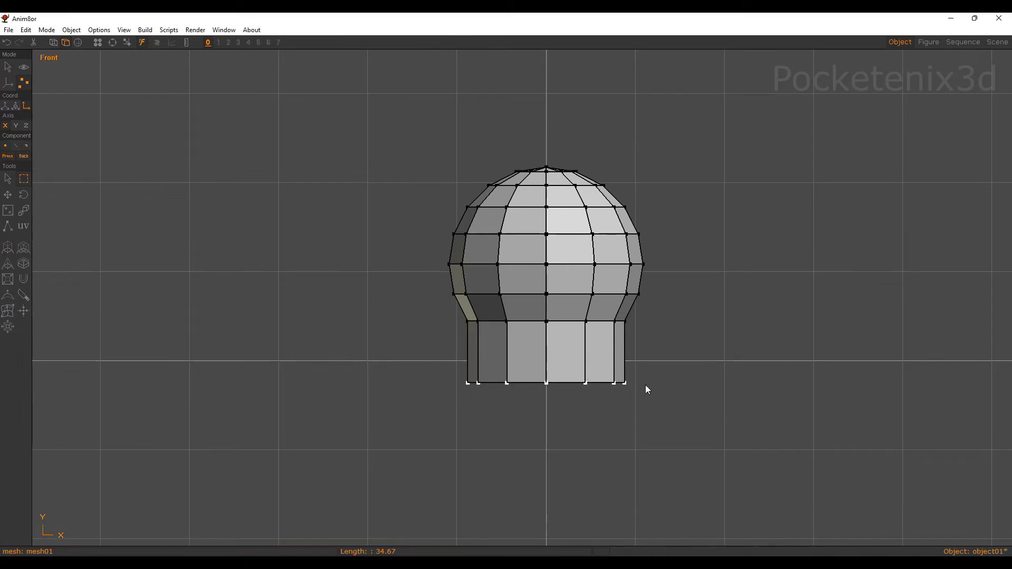
drag(682, 346, 685, 358)
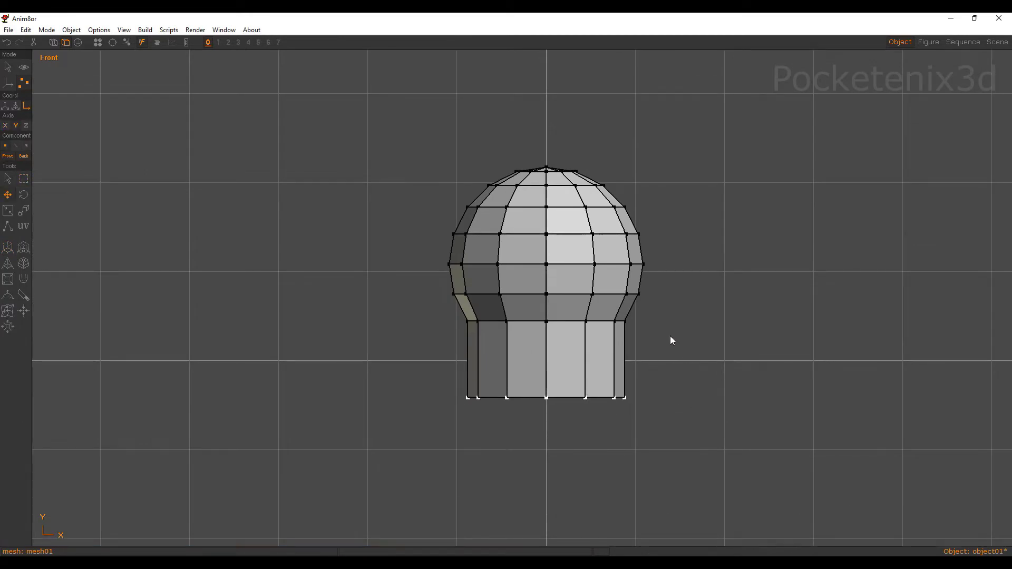
scroll(627, 299, up, 1)
drag(435, 328, 678, 418)
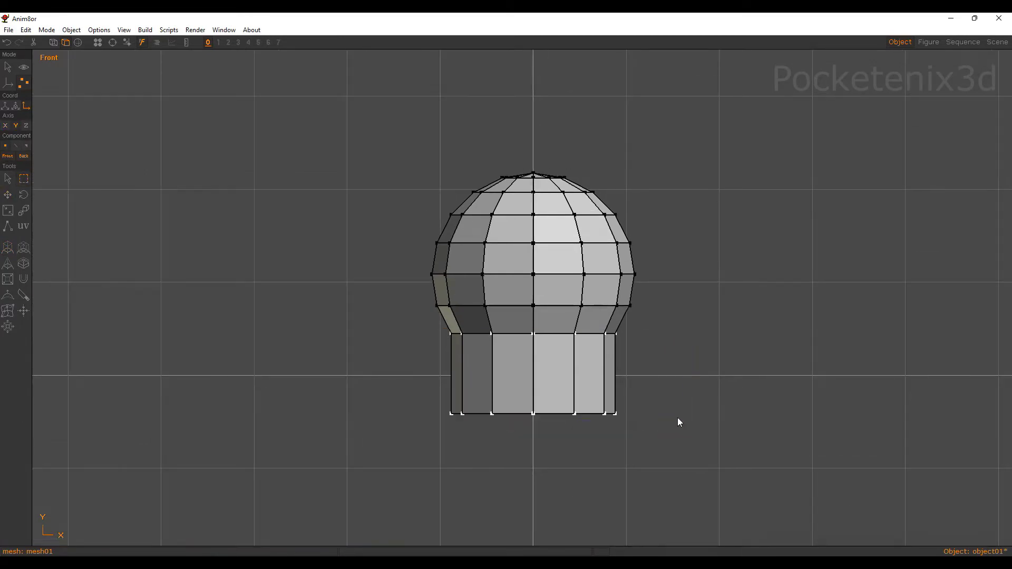
key(n)
drag(837, 329, 759, 342)
Connect the ring of slanted edges between sphere and neck into a new loop, lower it, and scale it by about 1.028
key(a)
click(494, 318)
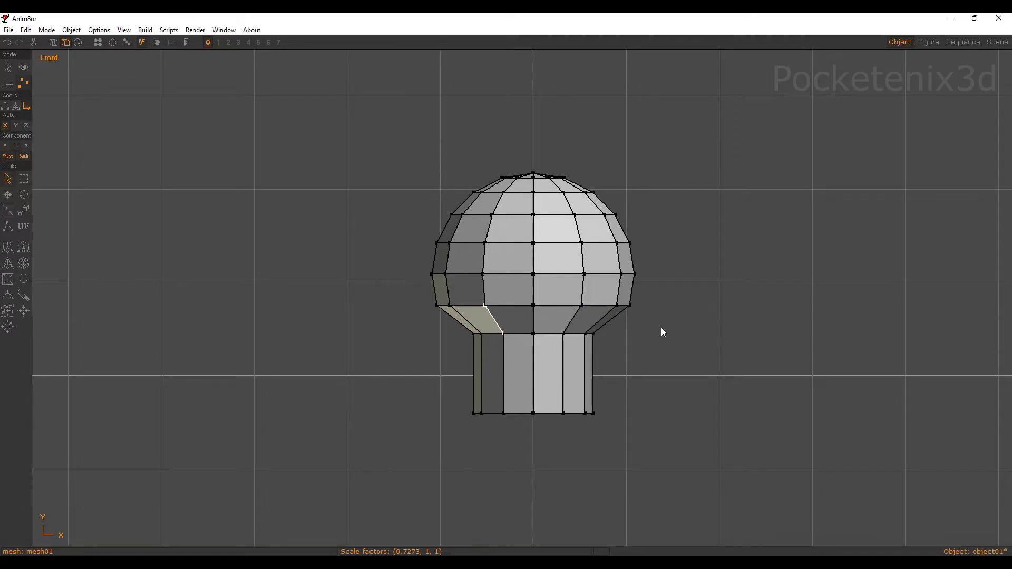
key(q)
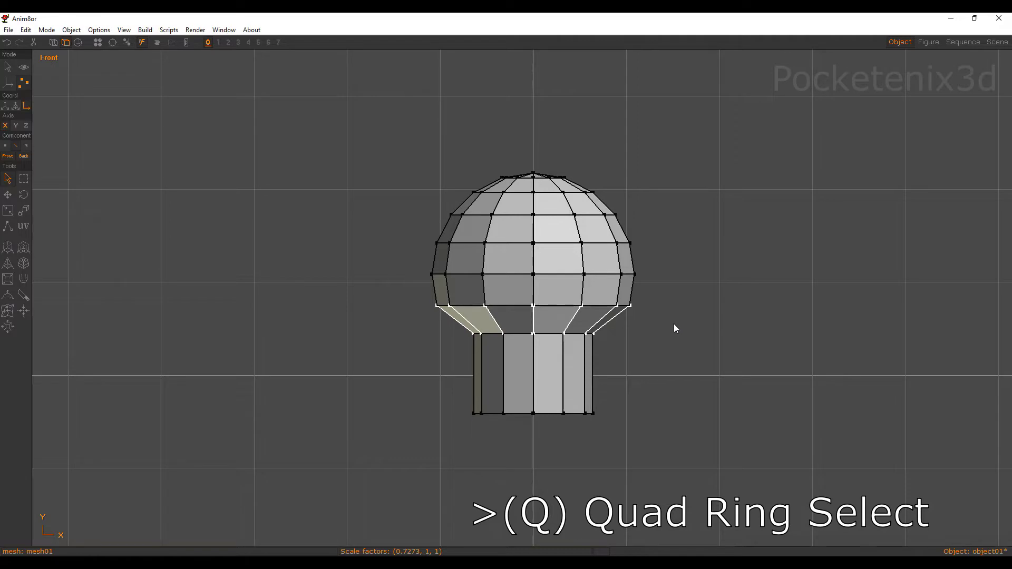
key(j)
key(m)
drag(697, 303, 720, 296)
key(n)
key(a)
click(717, 295)
Select the whole mesh in the right view and reduce its depth with a non-uniform scale of about 0.9275
key(KP_6)
scroll(701, 305, down, 2)
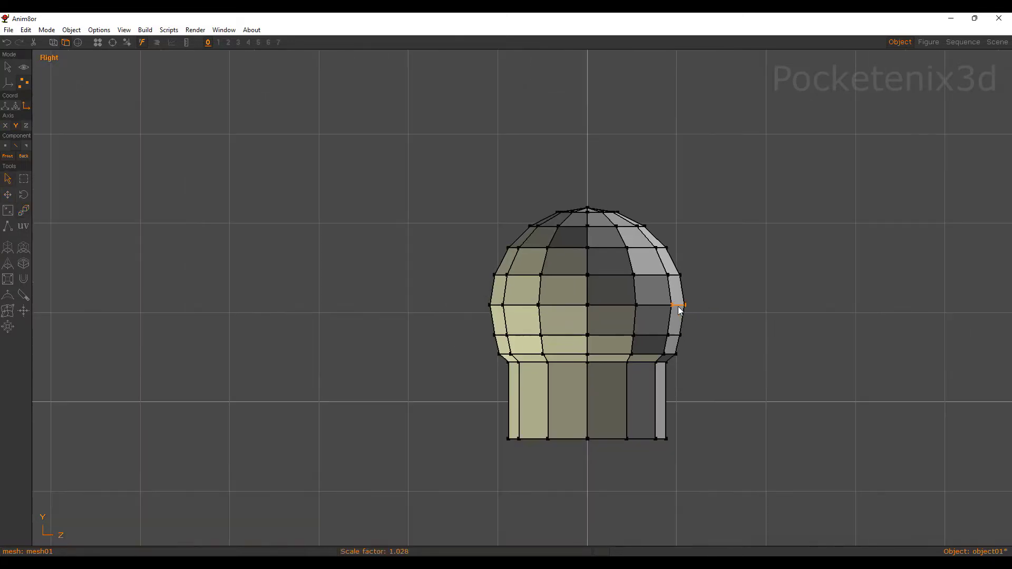
ctrl+middle_drag(583, 305, 515, 283)
ctrl+right_drag(516, 283, 555, 286)
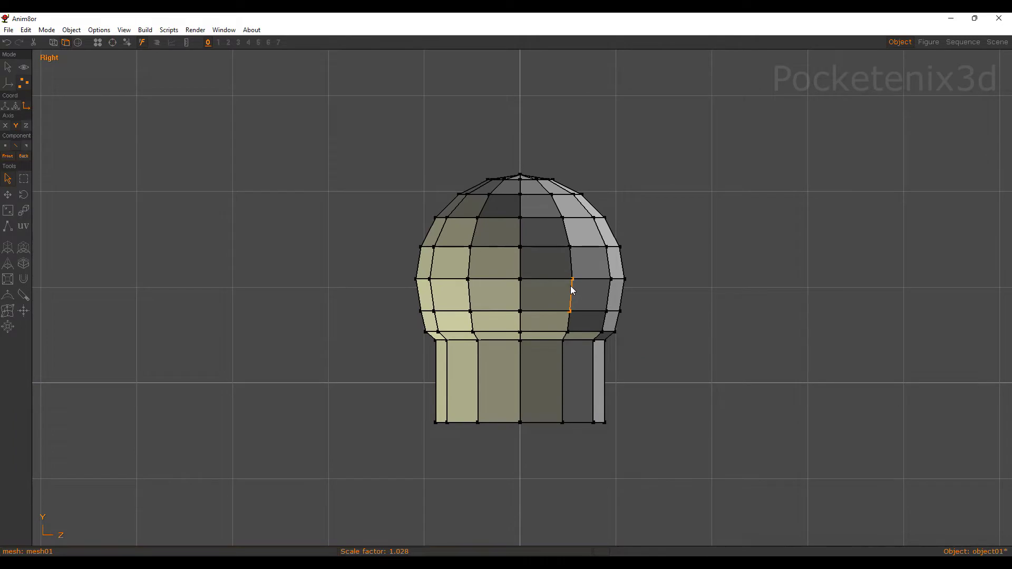
drag(352, 139, 701, 470)
drag(811, 359, 789, 352)
scroll(650, 322, up, 1)
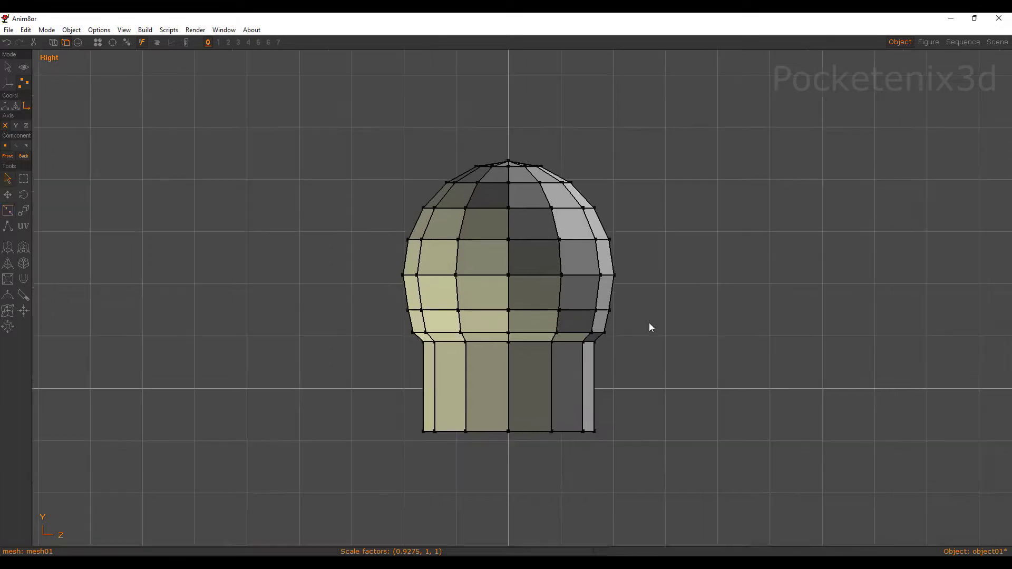
Connect the neck's ring of vertical edges in the front view and bevel the new loop into two loops
key(KP_5)
key(l)
click(473, 372)
key(q)
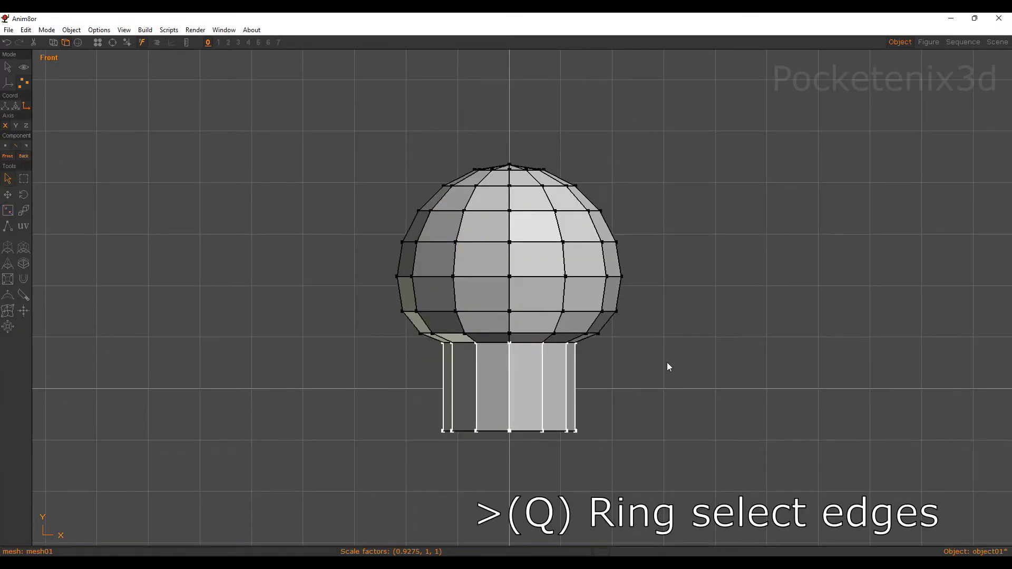
key(j)
key(b)
drag(665, 363, 865, 159)
Narrow the neck's two middle loops with a non-uniform scale of about 0.9395 along X
key(s)
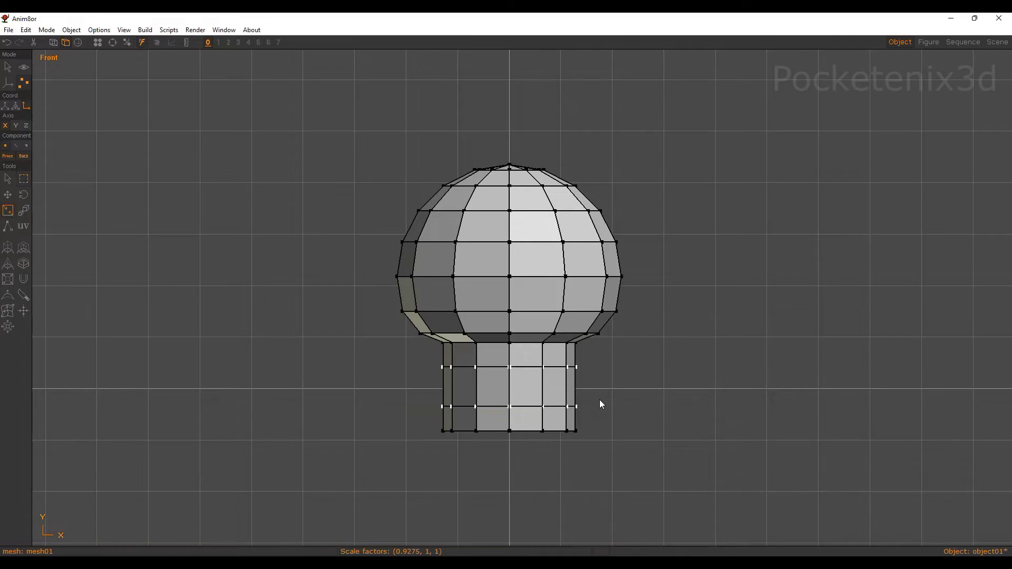
key(n)
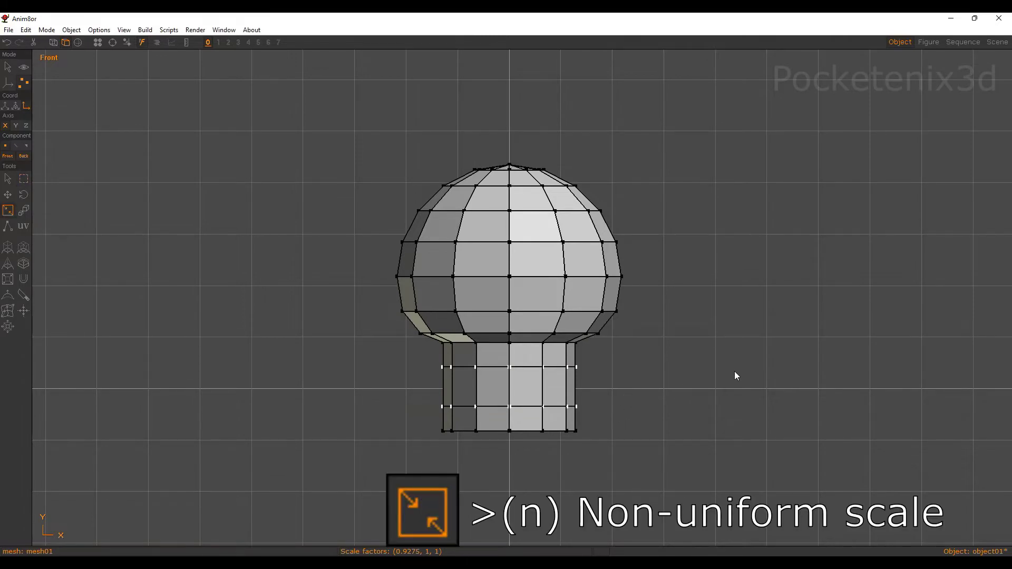
drag(737, 373, 725, 374)
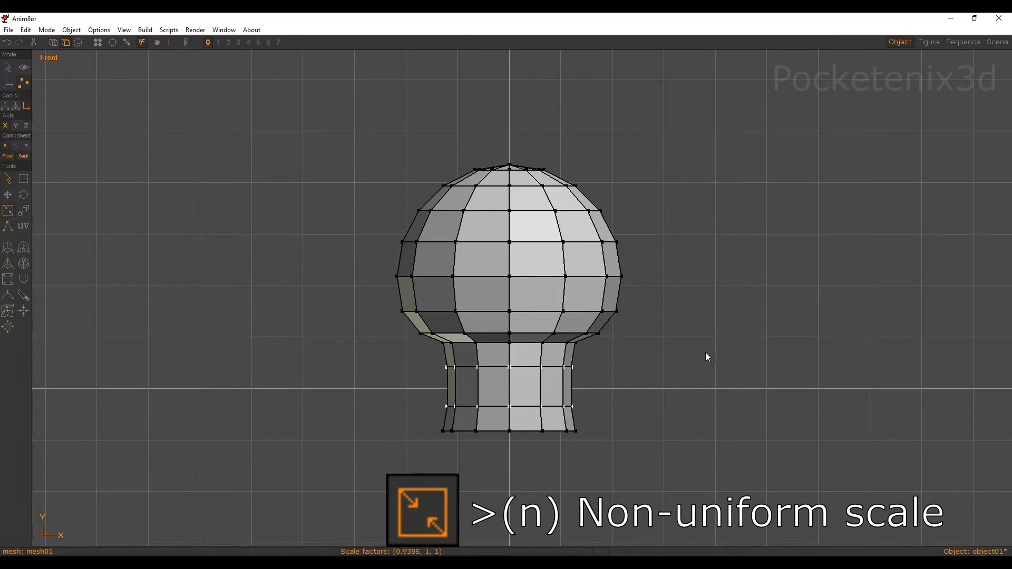
Bevel the two front vertical edges on either side of the centre line in the neck's middle band
scroll(621, 297, down, 2)
scroll(640, 306, up, 2)
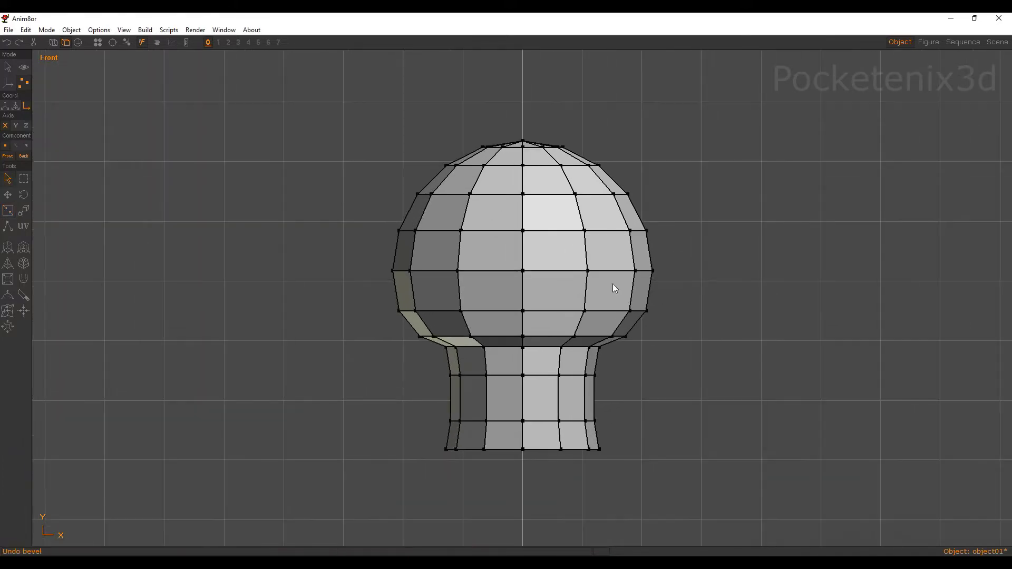
ctrl+middle_drag(522, 289, 548, 355)
ctrl+right_drag(548, 355, 543, 325)
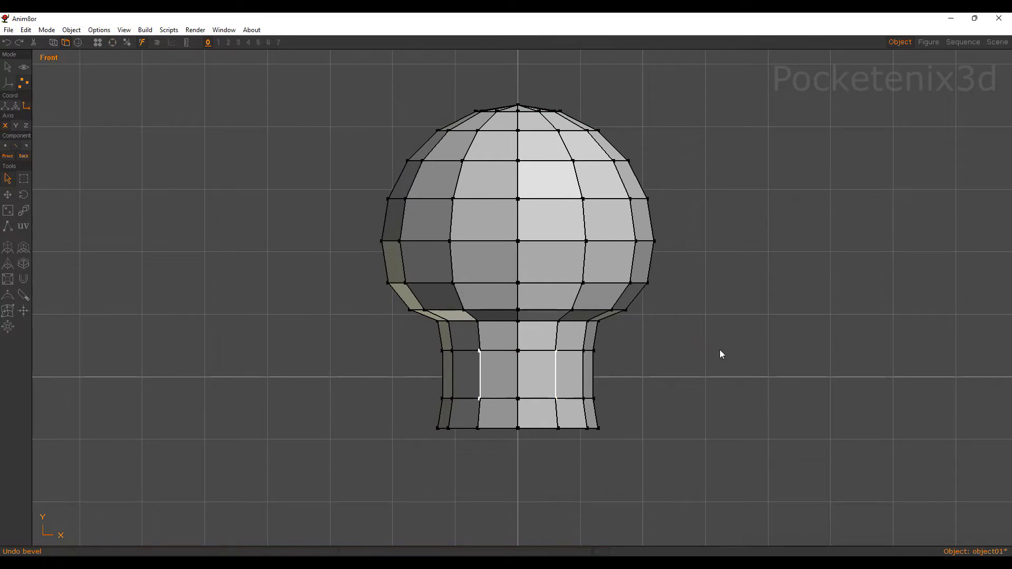
key(b)
drag(694, 344, 799, 270)
Slide the upper tip vertex of each bevelled strip up to the corner at the top of the neck
mouse_move(476, 325)
middle_down()
mouse_move(498, 318)
mouse_move(470, 308)
middle_up()
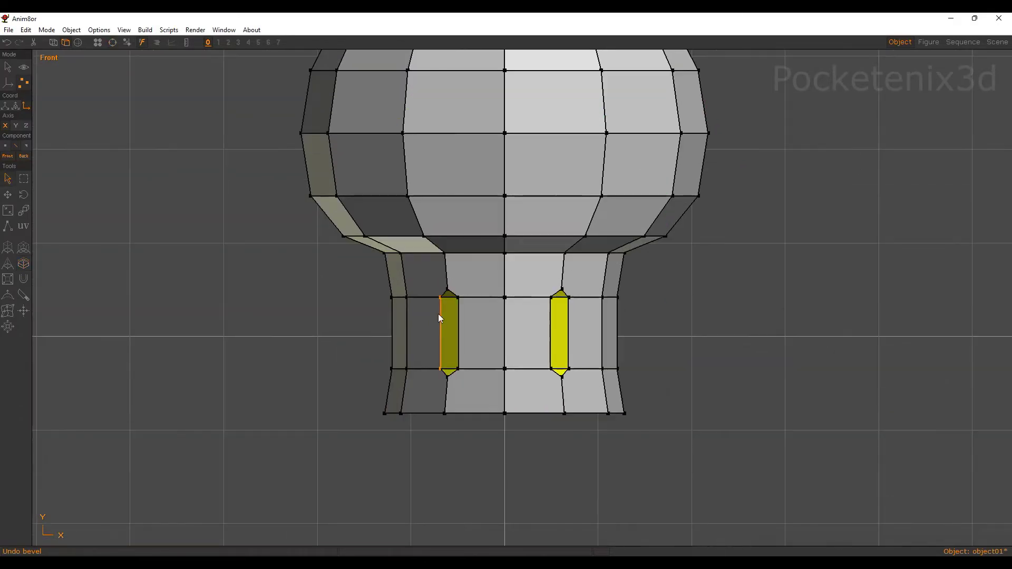
click(447, 290)
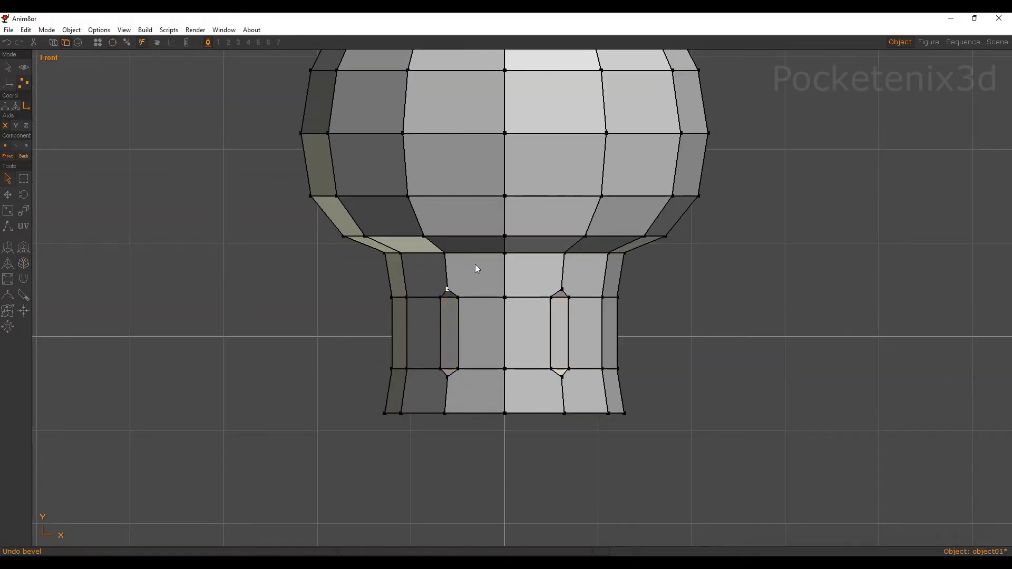
key(s)
drag(454, 244, 469, 186)
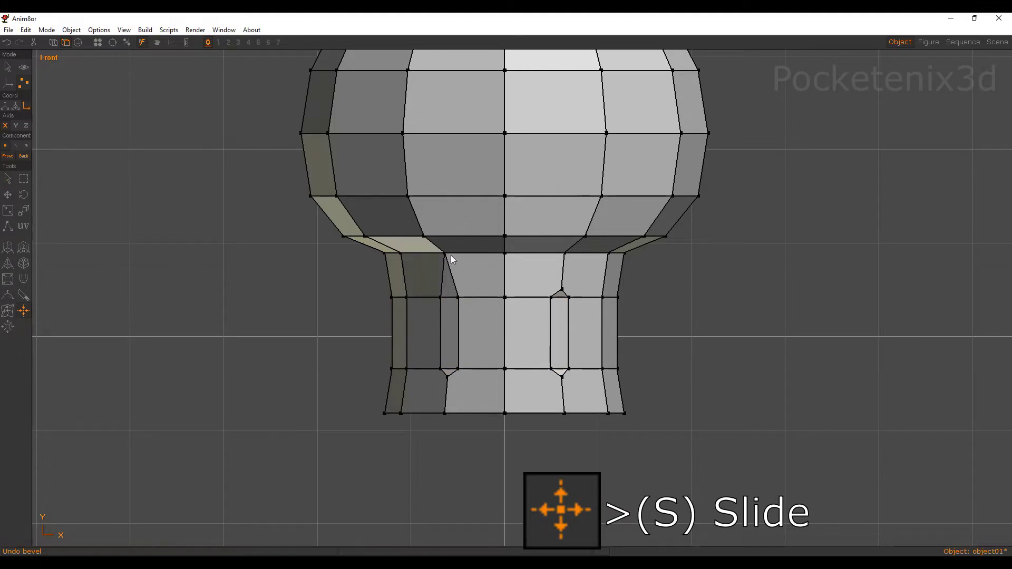
click(562, 289)
drag(563, 285, 594, 194)
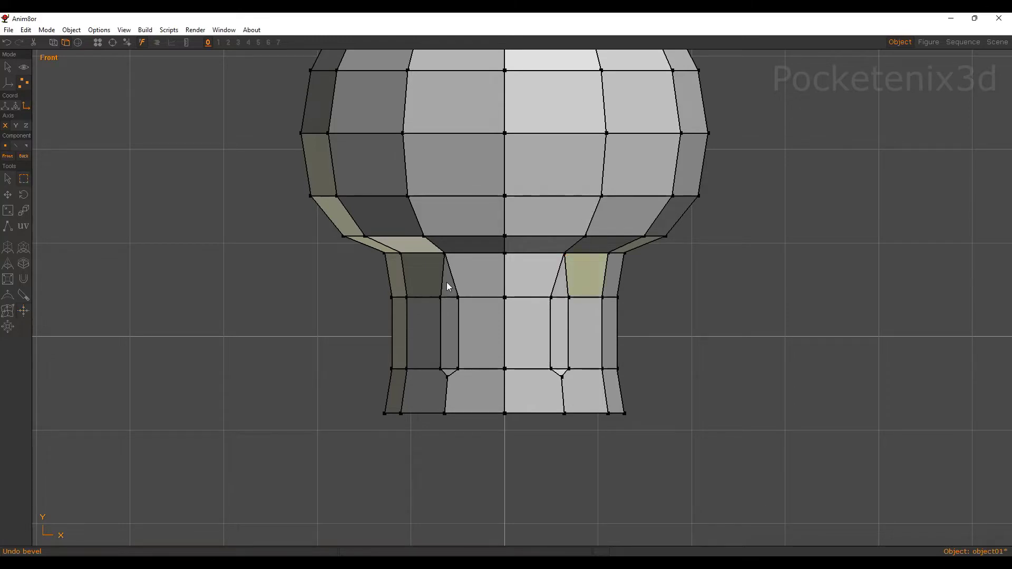
Merge the overlapping points at the neck's two upper front corners using a maximum merge distance of 0.500
drag(432, 242, 470, 265)
key(ctrl+w)
key(ctrl+f)
shift+drag(549, 244, 574, 264)
key(KP_9)
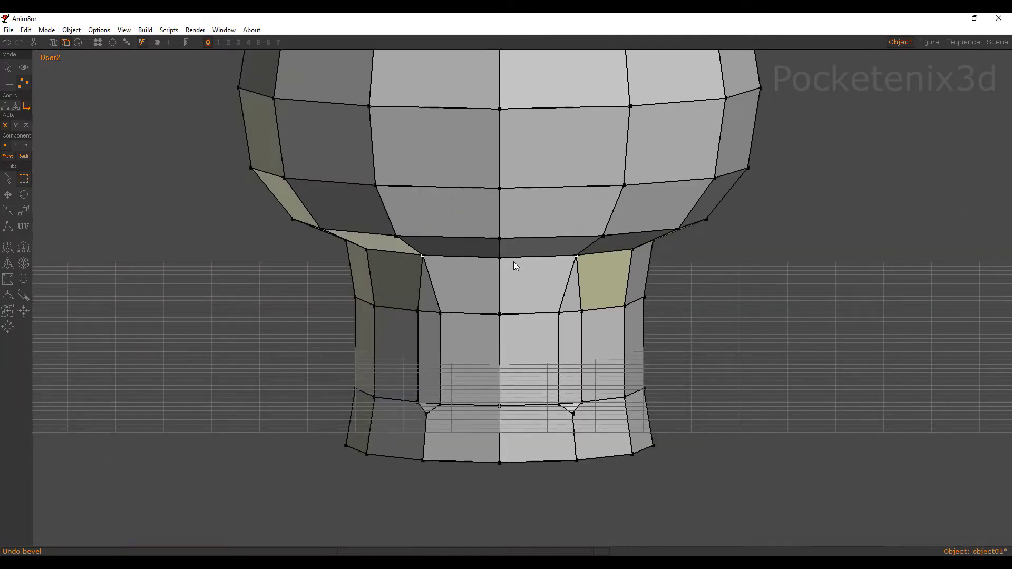
key(ctrl+s)
key(KP_2)
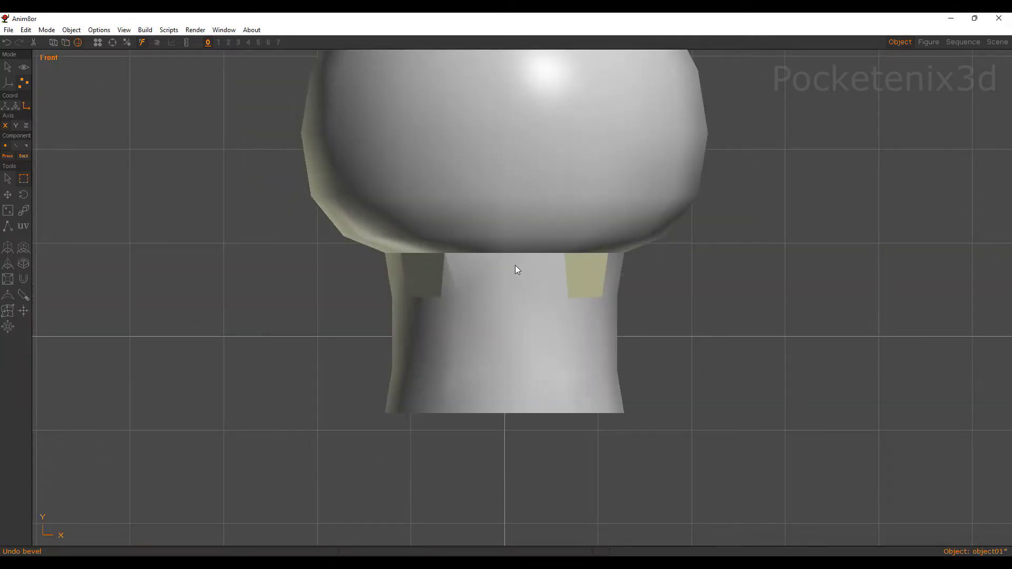
scroll(515, 265, up, 2)
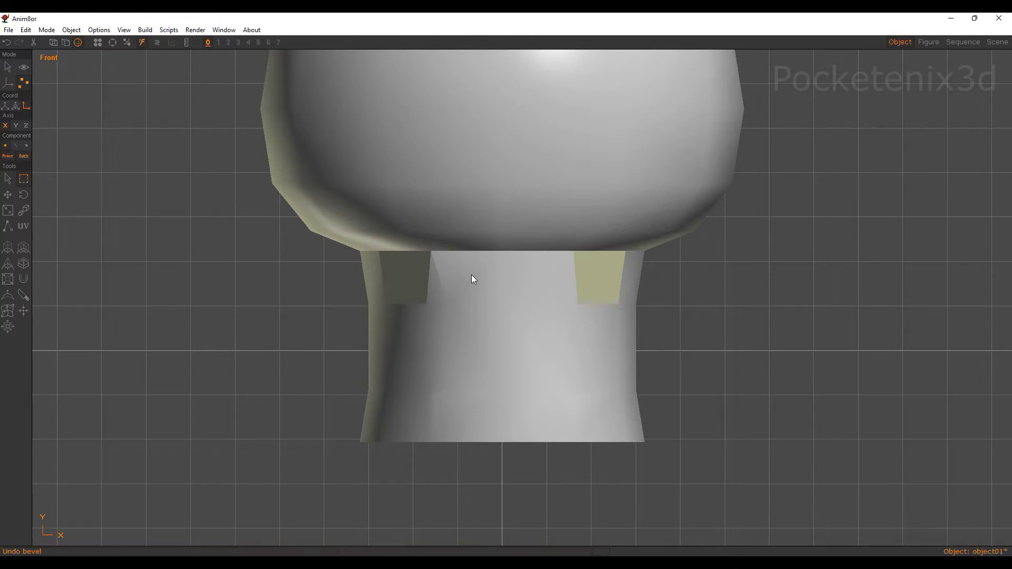
key(shift+l)
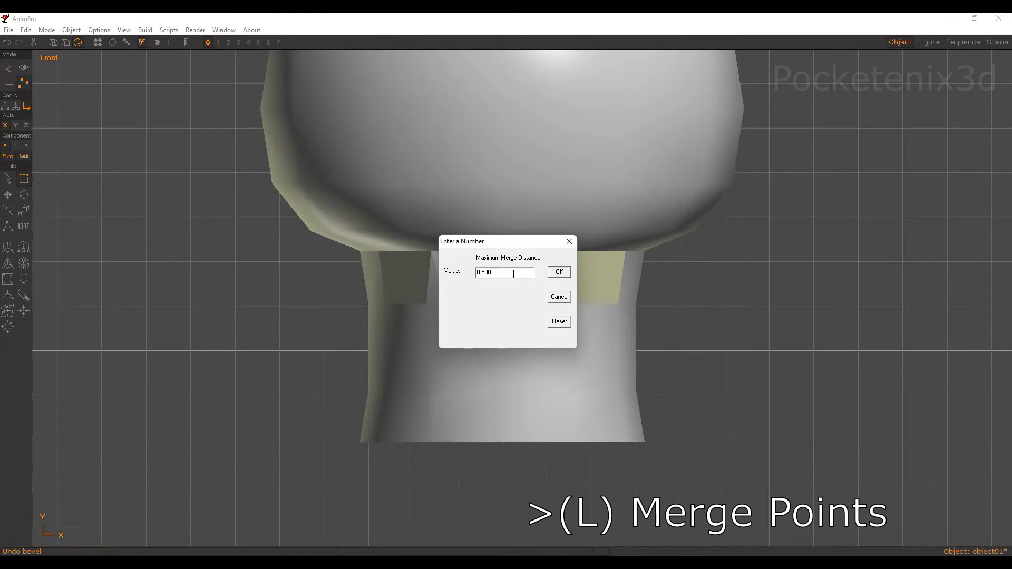
click(558, 271)
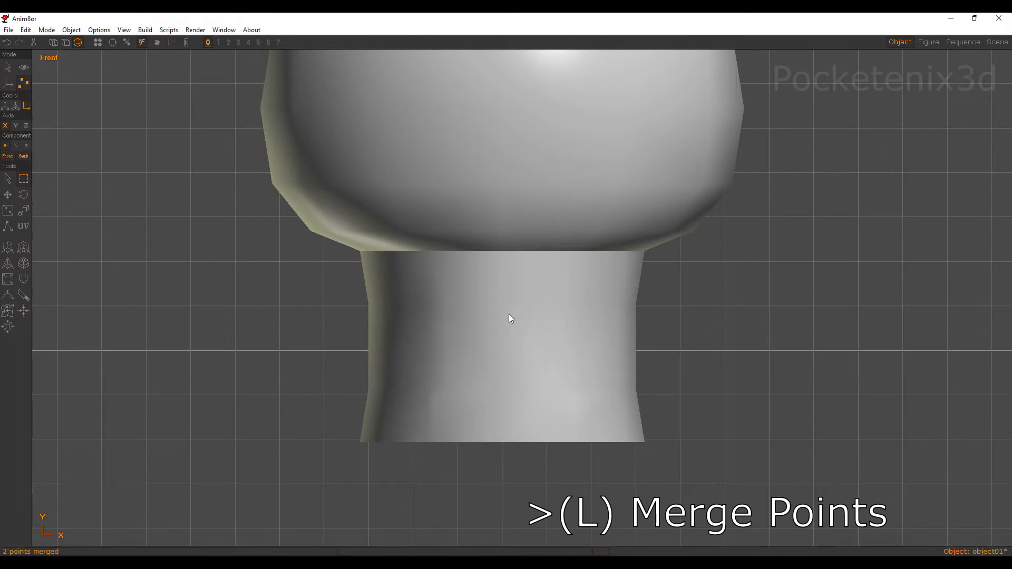
Slide the lower tip vertex of each bevelled strip down to the corner at the neck's bottom edge
scroll(522, 261, down, 2)
mouse_move(519, 255)
middle_down()
mouse_move(562, 264)
mouse_move(549, 313)
middle_up()
key(ctrl+f)
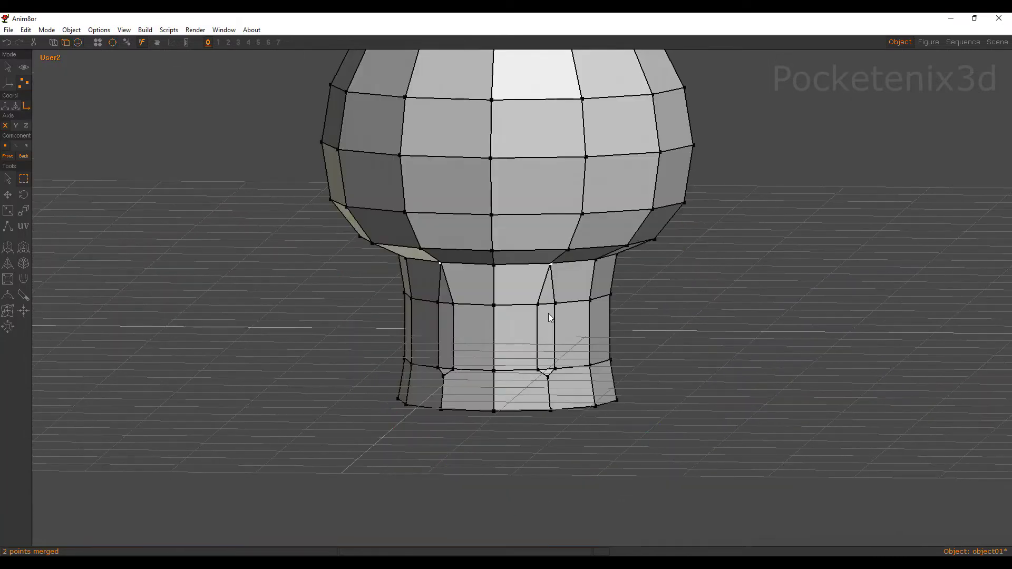
key(f)
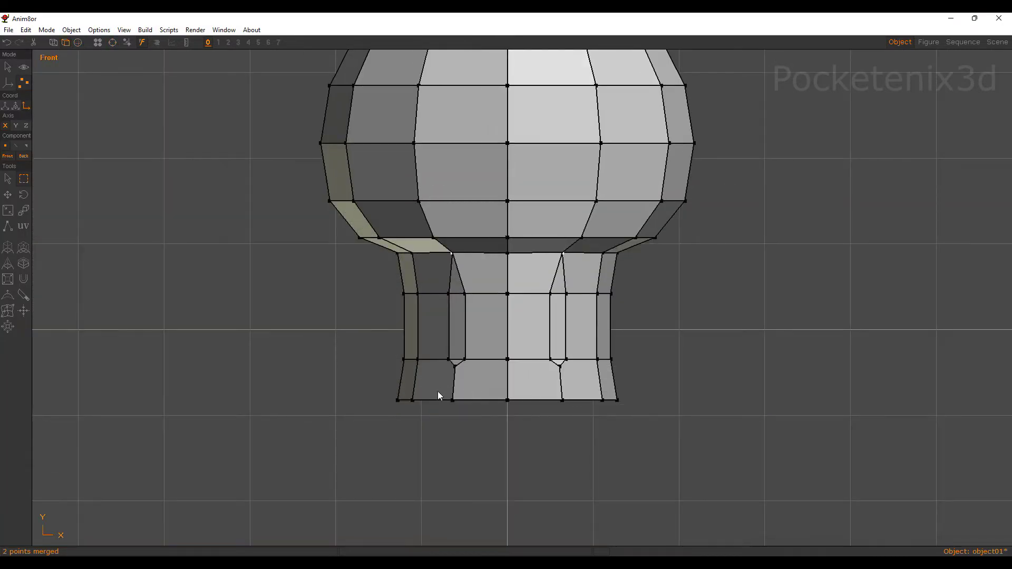
key(s)
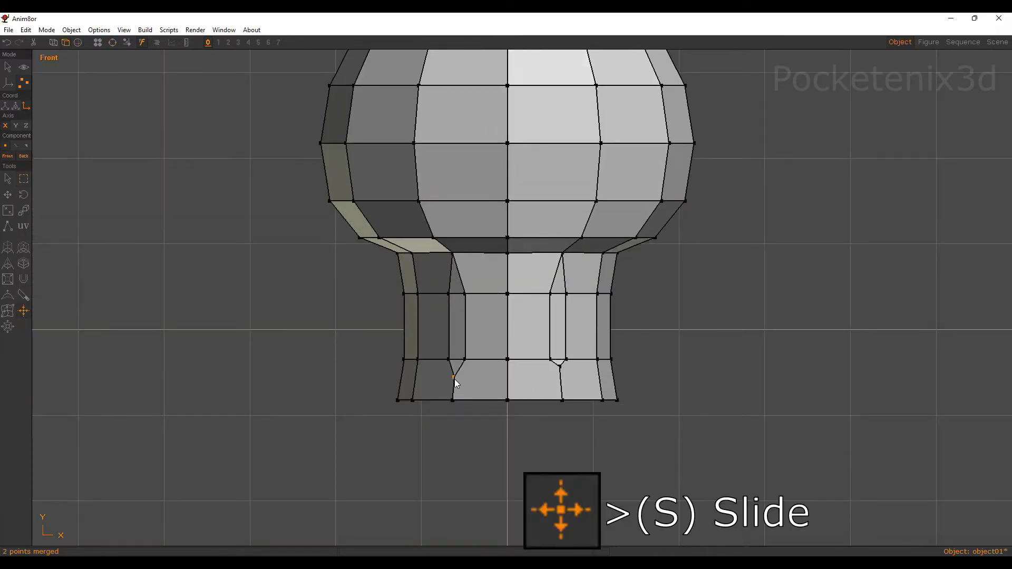
drag(461, 425, 466, 448)
drag(560, 368, 571, 457)
Merge the overlapping points at the neck's two bottom front corners and check the smooth-shaded result in the front view
key(ctrl+r)
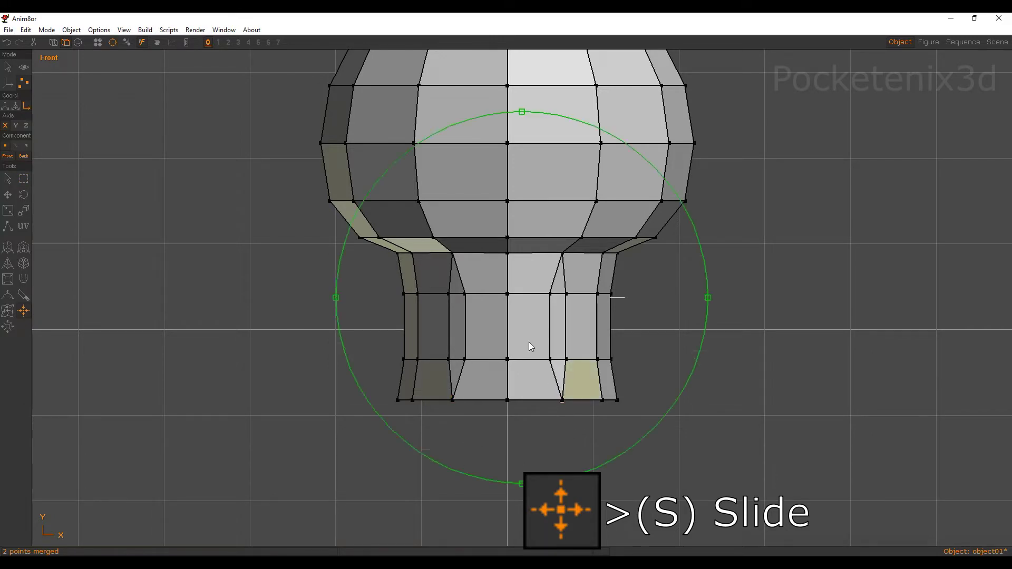
drag(530, 343, 545, 380)
right_drag(545, 380, 524, 353)
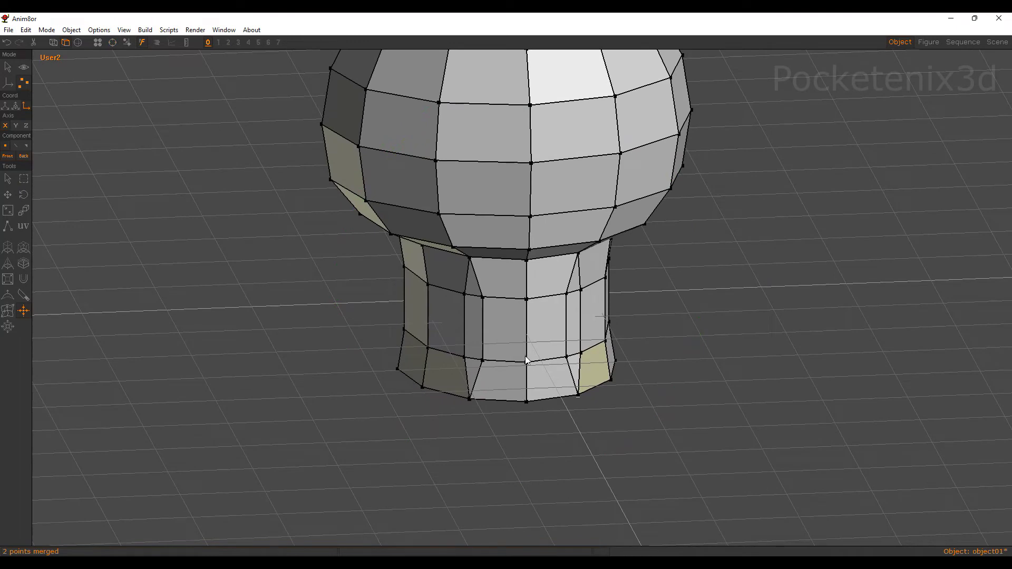
drag(554, 394, 593, 421)
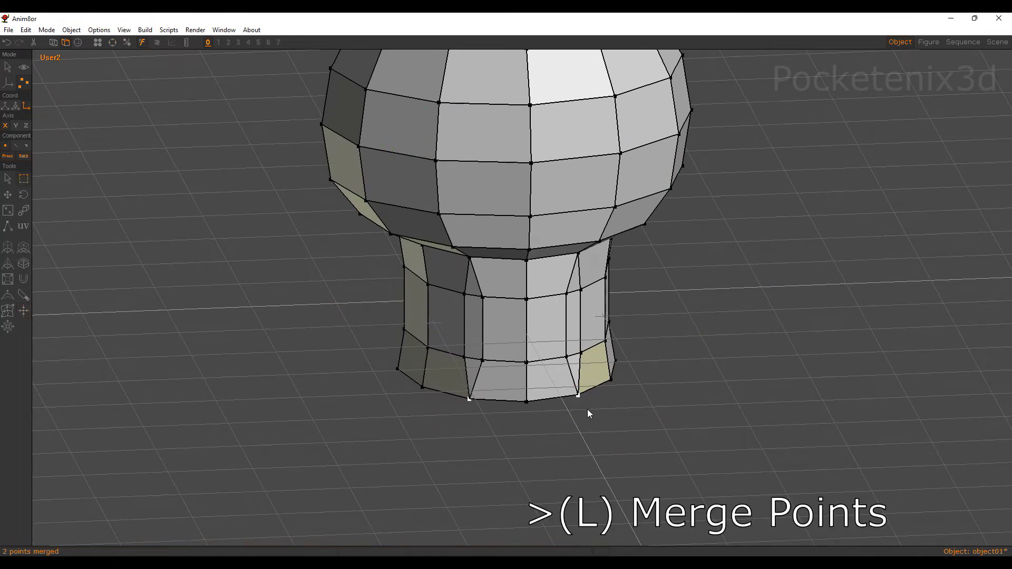
key(shift+l)
key(Return)
key(KP_2)
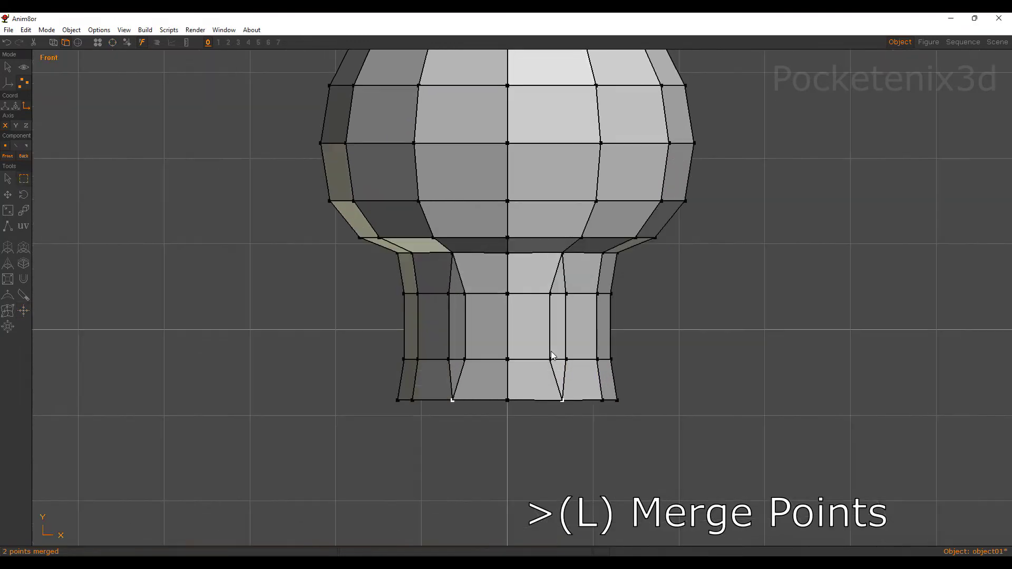
key(ctrl+3)
scroll(589, 327, down, 3)
scroll(580, 309, up, 4)
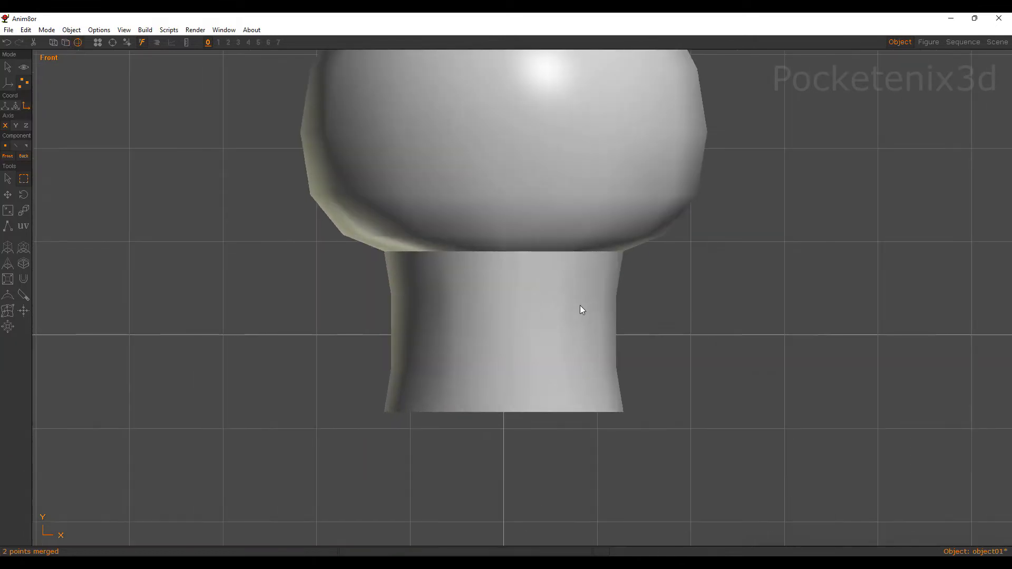
key(f)
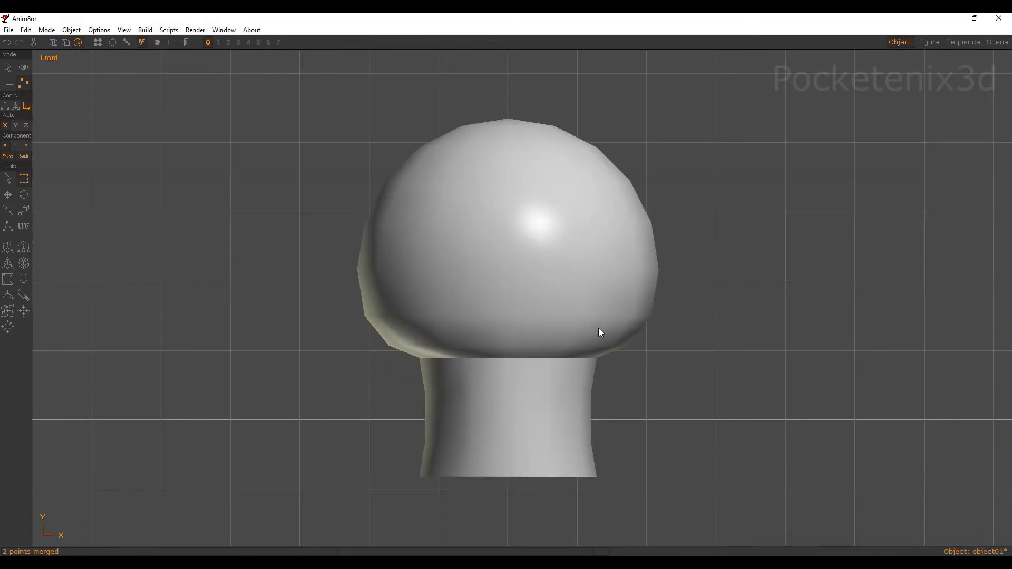
Create a tan material (RGB 254, 213, 138) with ambient 0.6 and specular 0, and apply it to all the neck faces
key(s)
scroll(596, 320, down, 1)
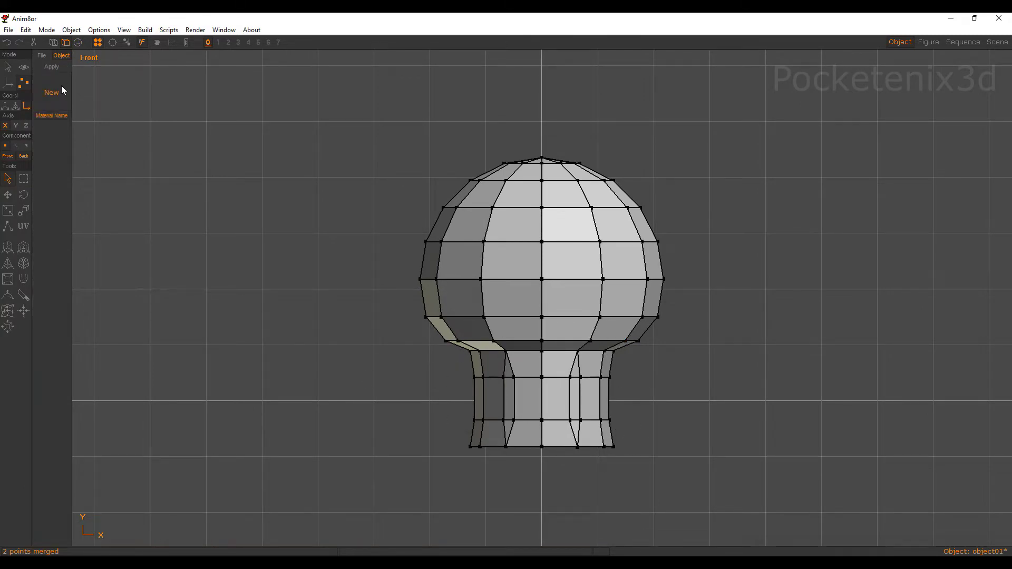
click(61, 90)
click(478, 344)
text(.6)
double_click(480, 260)
text(0)
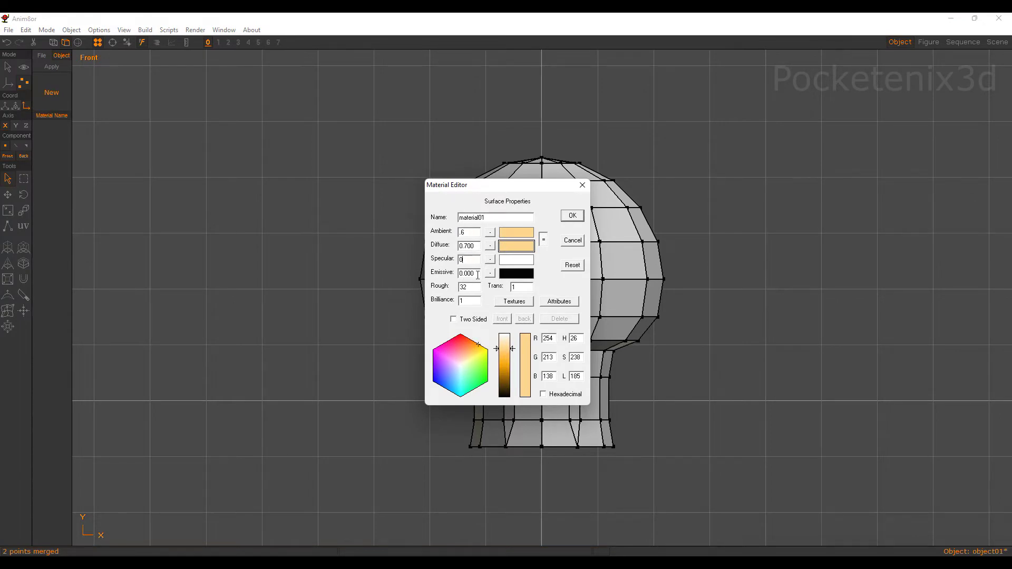
click(573, 216)
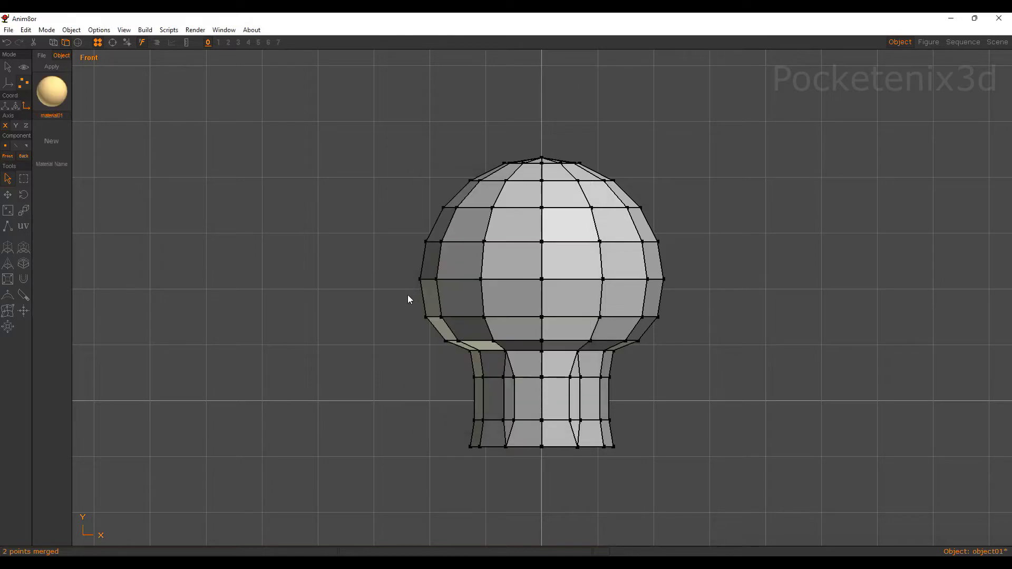
drag(450, 343, 662, 471)
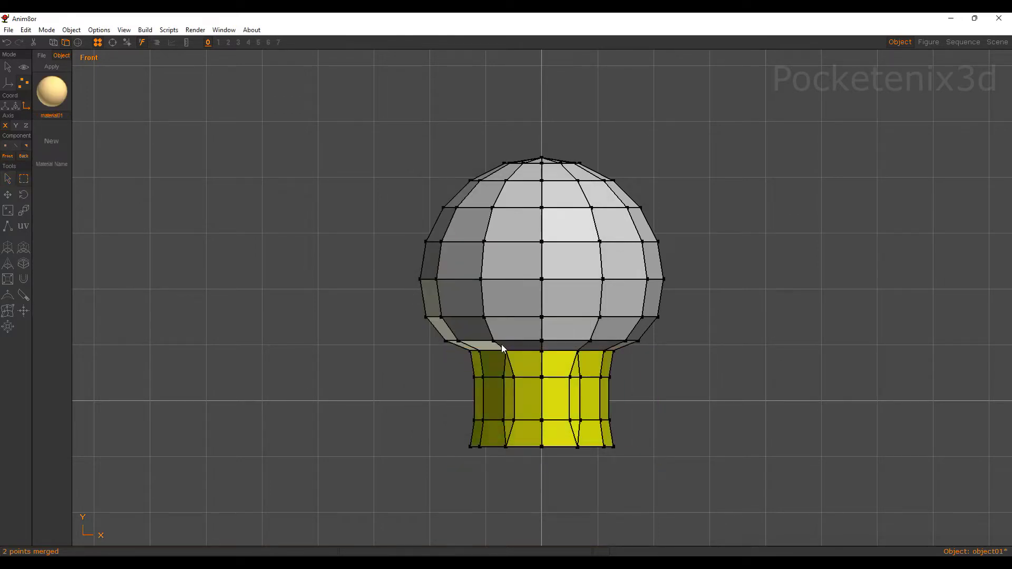
click(57, 66)
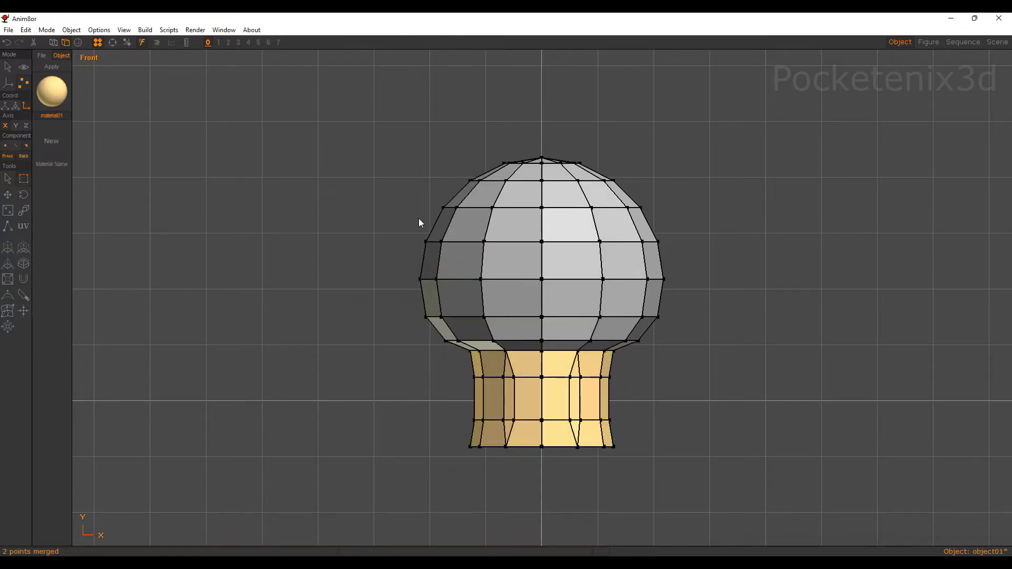
Create a black material with specular 0 and apply it to the two narrow strip faces in the neck's middle band
key(space)
key(space)
scroll(513, 400, up, 3)
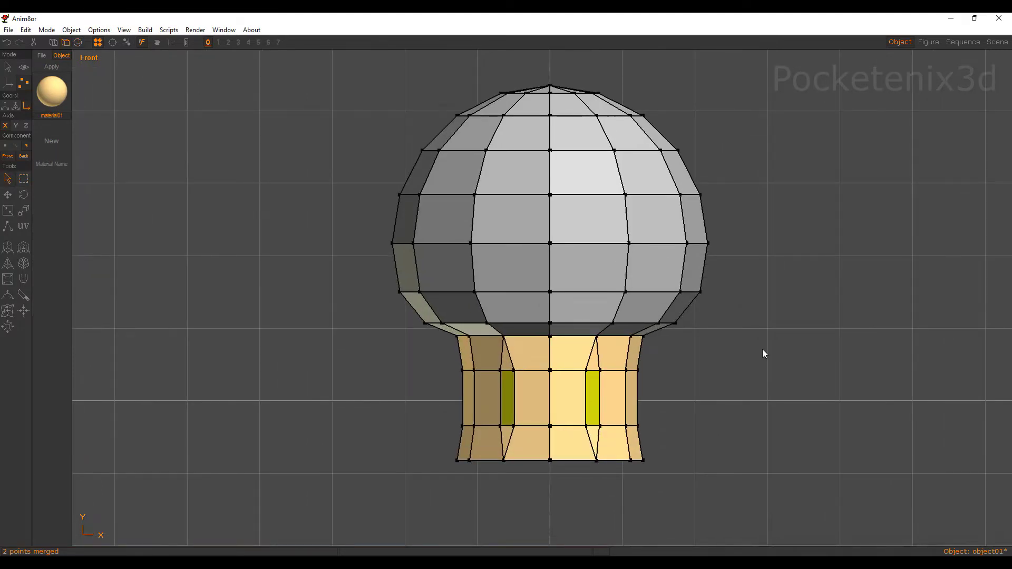
click(59, 141)
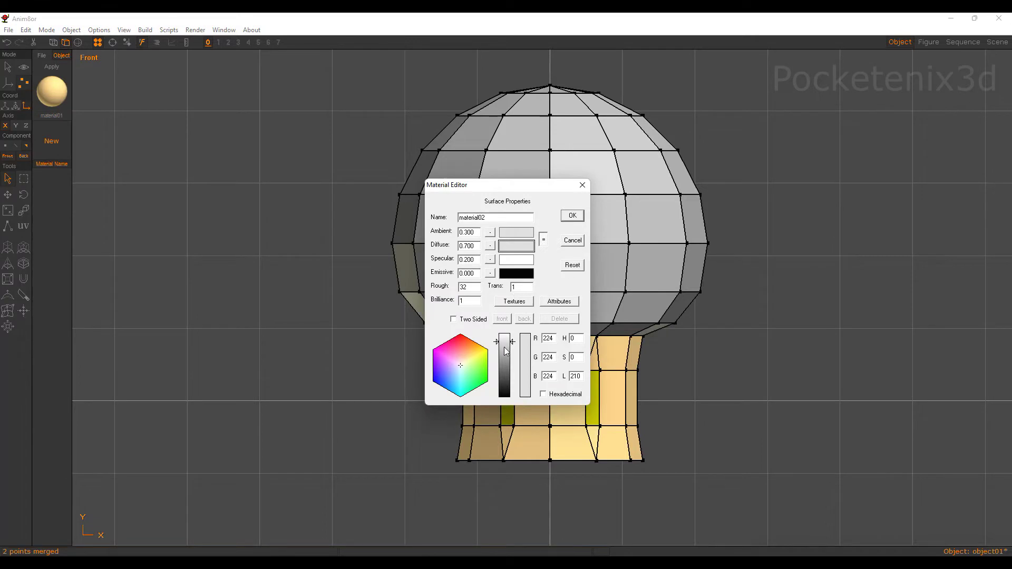
drag(505, 352, 505, 397)
double_click(474, 259)
text(0)
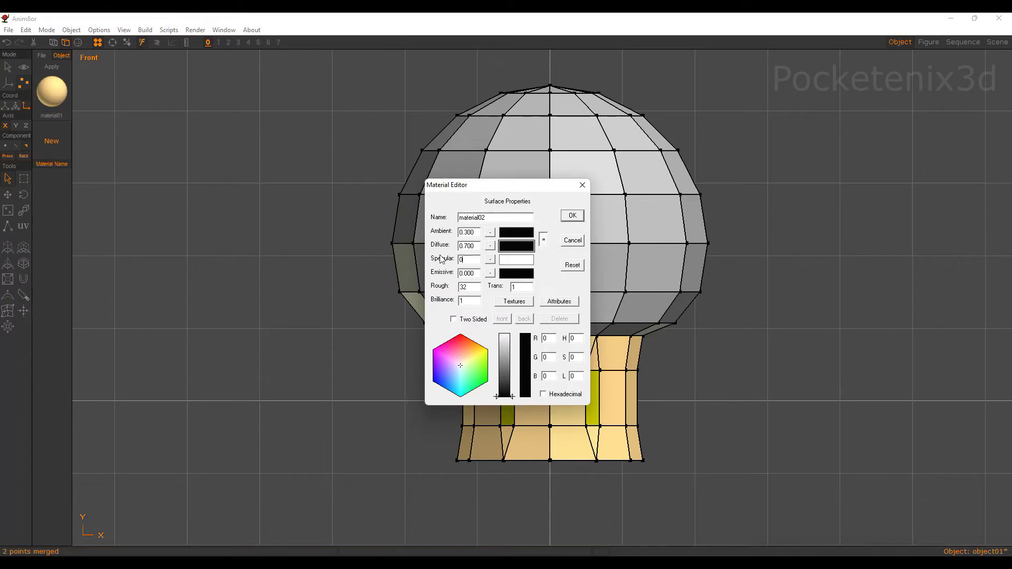
click(572, 216)
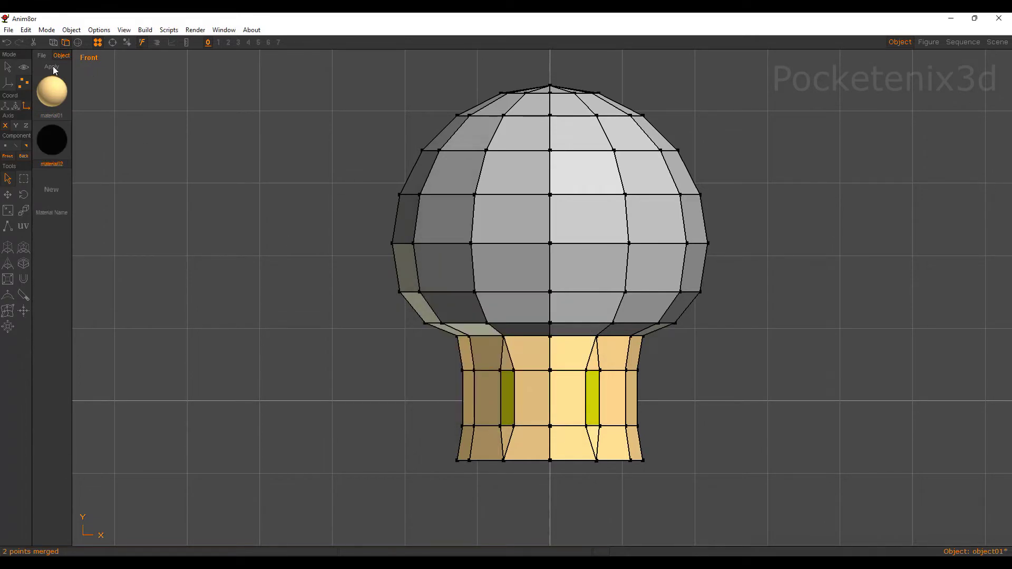
click(223, 185)
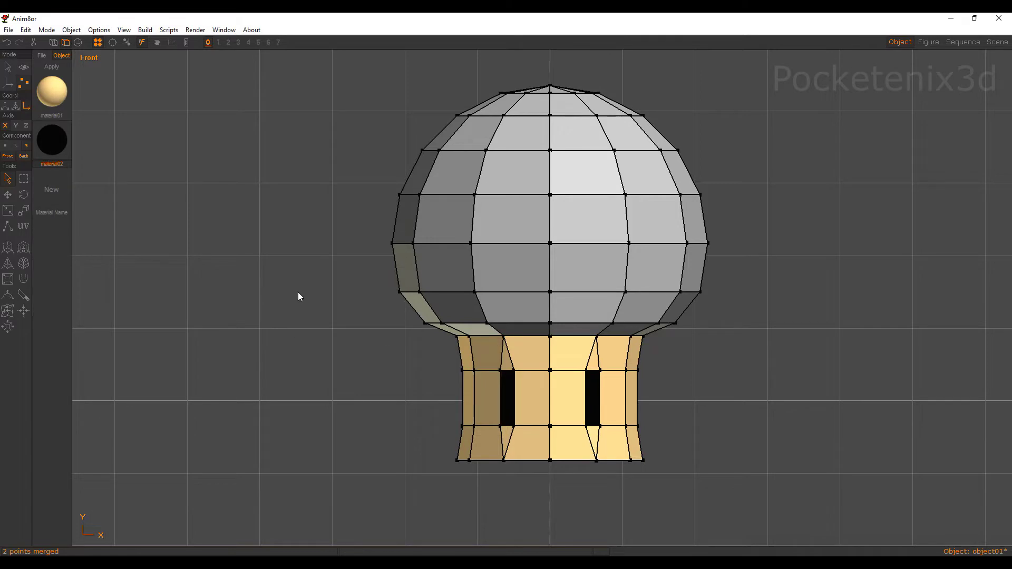
Scale the two black eye strips non-uniformly by about 1.007 along X in the front view
key(ctrl+d)
scroll(523, 327, down, 2)
key(ctrl+r)
drag(609, 324, 584, 347)
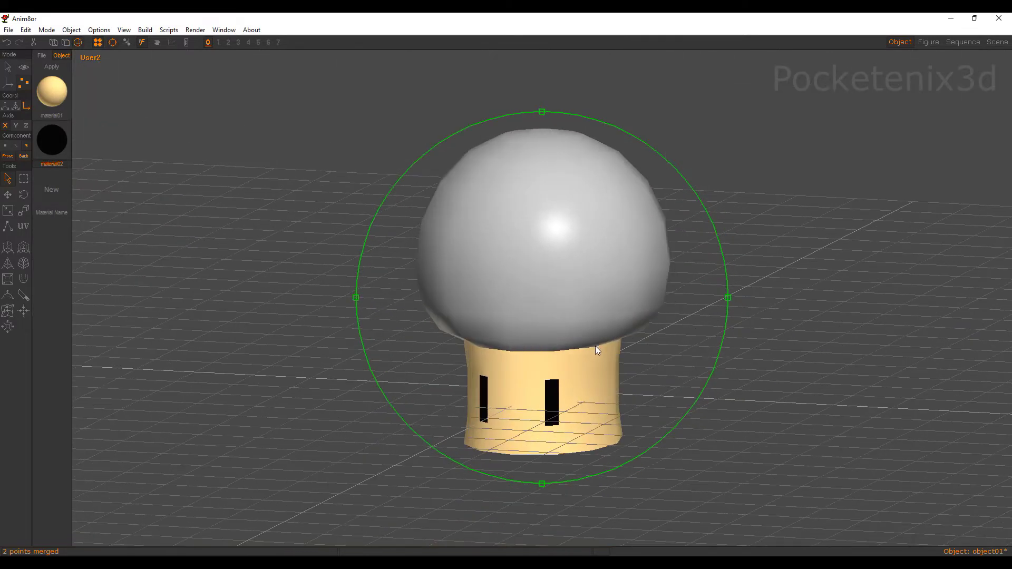
key(f)
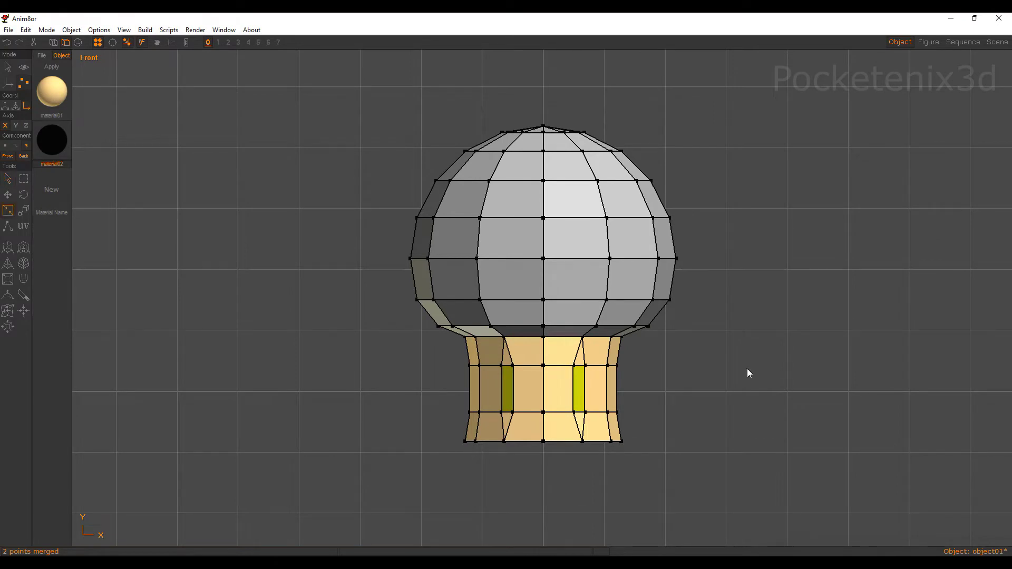
drag(798, 320, 774, 338)
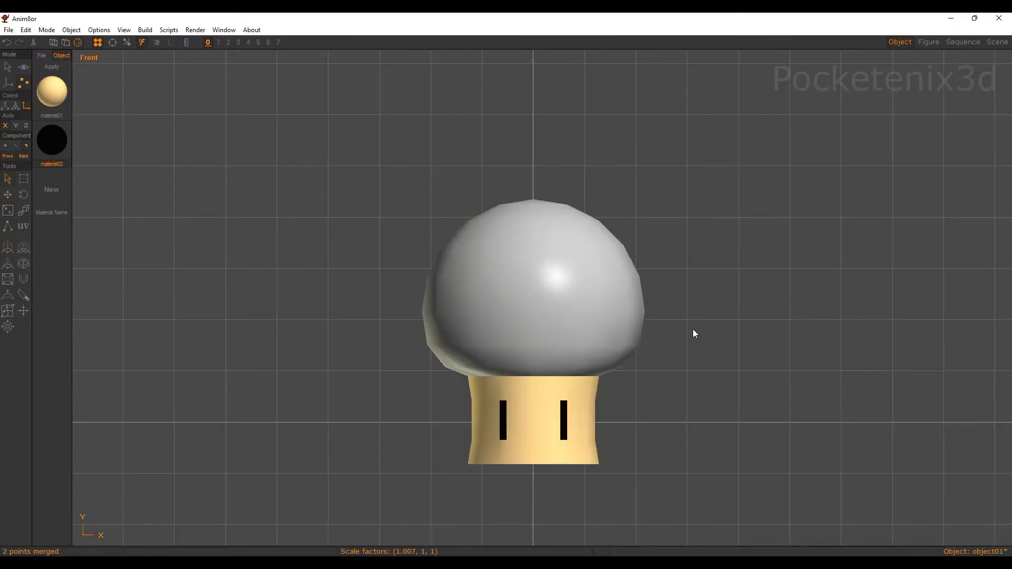
Reduce the whole neck's depth in the right view with a non-uniform scale of about 0.8376
key(6)
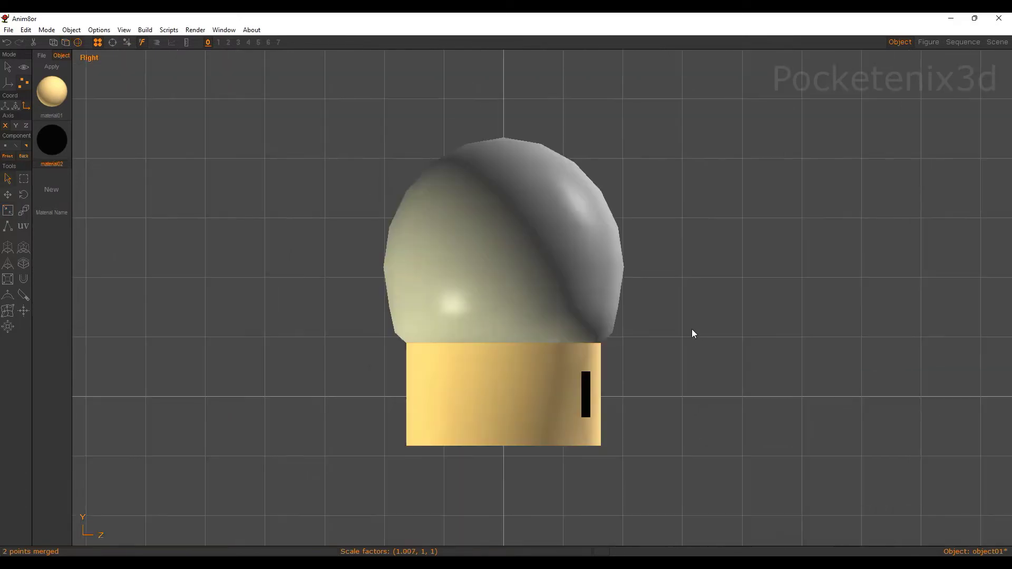
key(ctrl+f)
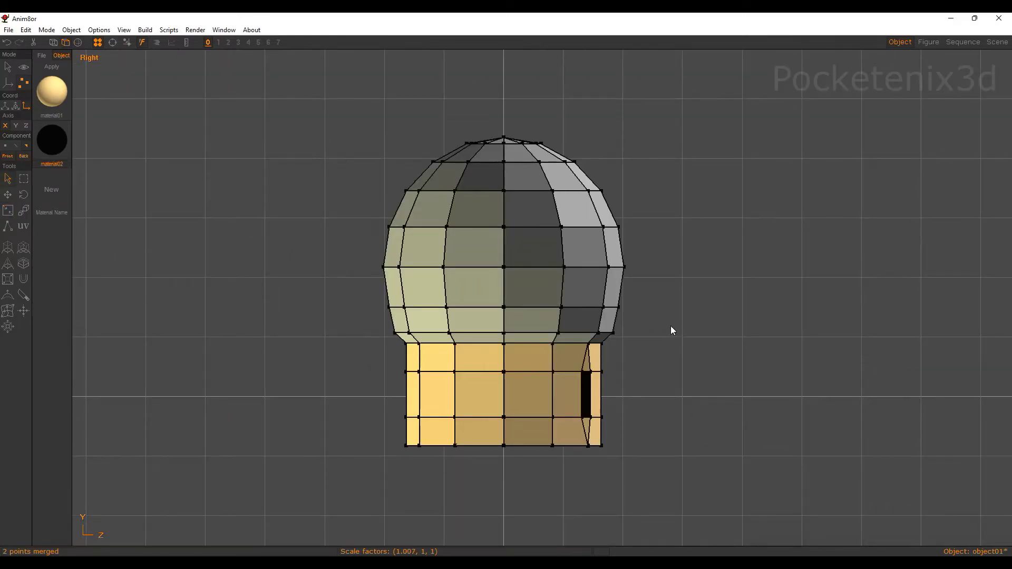
drag(386, 342, 680, 481)
key(n)
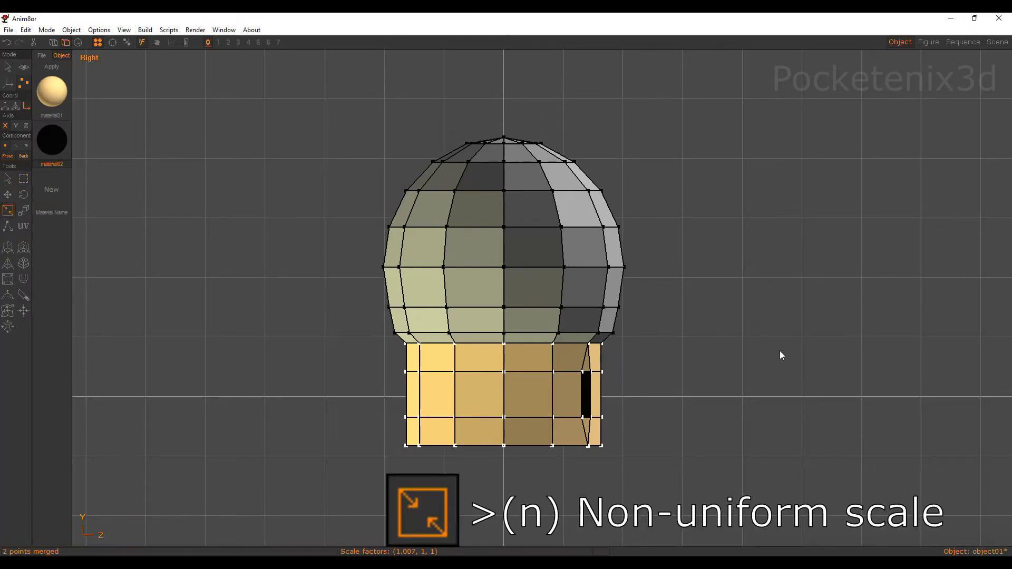
drag(827, 345, 784, 347)
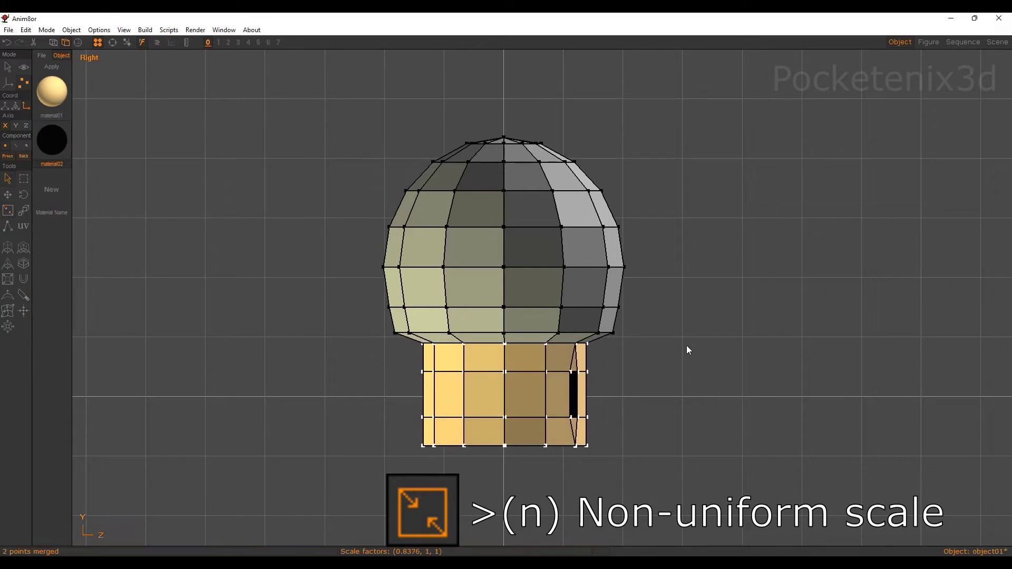
Reduce the depth of the head's lowest edge loop, just above the neck, with a non-uniform scale of about 0.8780
key(a)
key(g)
click(424, 332)
key(l)
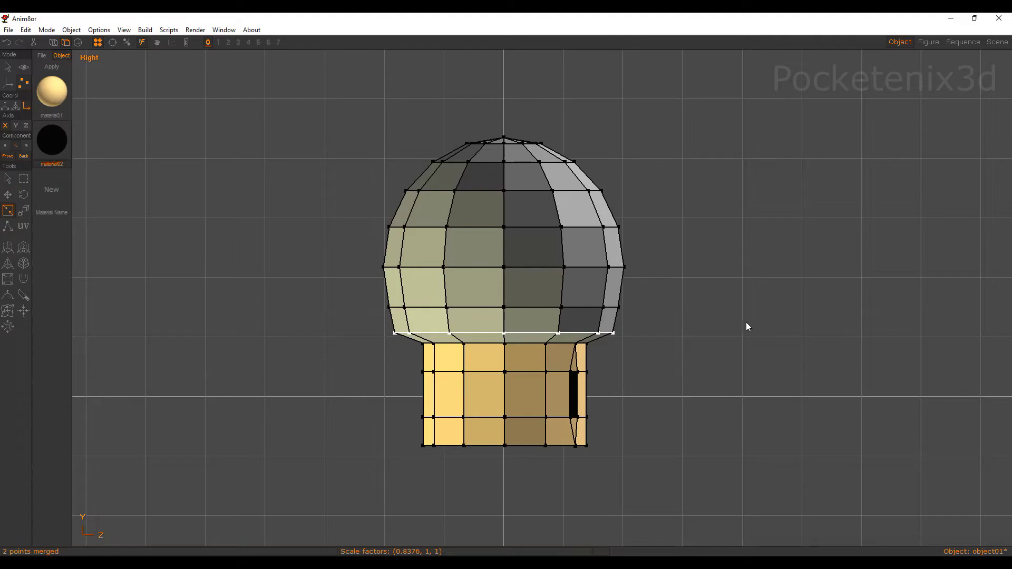
drag(784, 303, 750, 303)
scroll(670, 276, down, 2)
key(ctrl+r)
drag(623, 280, 400, 282)
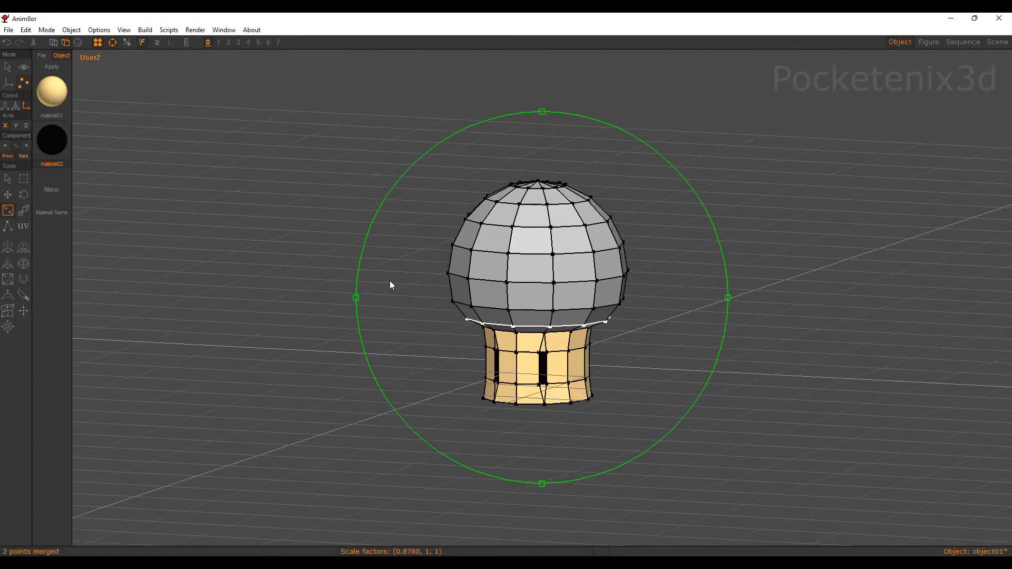
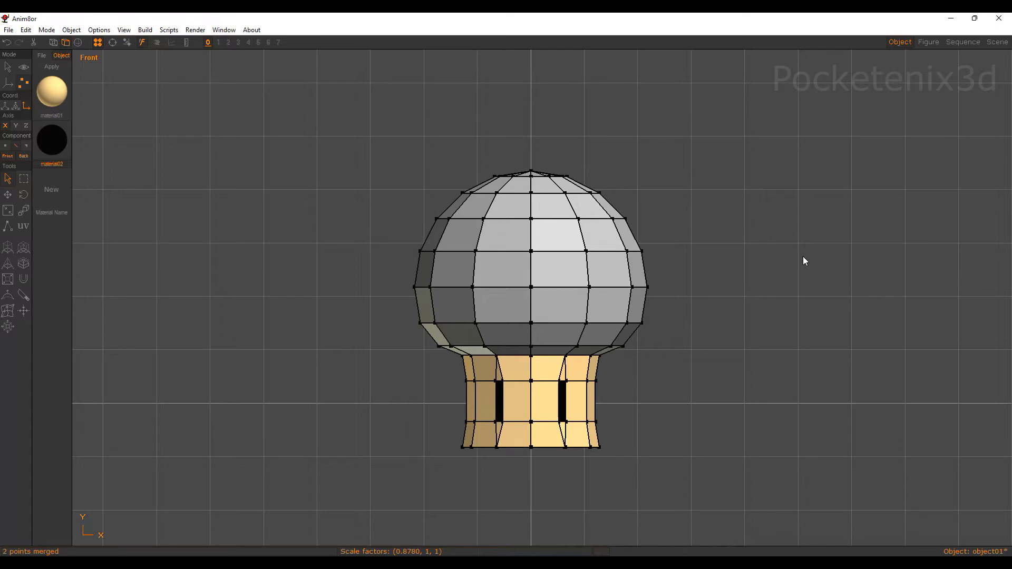
Leave point editing of the mushroom and create a new empty object with the default properties, hiding the materials palette
key(o)
click(71, 30)
click(97, 43)
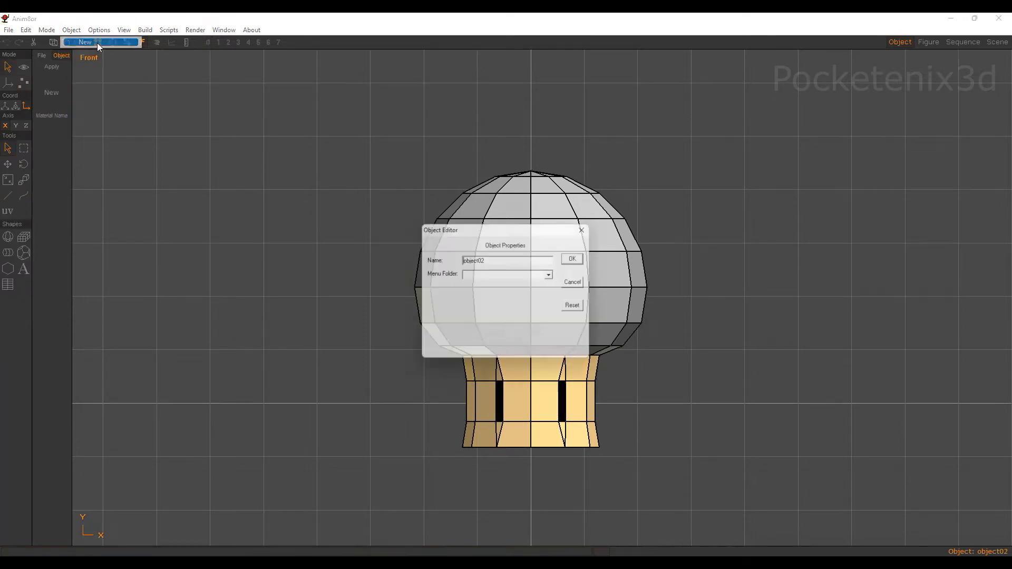
click(577, 258)
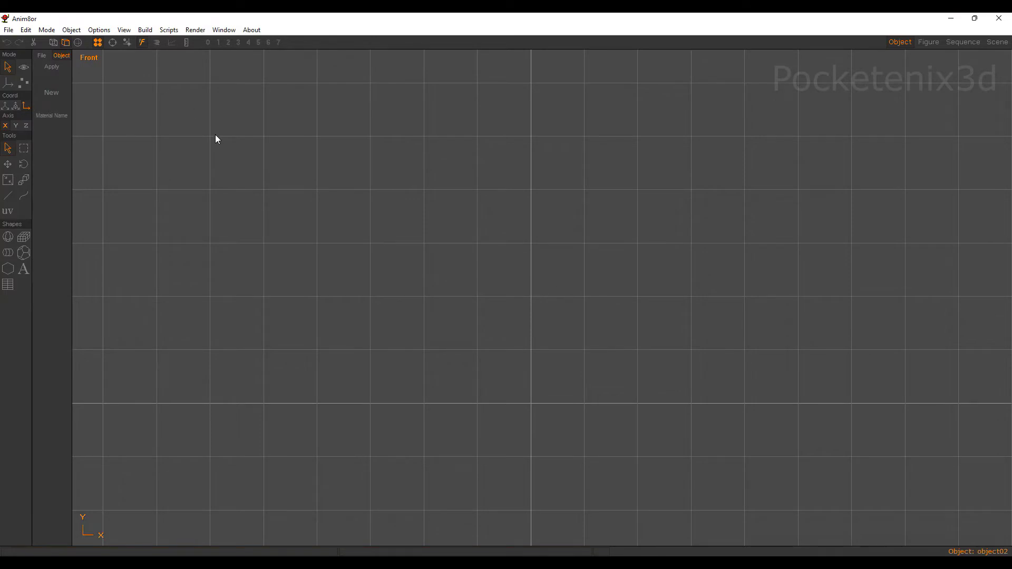
click(97, 42)
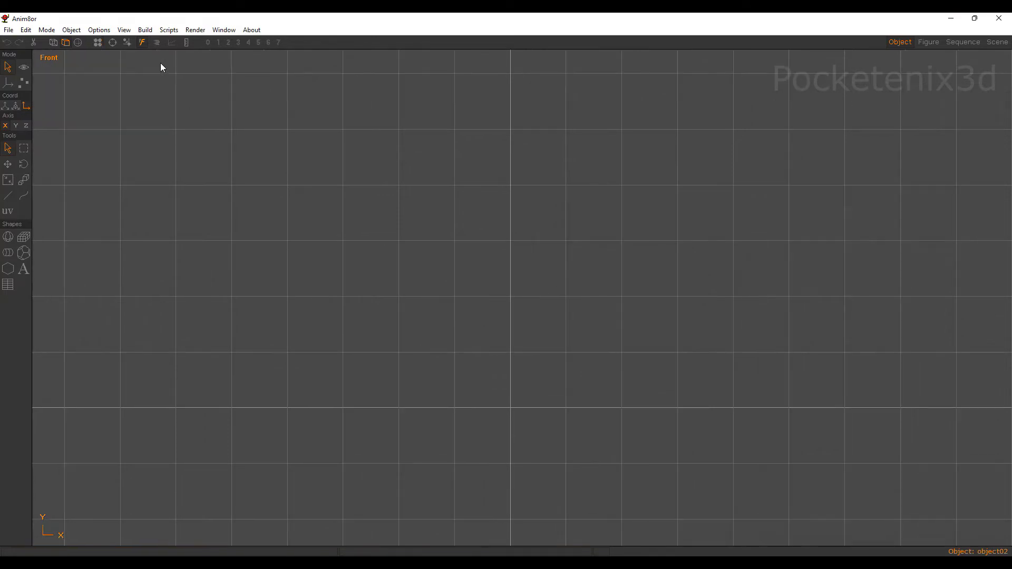
Draw a 12-sided N-Gon near the origin in the front view
click(142, 31)
mouse_move(219, 153)
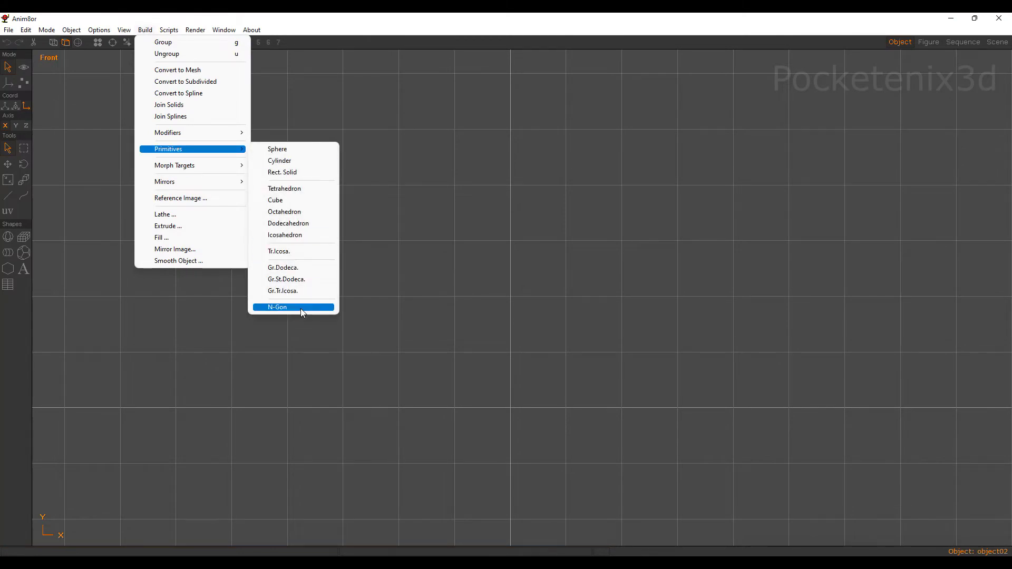
click(301, 308)
text(12)
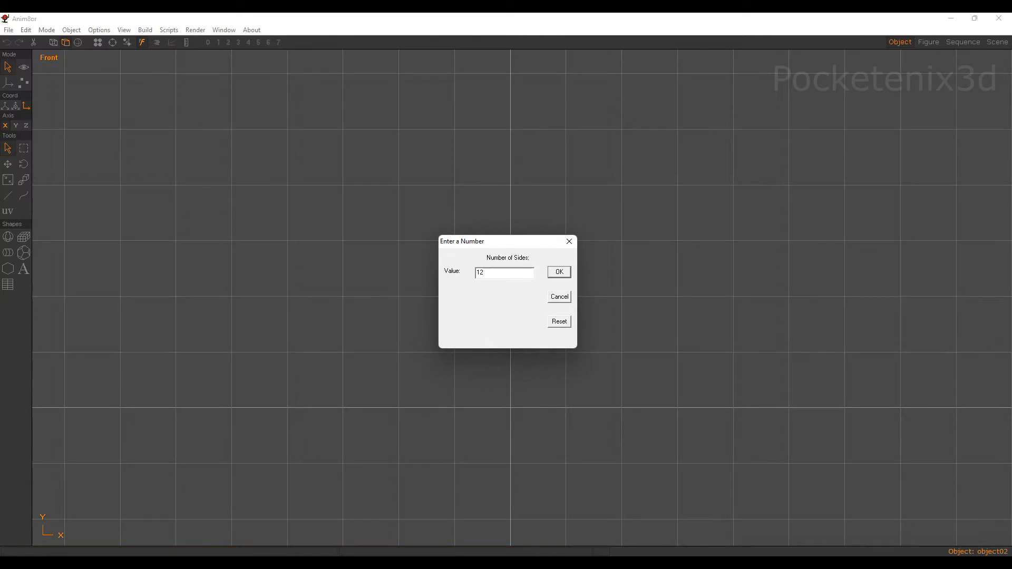
key(Return)
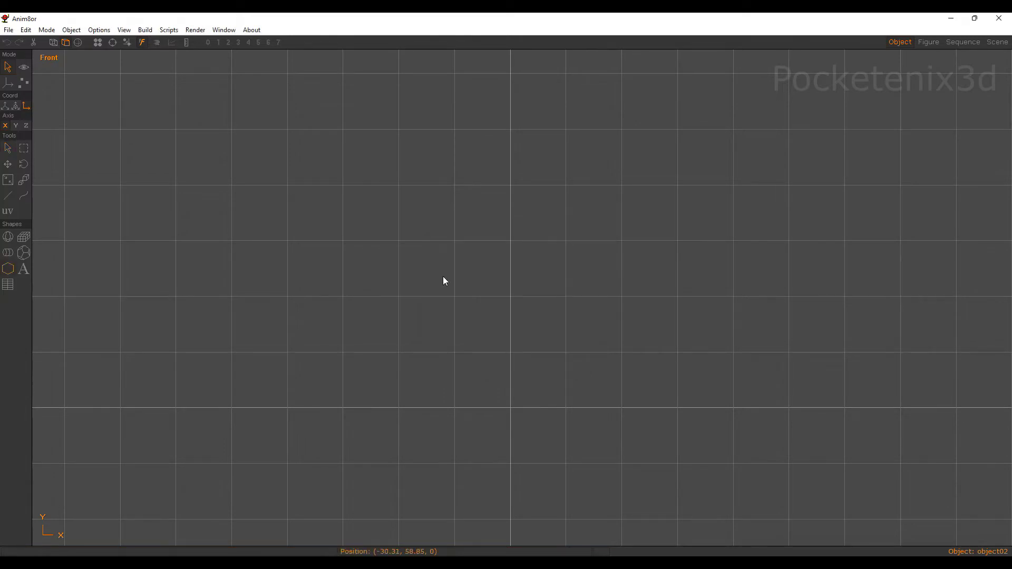
drag(480, 347, 406, 273)
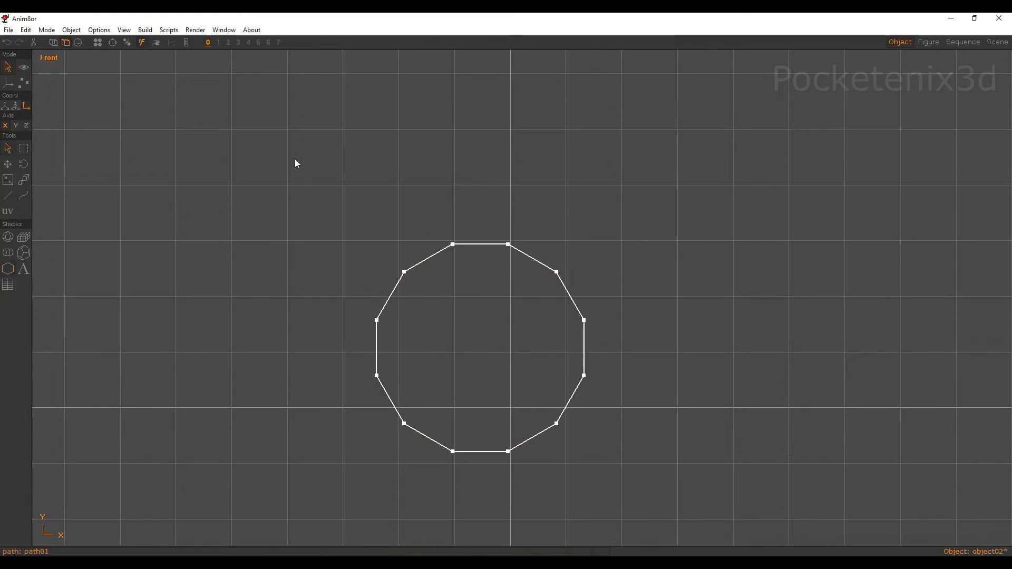
Fill the polygon to make a flat disc and smooth it with tension 0
click(145, 30)
click(191, 238)
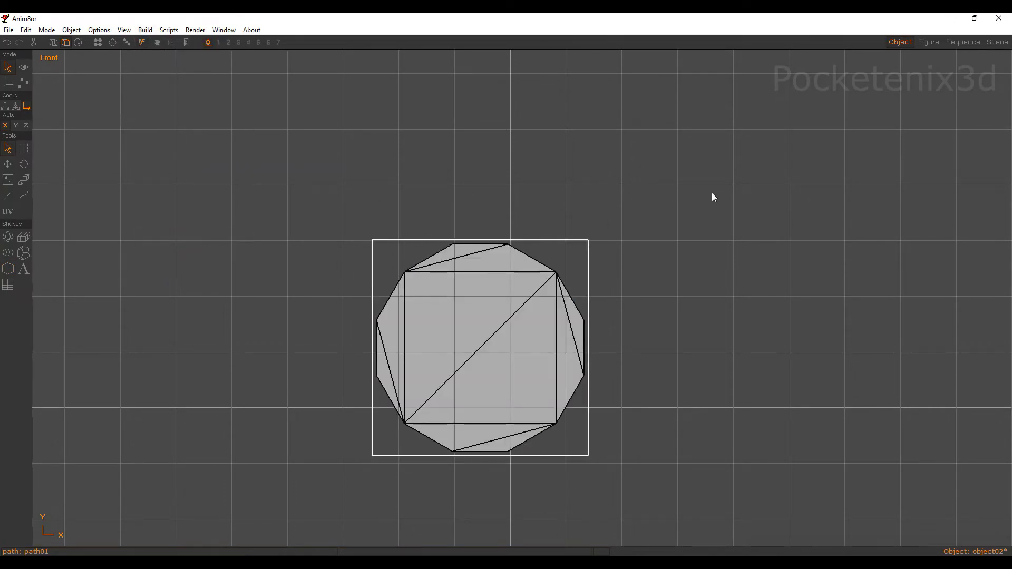
click(150, 31)
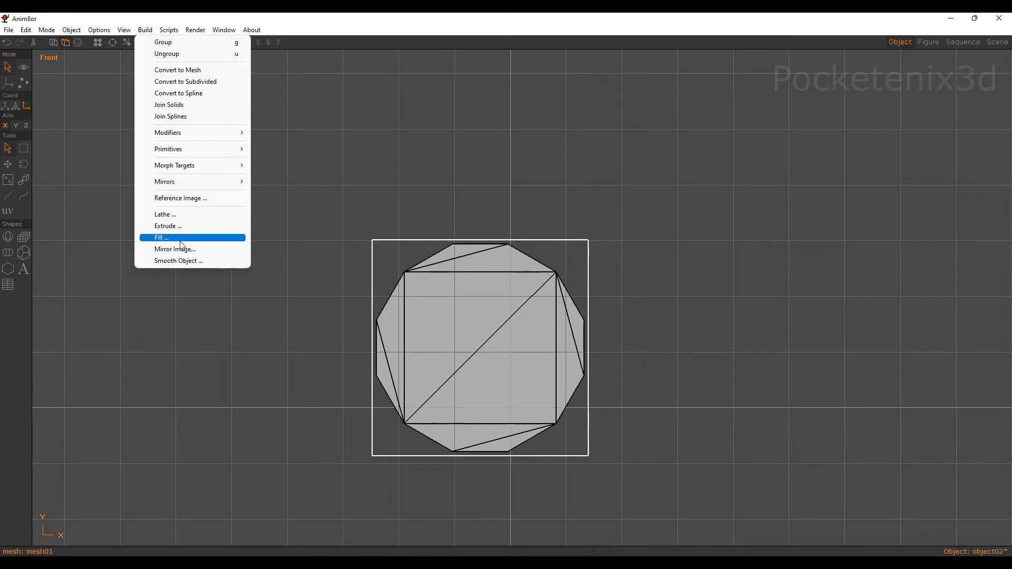
click(187, 260)
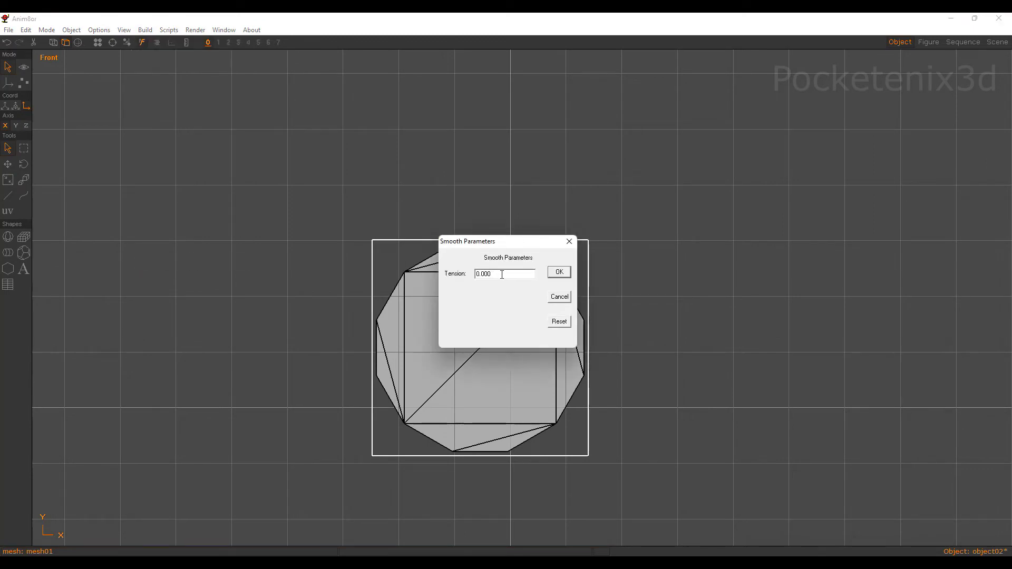
click(559, 273)
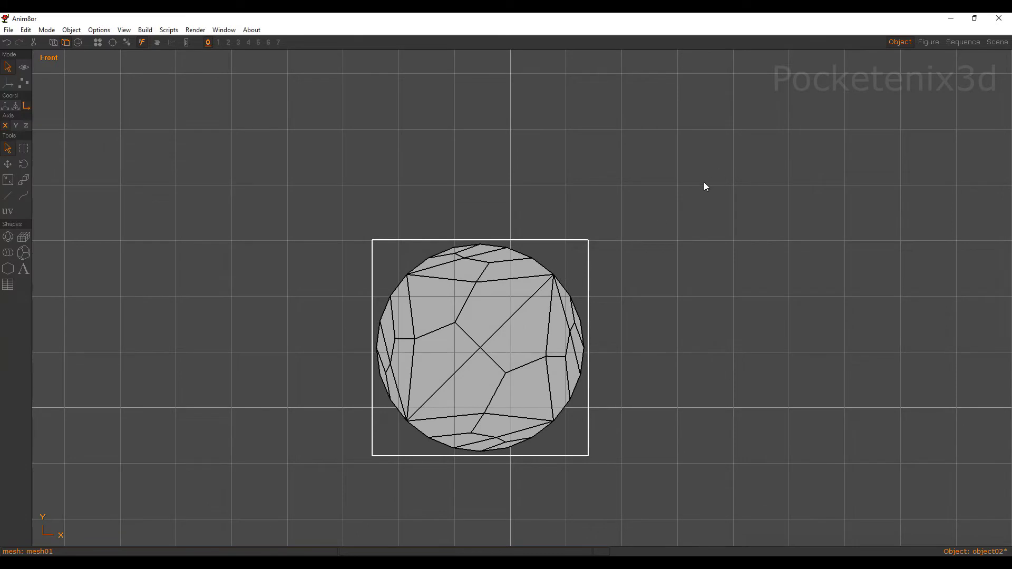
Show the disc in smooth shading, then create a white material with an adjusted ambient value and apply it to the disc
key(ctrl+3)
scroll(704, 182, down, 2)
key(ctrl+m)
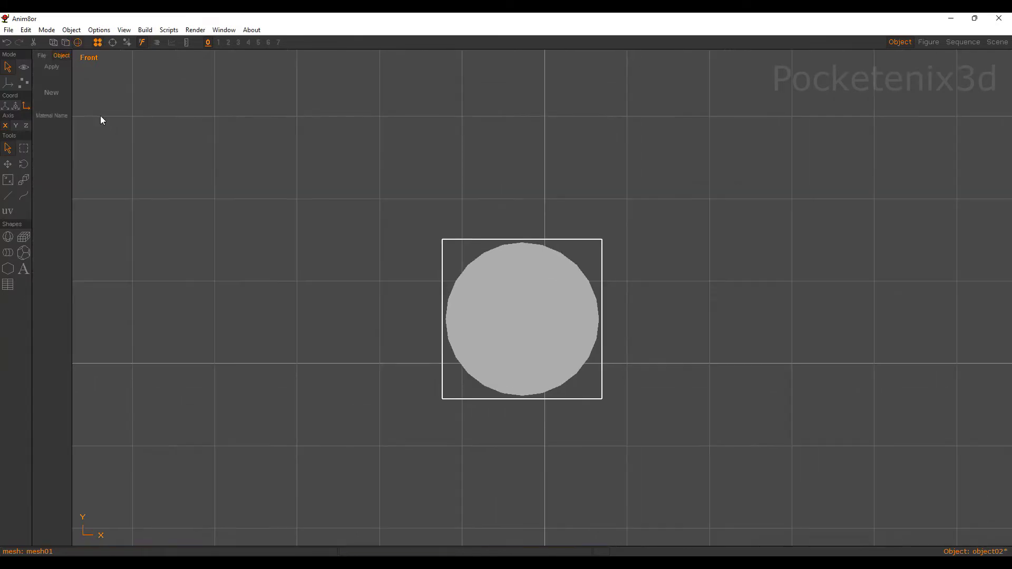
click(52, 94)
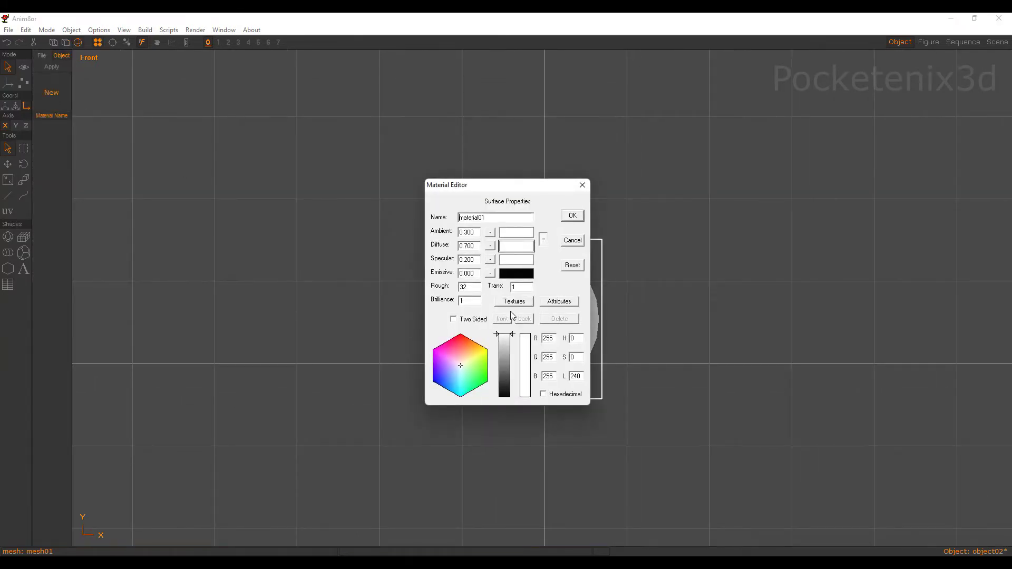
drag(477, 231, 406, 226)
key(Return)
click(59, 87)
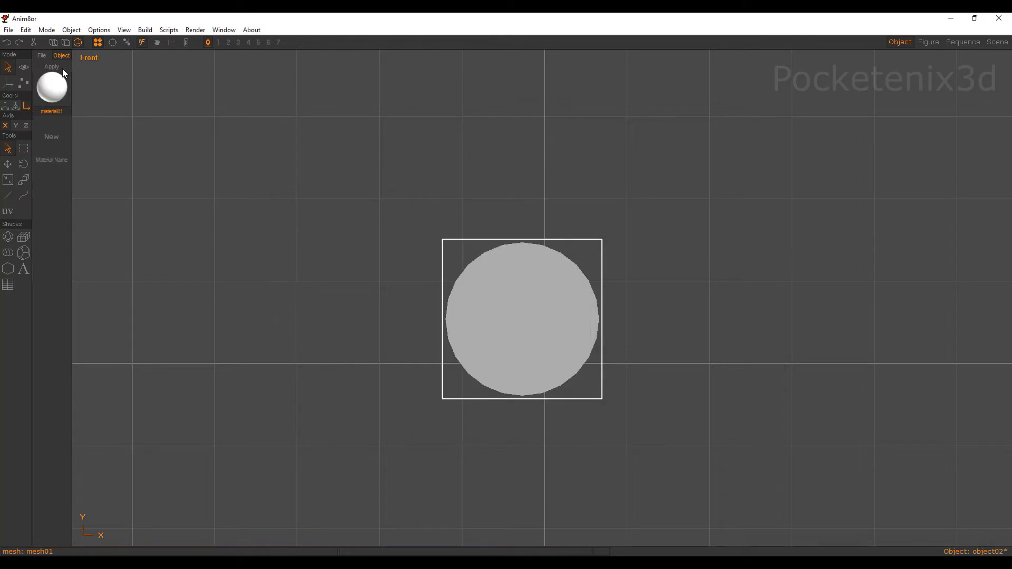
click(63, 66)
click(355, 214)
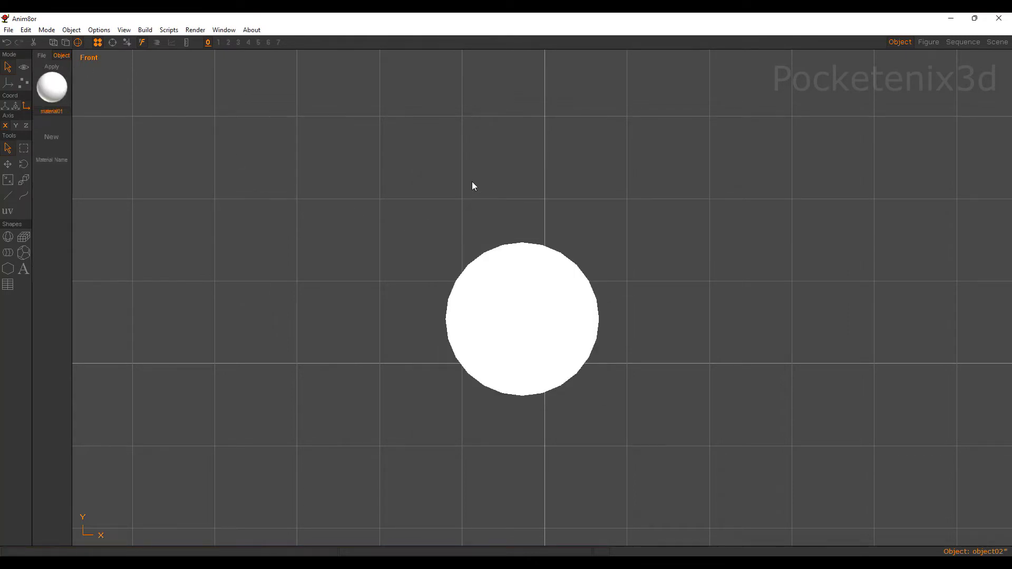
Duplicate the white disc and place the copy above and well to the left of the original
click(531, 254)
ctrl+middle_drag(531, 283, 524, 285)
scroll(534, 274, down, 2)
key(ctrl+c)
key(ctrl+v)
click(15, 125)
drag(514, 217, 522, 73)
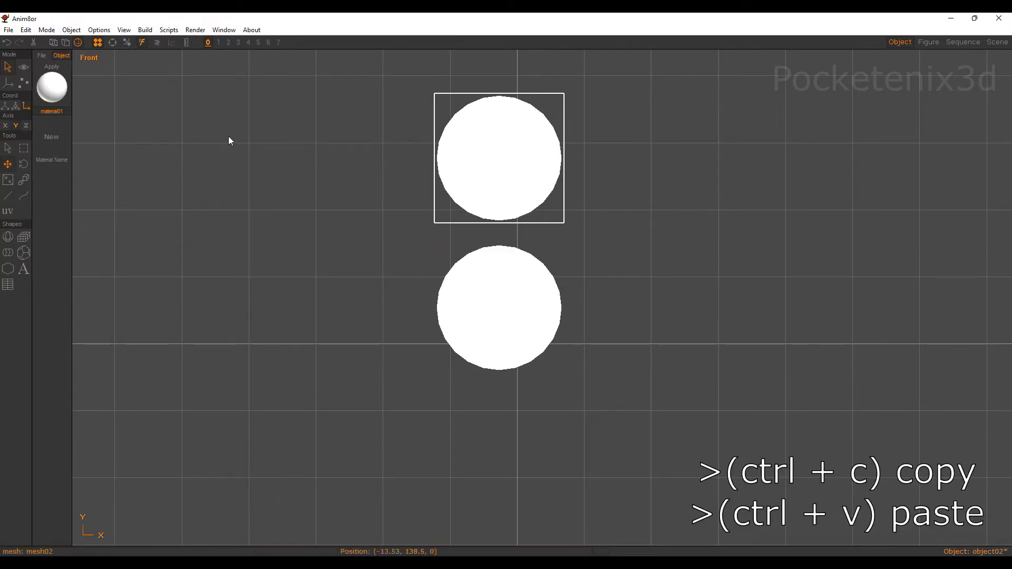
click(5, 125)
drag(337, 185, 171, 209)
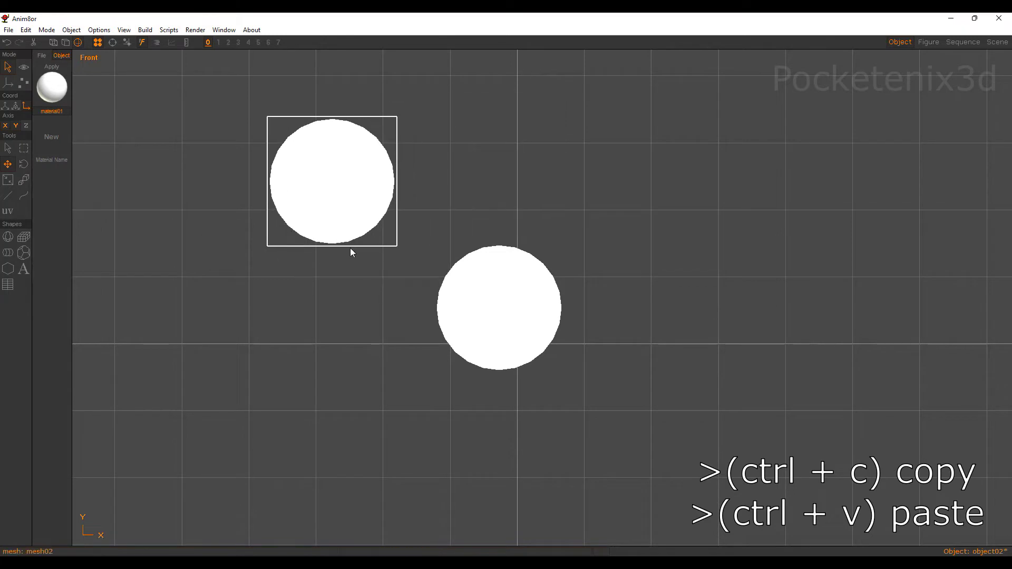
drag(353, 252, 264, 228)
Paste five more copies of the disc and spread them around the original
key(ctrl+v)
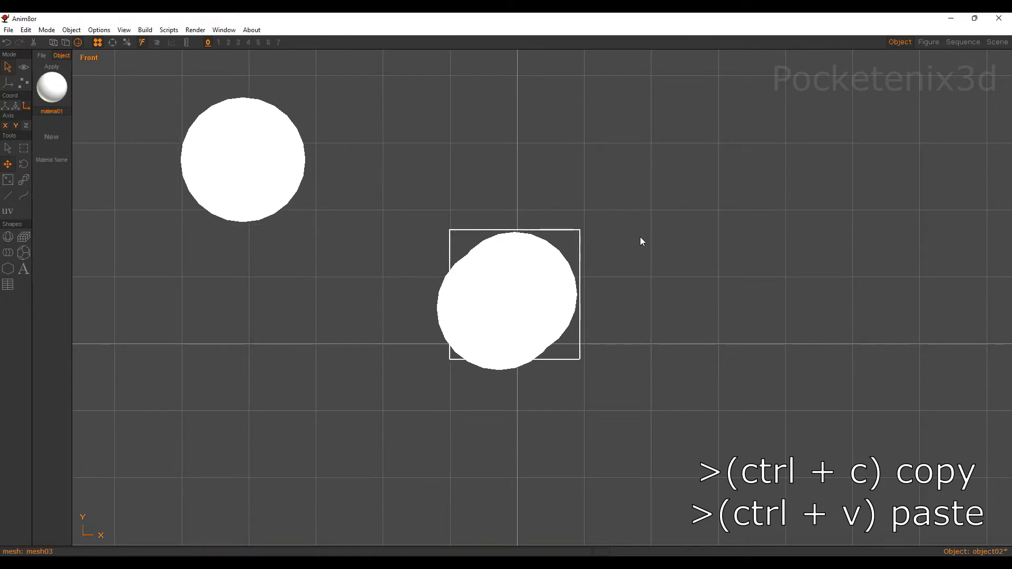
drag(641, 241, 911, 111)
key(ctrl+v)
drag(840, 264, 680, 232)
key(ctrl+v)
drag(620, 300, 368, 404)
key(ctrl+v)
key(ctrl+v)
drag(512, 221, 648, 369)
scroll(614, 285, down, 2)
Paste seven more copies of the disc and scatter them along the outer edges of the spot pattern and above its centre
key(ctrl+v)
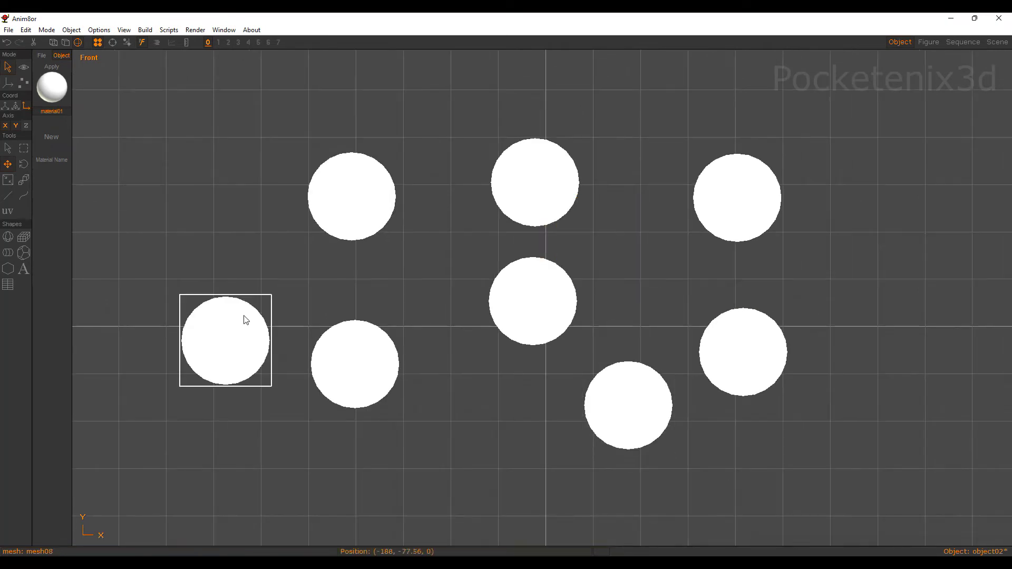
drag(244, 320, 235, 97)
key(ctrl+v)
drag(613, 230, 907, 108)
key(ctrl+v)
drag(626, 182, 459, 450)
key(ctrl+v)
drag(674, 218, 248, 295)
key(ctrl+v)
drag(633, 213, 179, 491)
key(ctrl+v)
key(ctrl+v)
drag(536, 213, 543, 158)
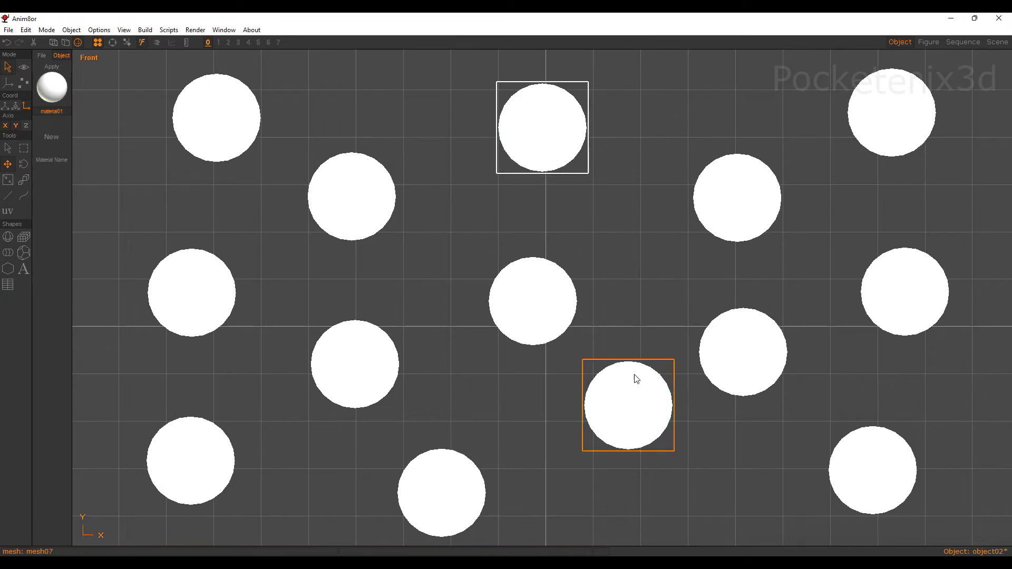
Shift the lower-middle disc slightly down and left and the central disc slightly up and left, then fit the pattern in view
drag(635, 375, 605, 397)
drag(553, 309, 534, 276)
key(a)
click(433, 98)
key(f)
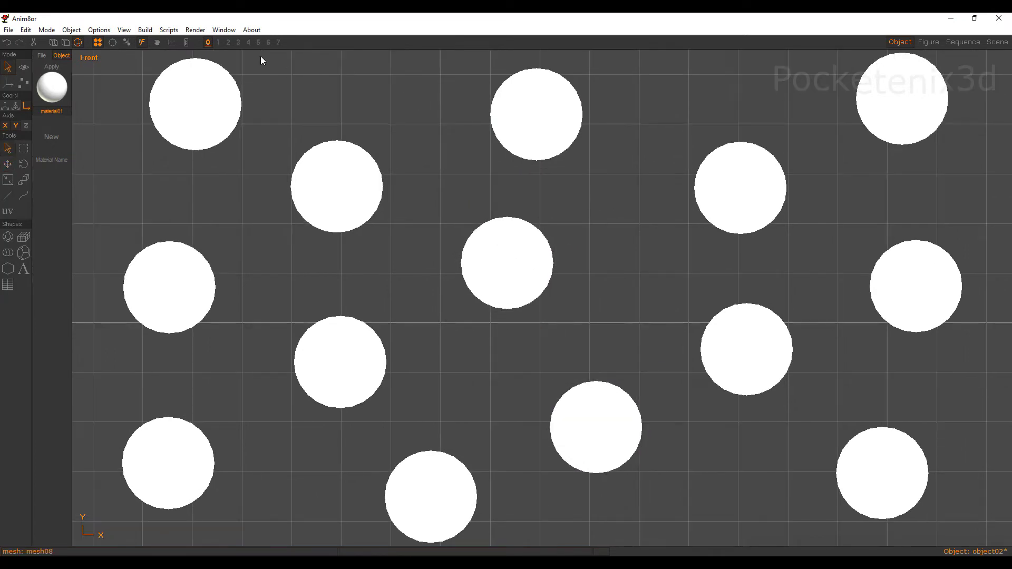
Render a preview image of the white spots on a red background
click(195, 29)
click(211, 40)
click(545, 298)
click(483, 279)
click(599, 285)
click(580, 273)
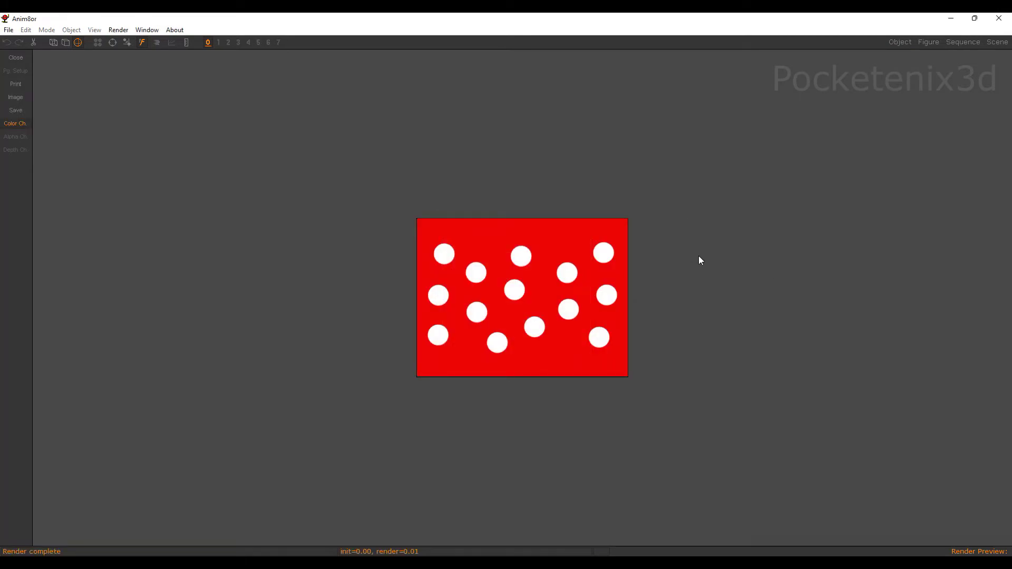
Save the rendered image to the Desktop in BMP format under the name spotz
key(ctrl+s)
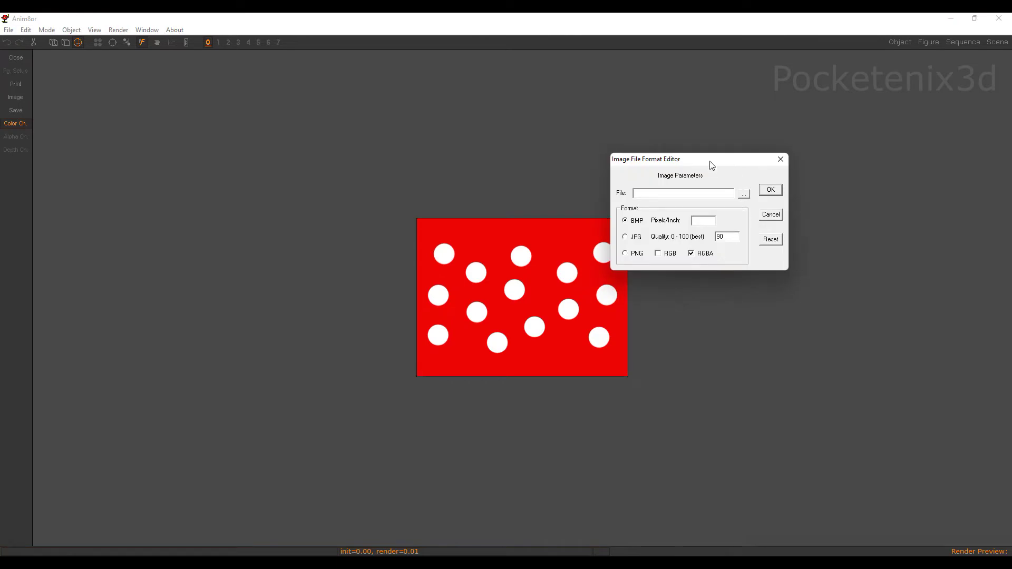
click(743, 194)
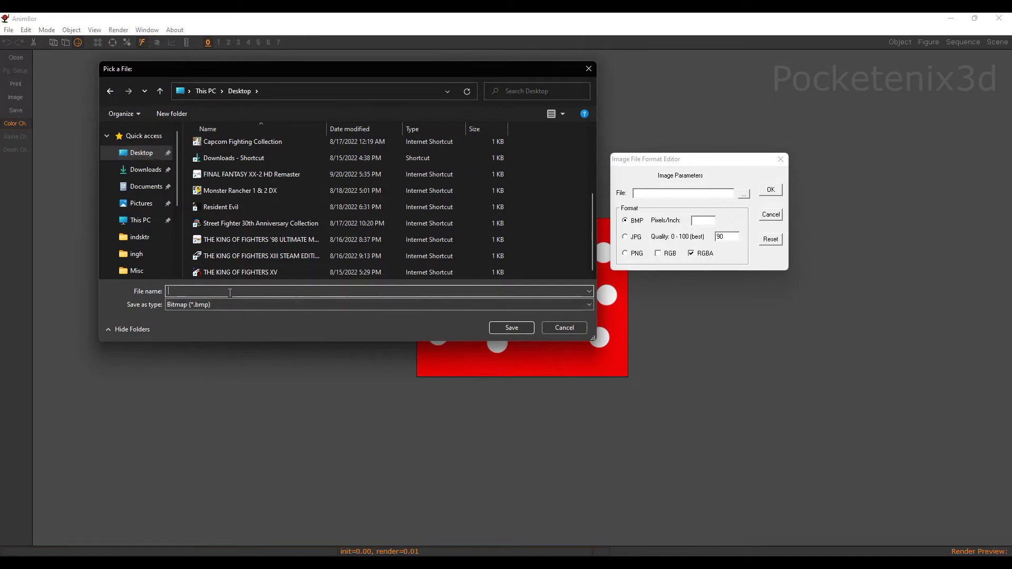
text(spotz)
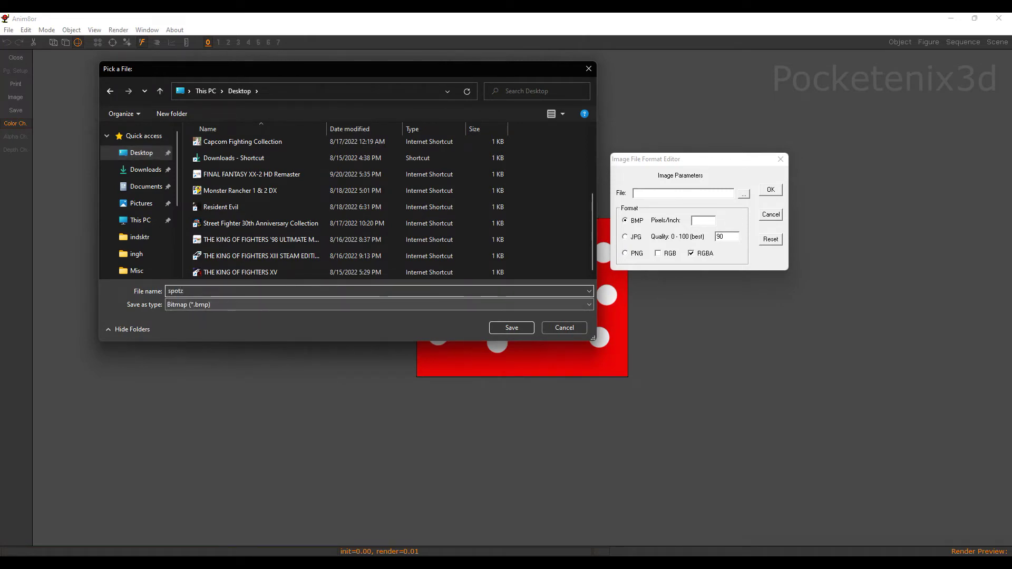
click(490, 330)
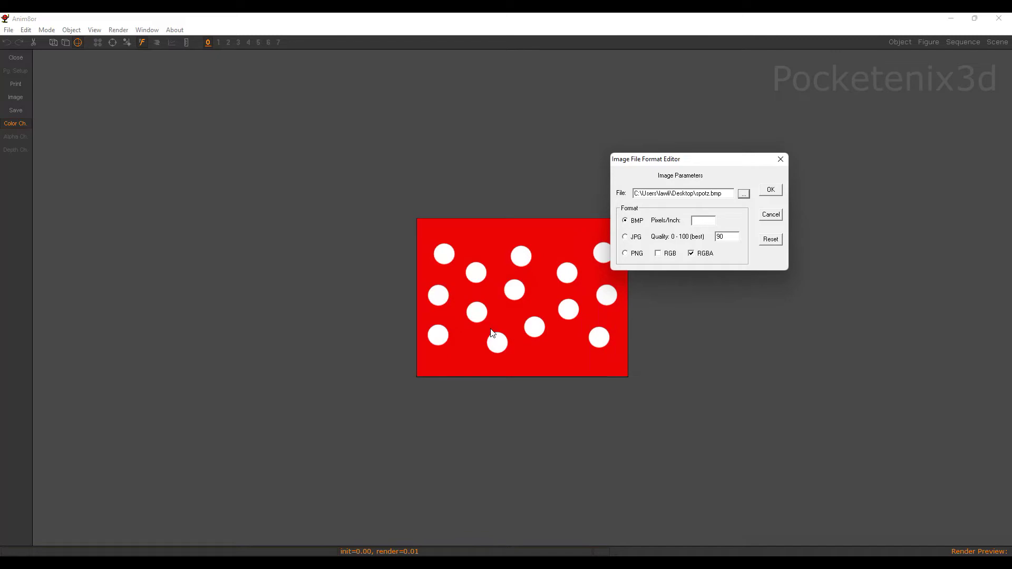
click(771, 191)
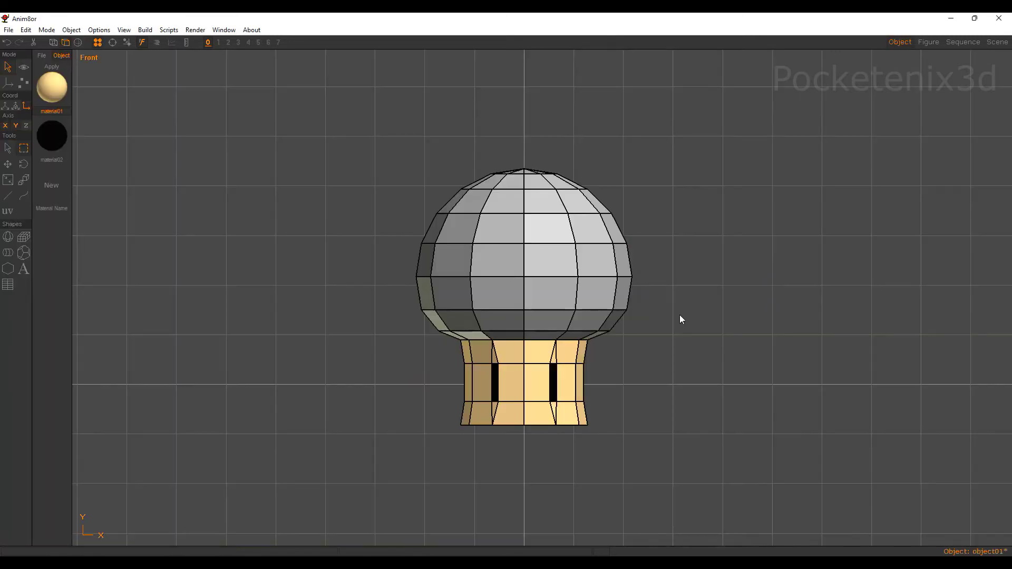
Select all faces of the mushroom's cap and create a new material with the spotz image from the Desktop as its diffuse texture
key(Tab)
drag(385, 141, 681, 348)
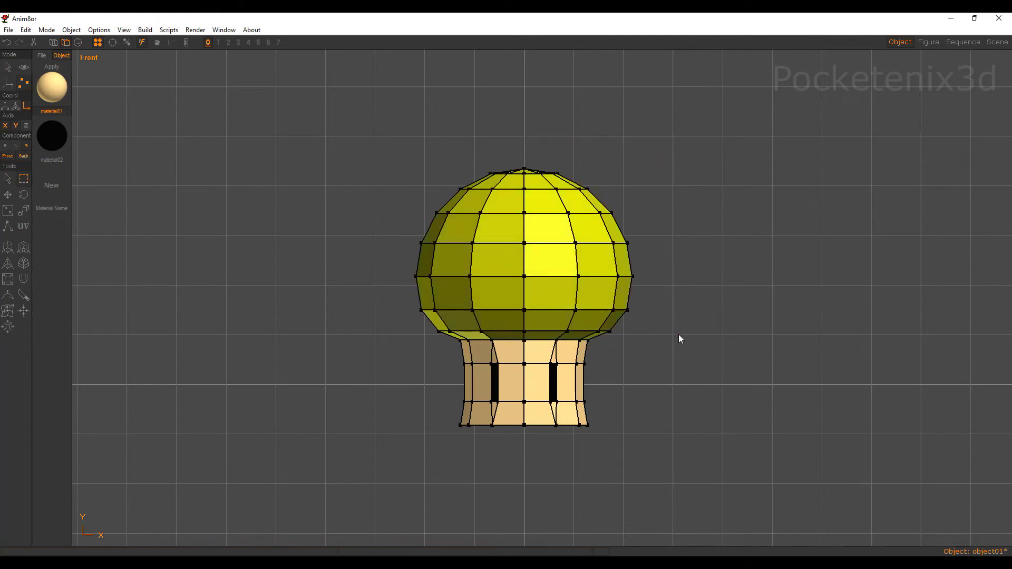
click(53, 185)
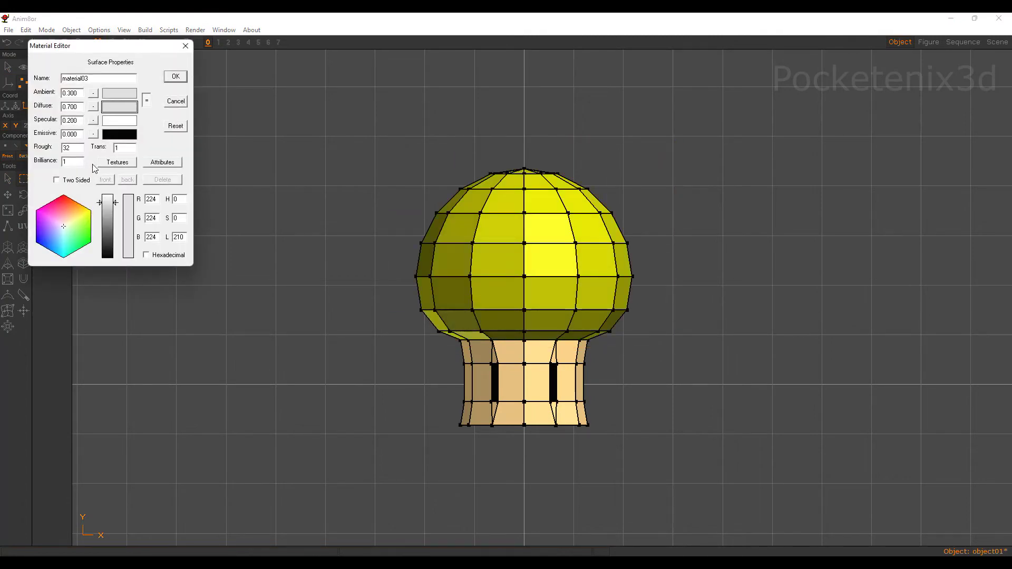
click(95, 108)
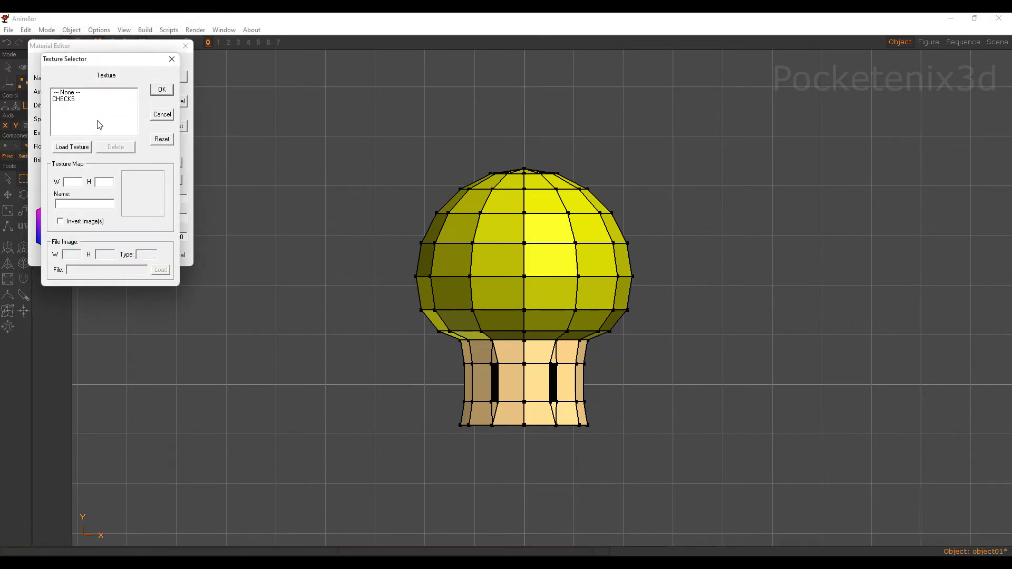
click(72, 146)
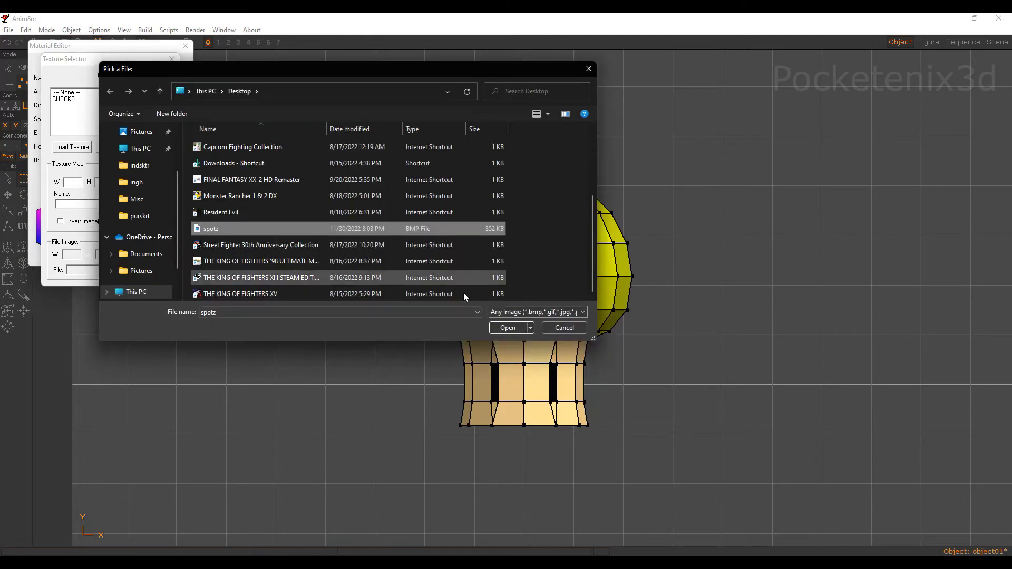
click(500, 327)
click(71, 107)
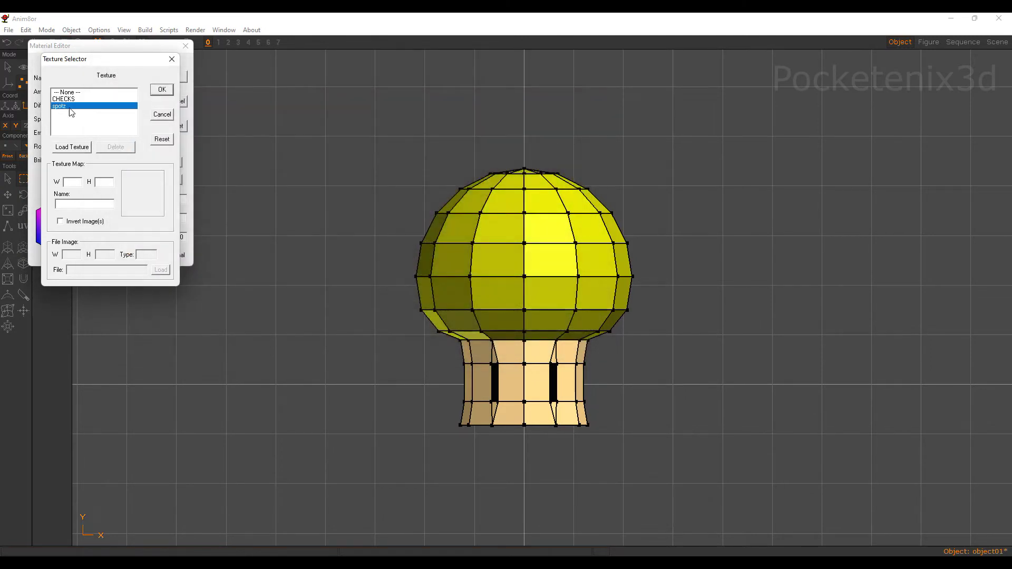
click(158, 92)
Set the spotted material's ambient to .5 and specular to 0, and apply it to the selected cap faces
key(Tab)
text(.5)
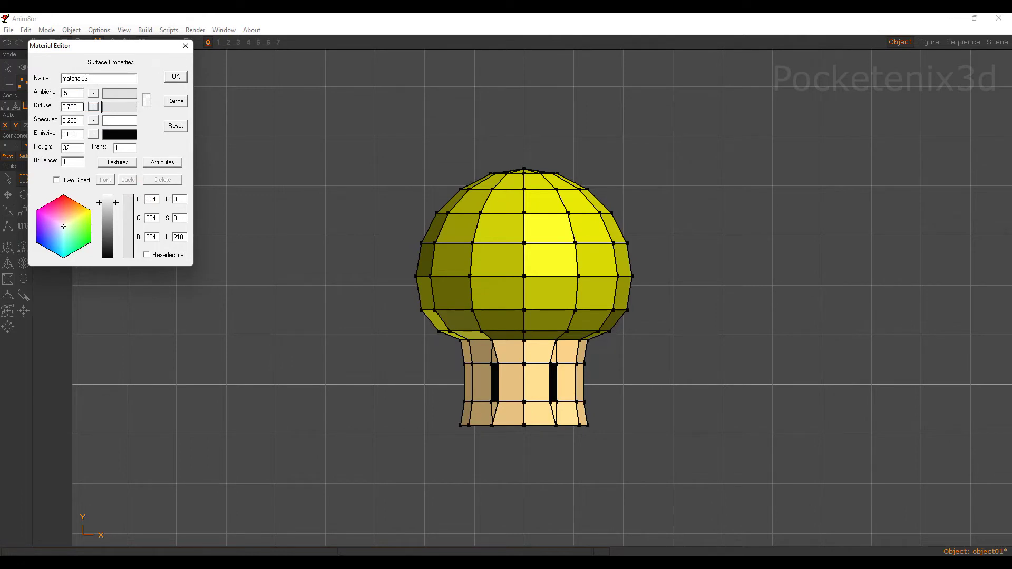
drag(81, 120, 52, 120)
text(0)
click(176, 77)
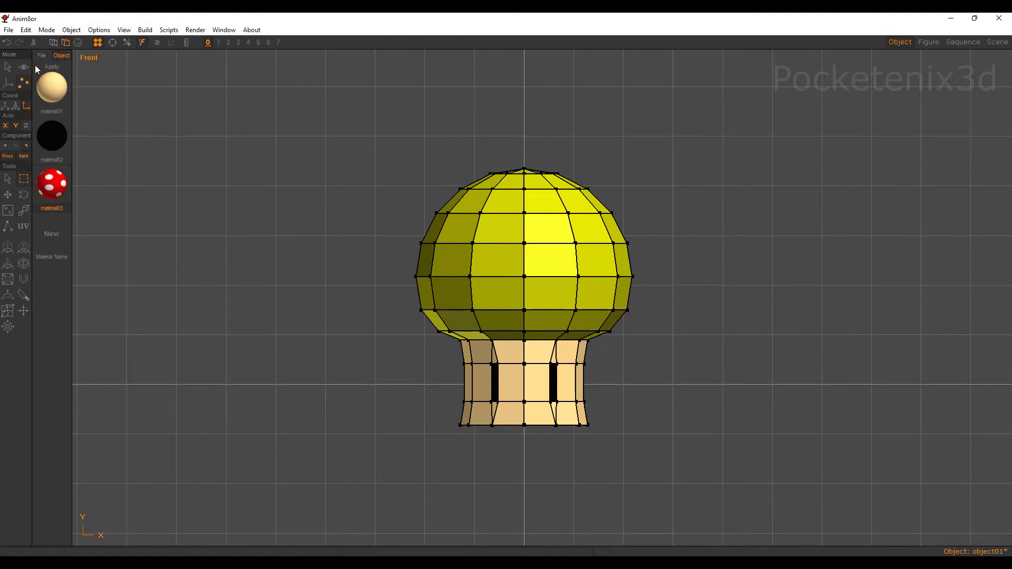
click(327, 165)
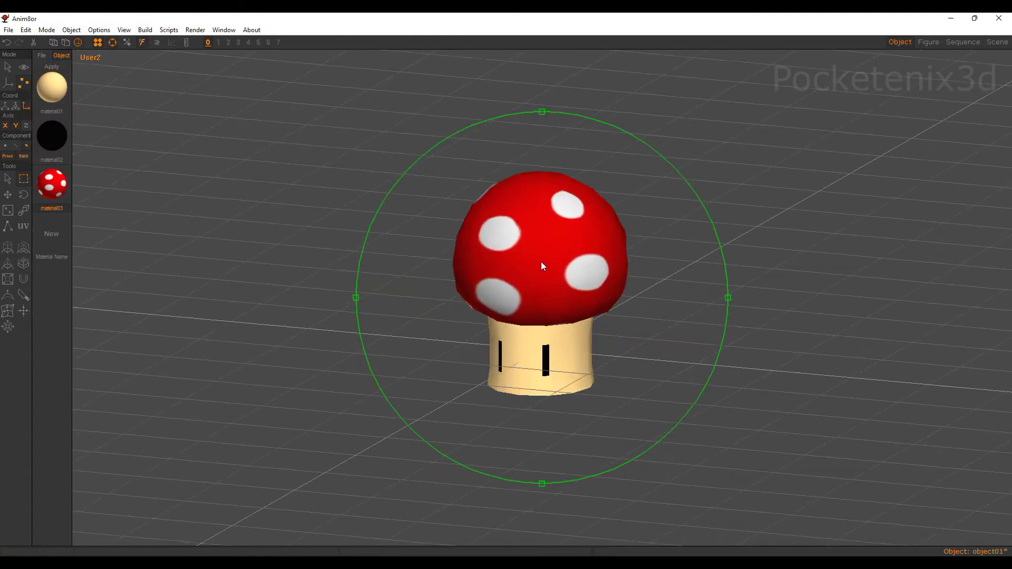
Create a sphere centred on the vertical axis of the empty object03 and stand it on the origin
drag(495, 264, 533, 242)
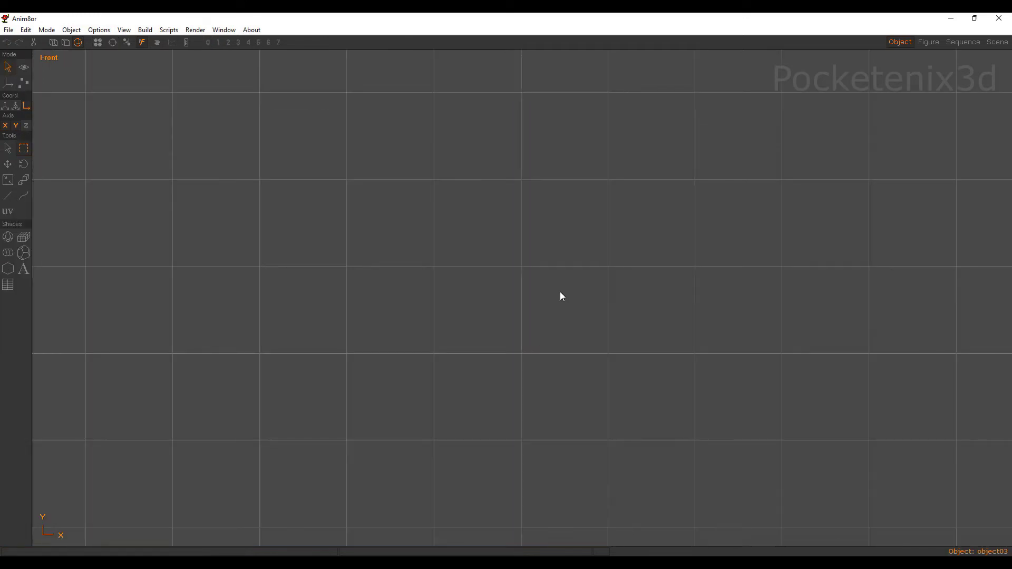
key(s)
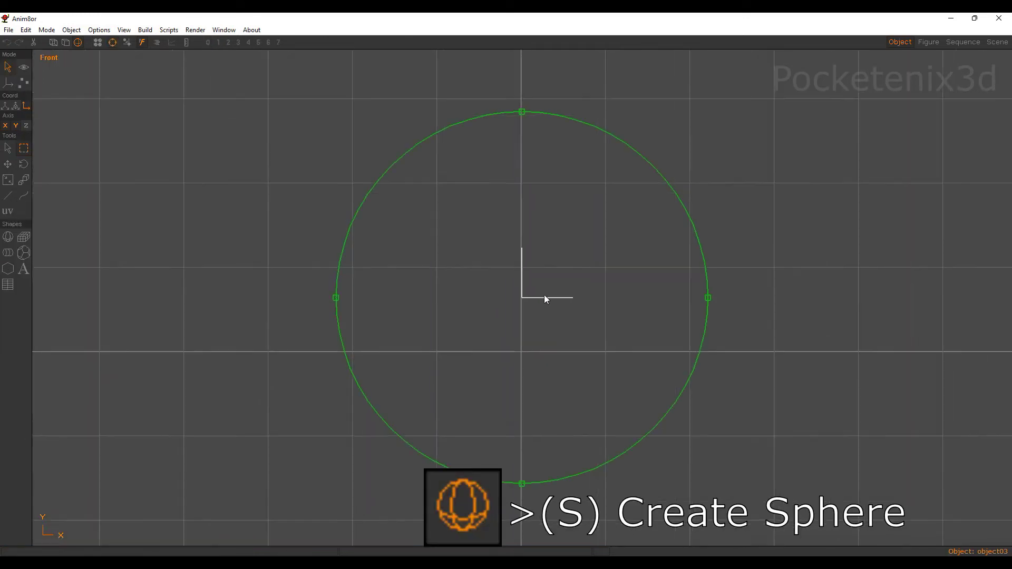
drag(520, 350, 590, 270)
click(26, 29)
mouse_move(95, 234)
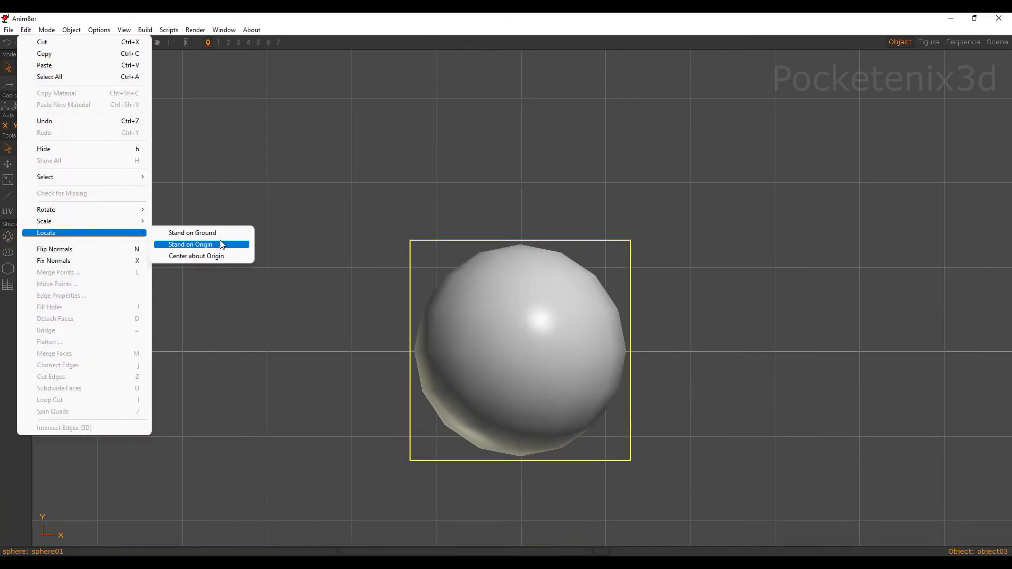
click(212, 246)
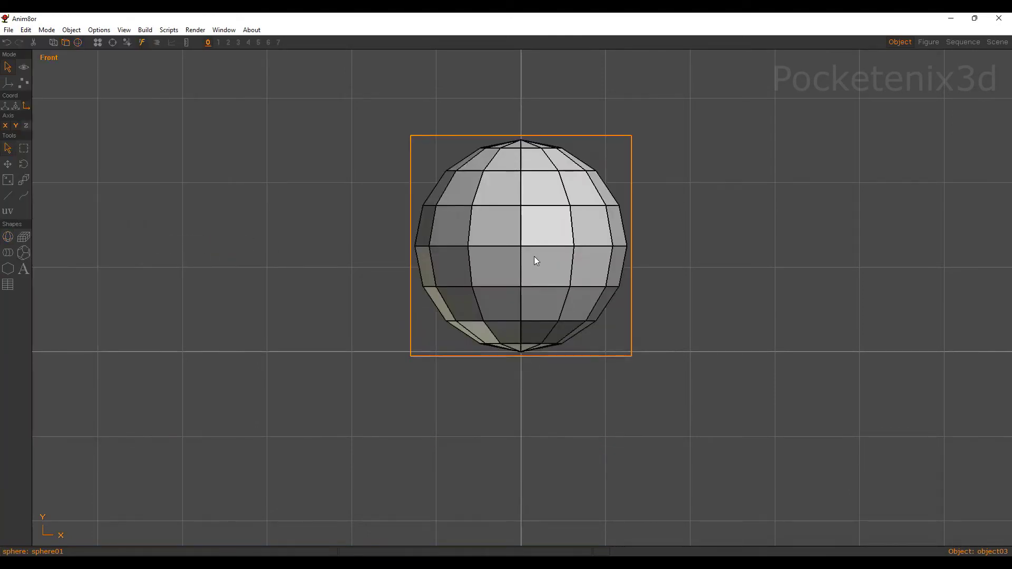
Draw a taper modifier around the sphere, about 176 long and 176 in diameter
ctrl+middle_drag(541, 256, 536, 315)
ctrl+right_drag(537, 315, 527, 296)
click(641, 251)
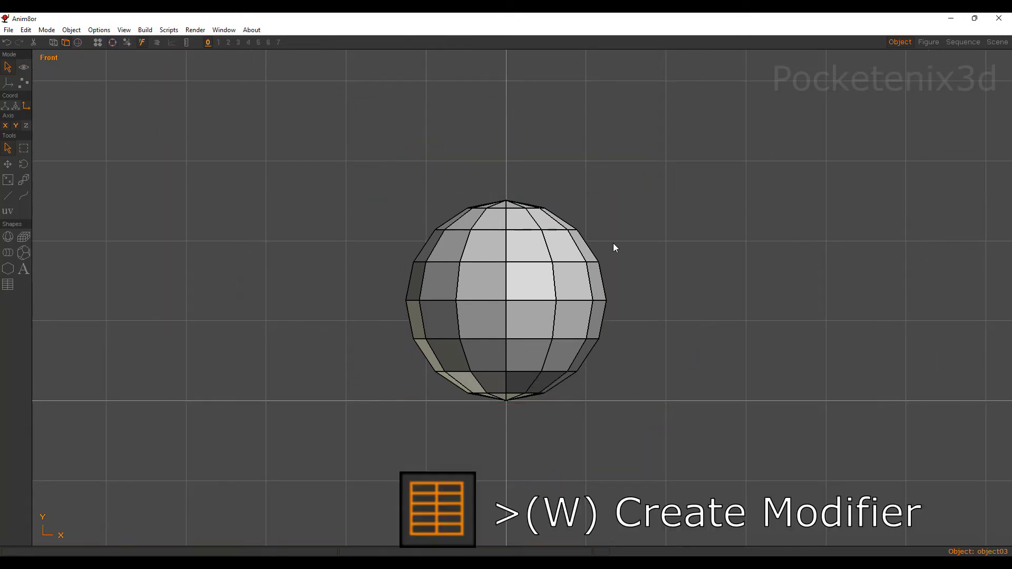
drag(445, 404, 586, 122)
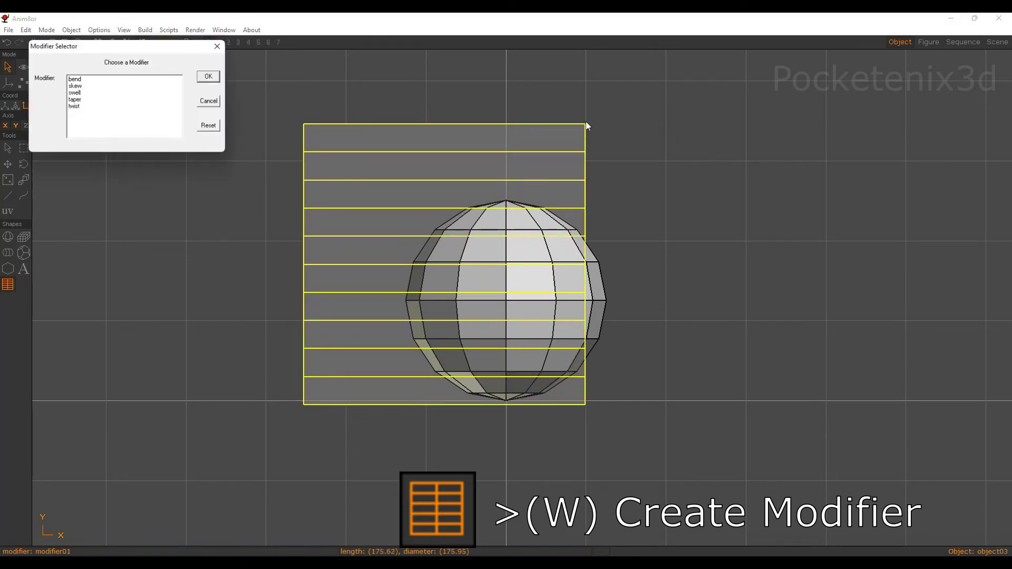
click(79, 100)
drag(115, 49, 667, 130)
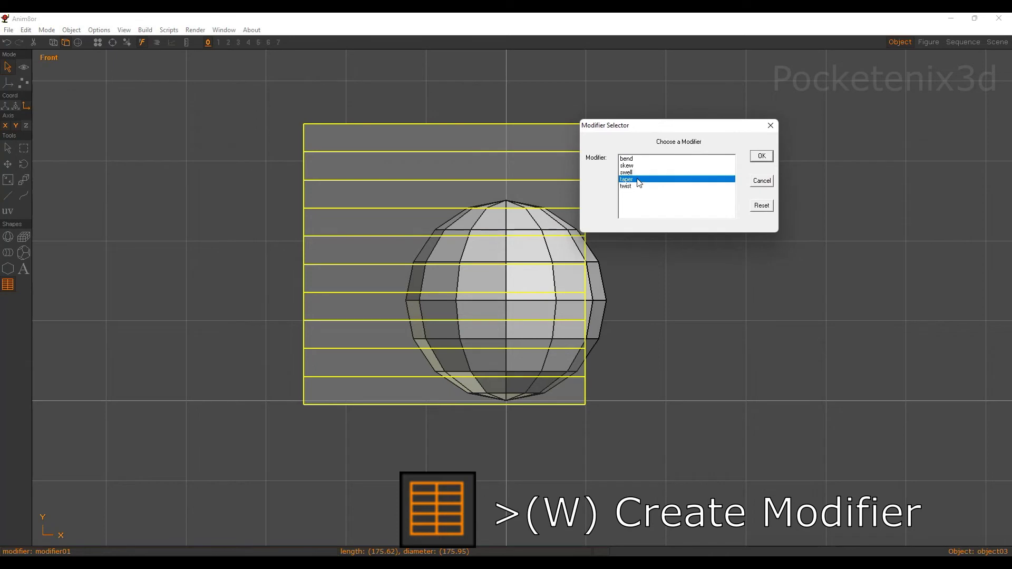
click(762, 156)
Stand the taper modifier on the origin and lower it slightly to about -3.6 in Y so it encloses the whole sphere
click(25, 31)
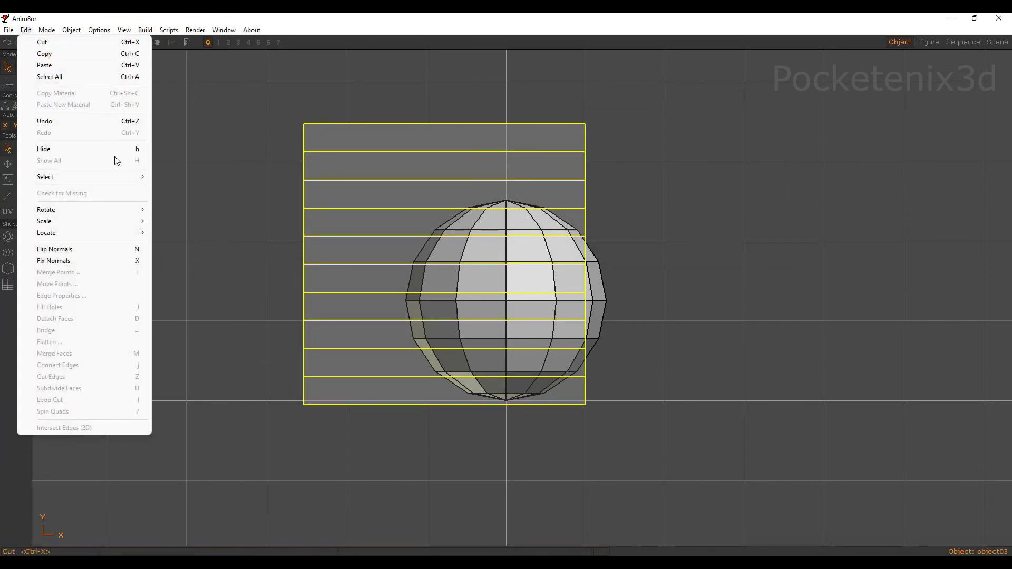
mouse_move(108, 233)
click(201, 245)
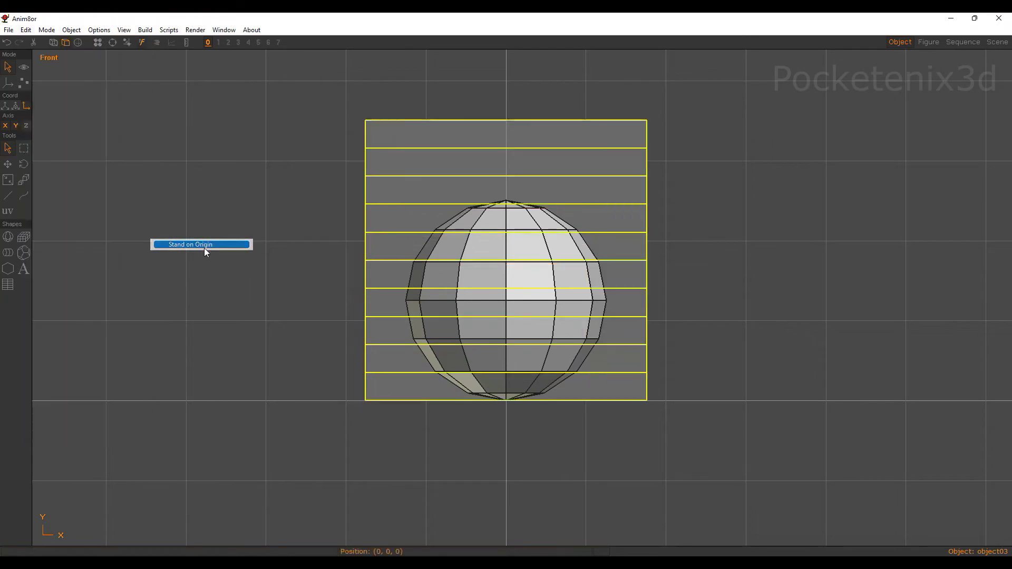
key(a)
drag(501, 267, 593, 282)
key(ctrl+r)
key(KP_2)
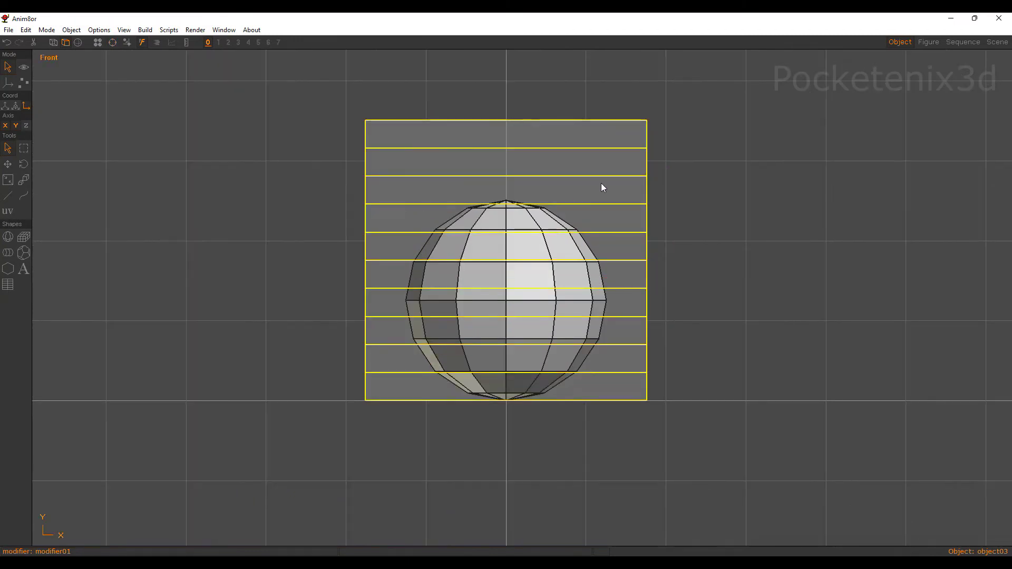
key(m)
drag(726, 173, 726, 179)
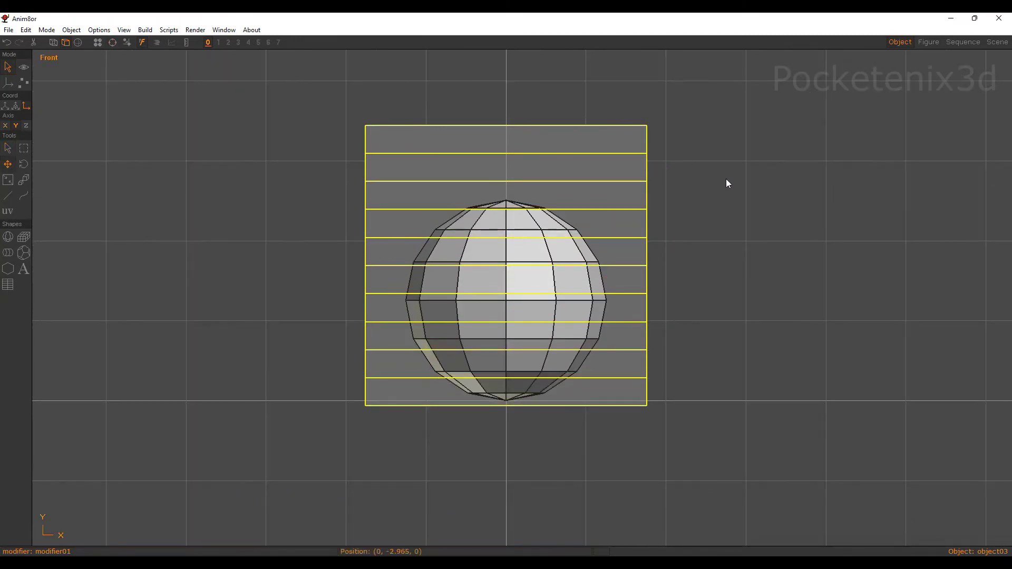
click(713, 177)
Select the taper modifier together with the sphere and bind the modifier to it
key(d)
drag(316, 177, 498, 282)
click(153, 32)
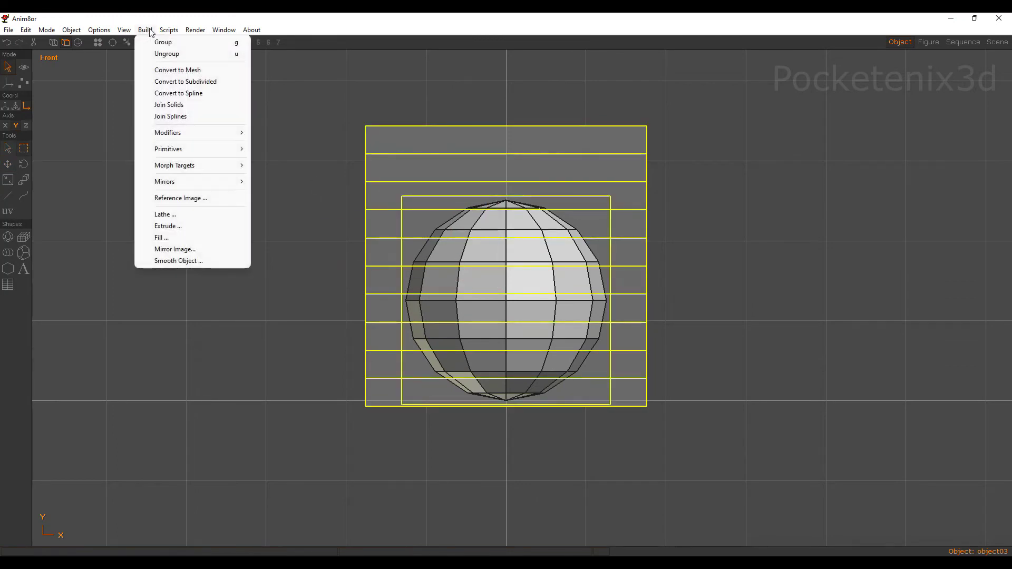
mouse_move(229, 136)
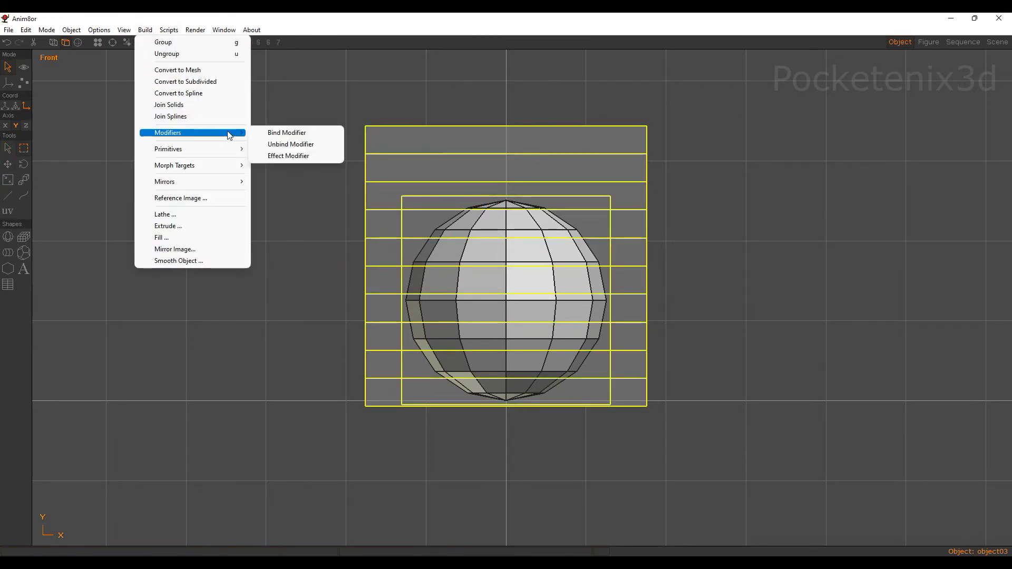
click(321, 134)
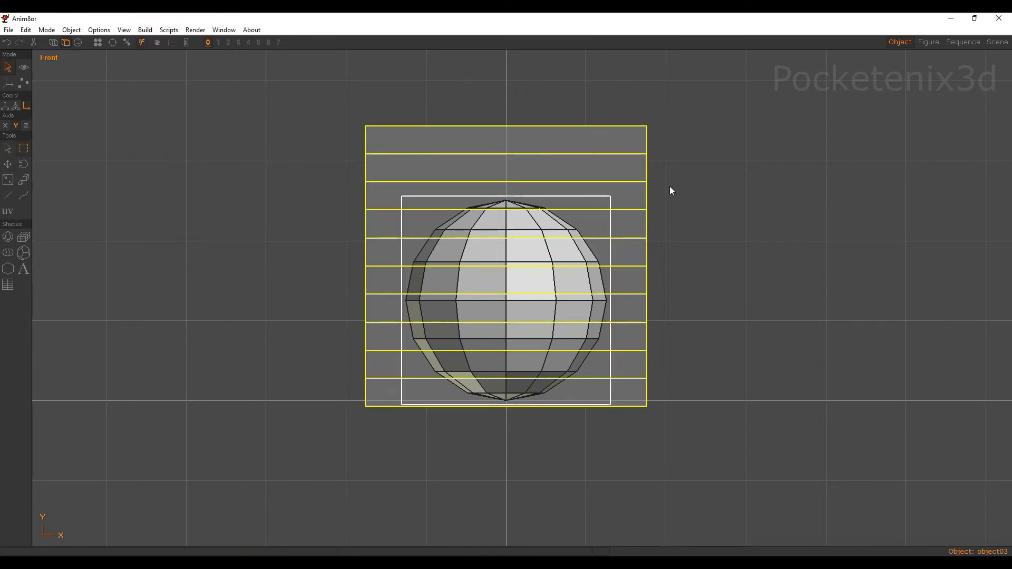
Set the modifier's taper parameter to .6 to give the sphere an egg shape
double_click(625, 169)
drag(756, 179, 738, 158)
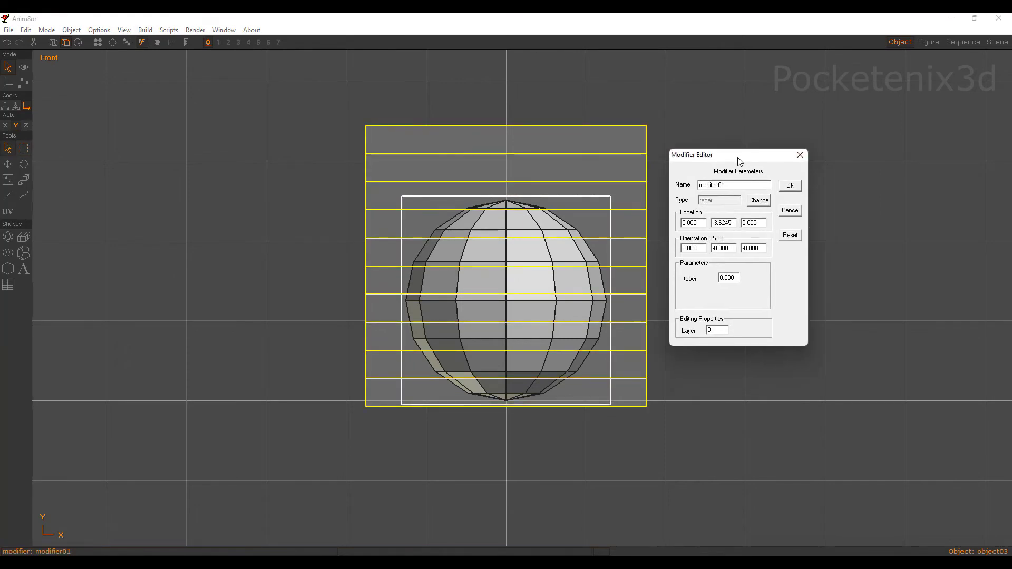
double_click(730, 278)
text(.6)
key(Return)
click(562, 209)
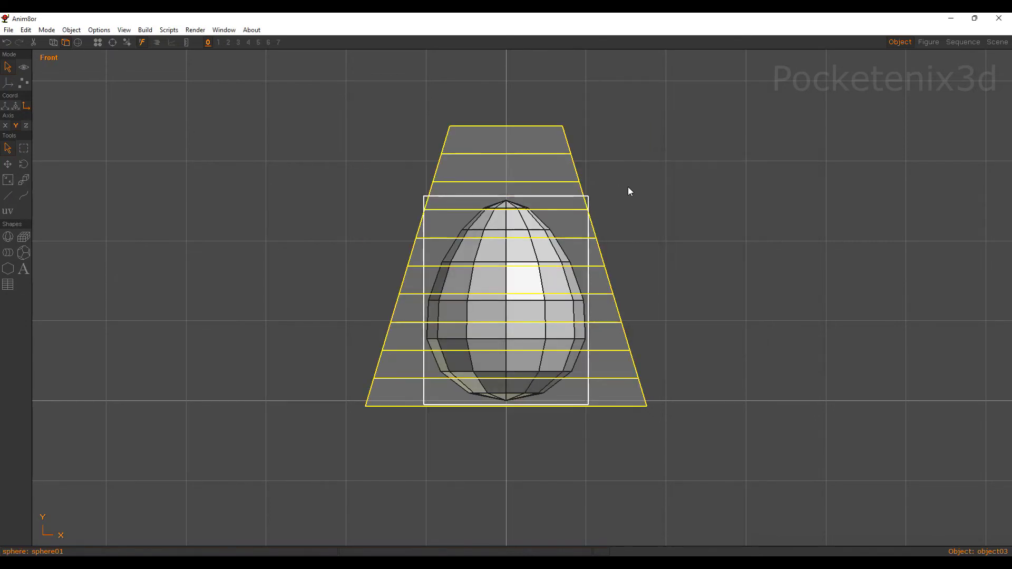
click(645, 188)
Bake the taper into the egg-shaped sphere with Effect Modifier and inspect the resulting mesh in perspective
click(575, 167)
click(145, 30)
mouse_move(216, 130)
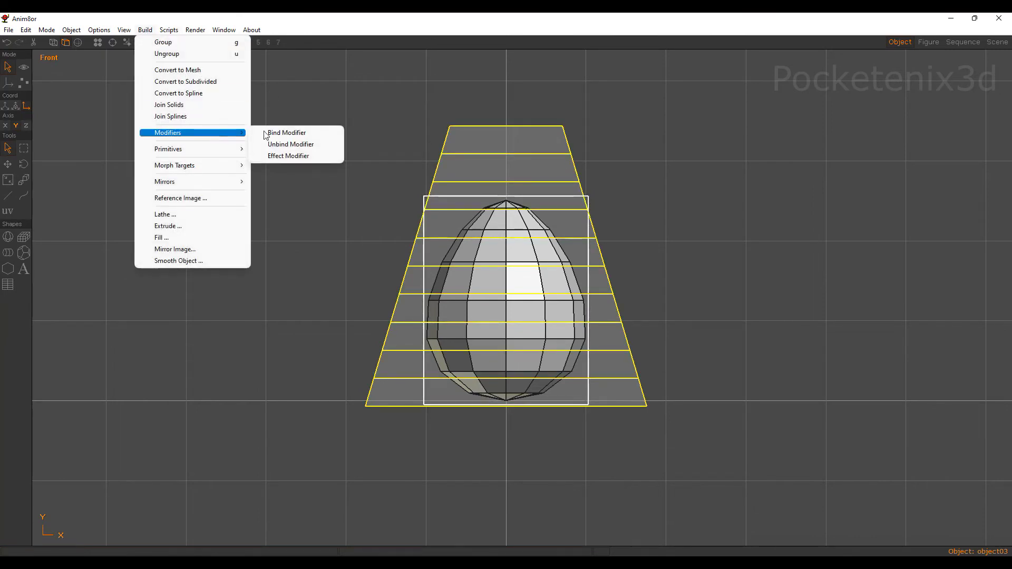
click(292, 156)
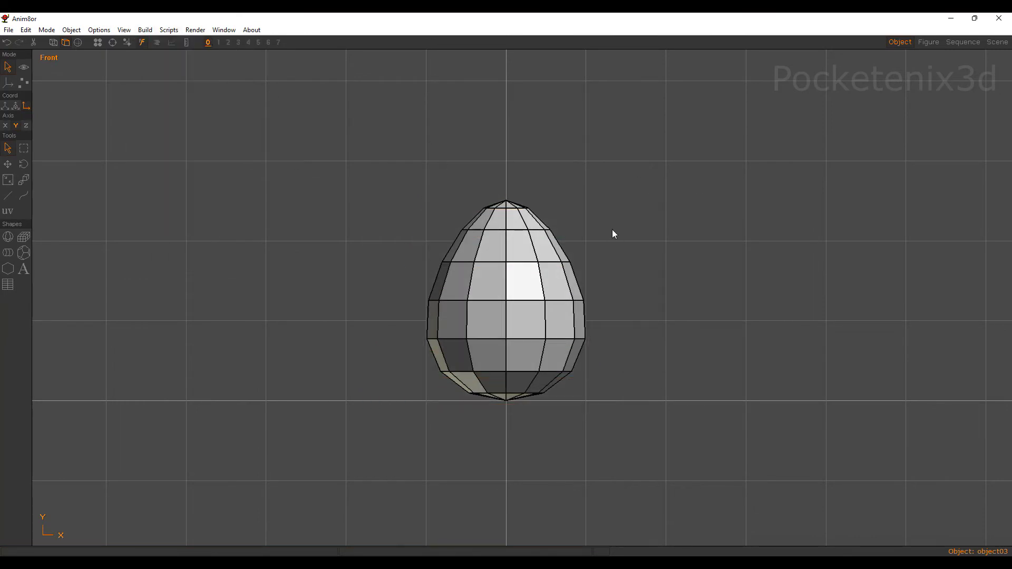
key(ctrl+r)
drag(566, 277, 417, 284)
right_drag(418, 288, 527, 279)
click(537, 275)
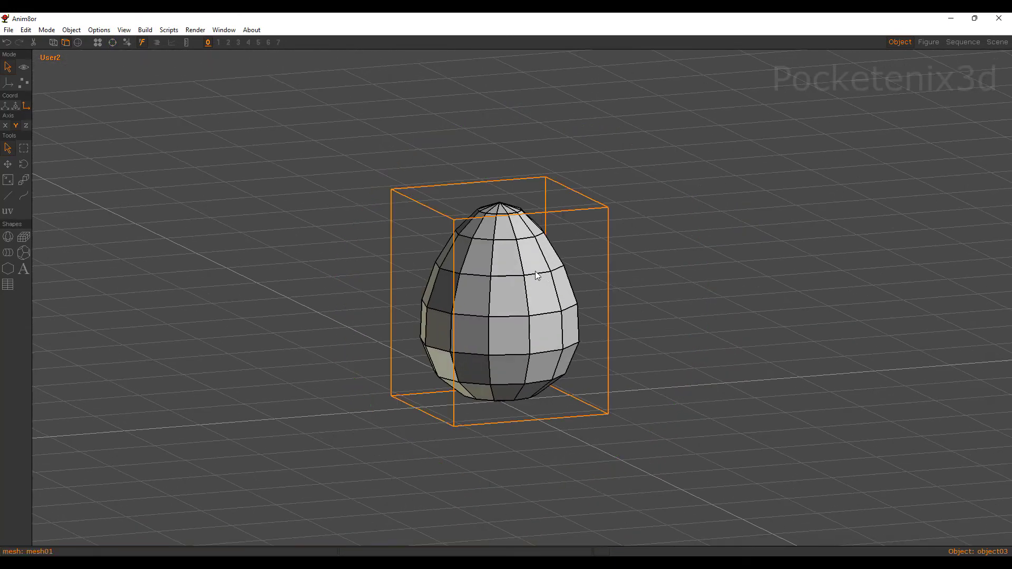
key(f)
click(583, 252)
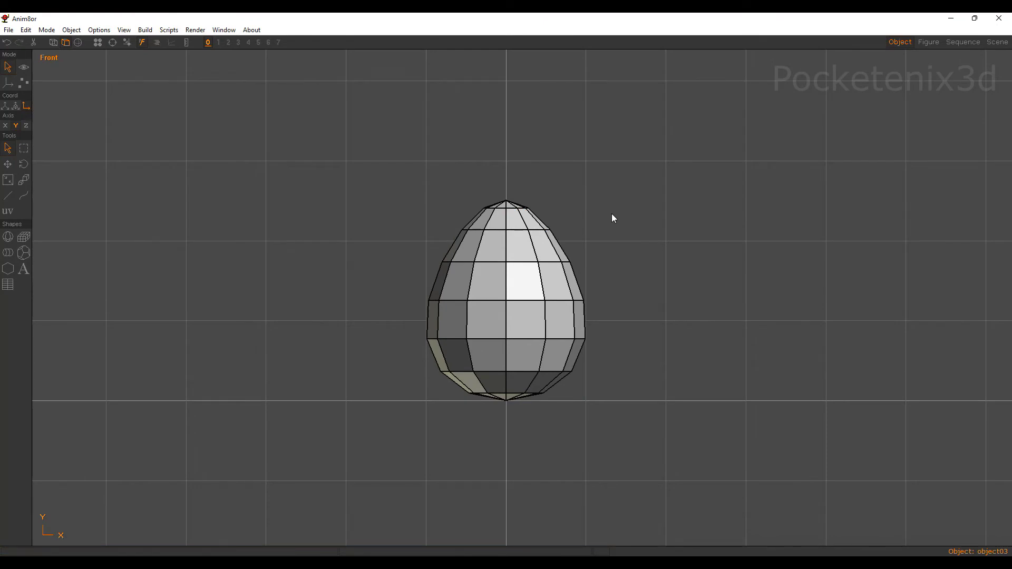
Switch to object02 with the white circles and change the diffuse colour of their material01 to bright green
click(71, 29)
click(79, 132)
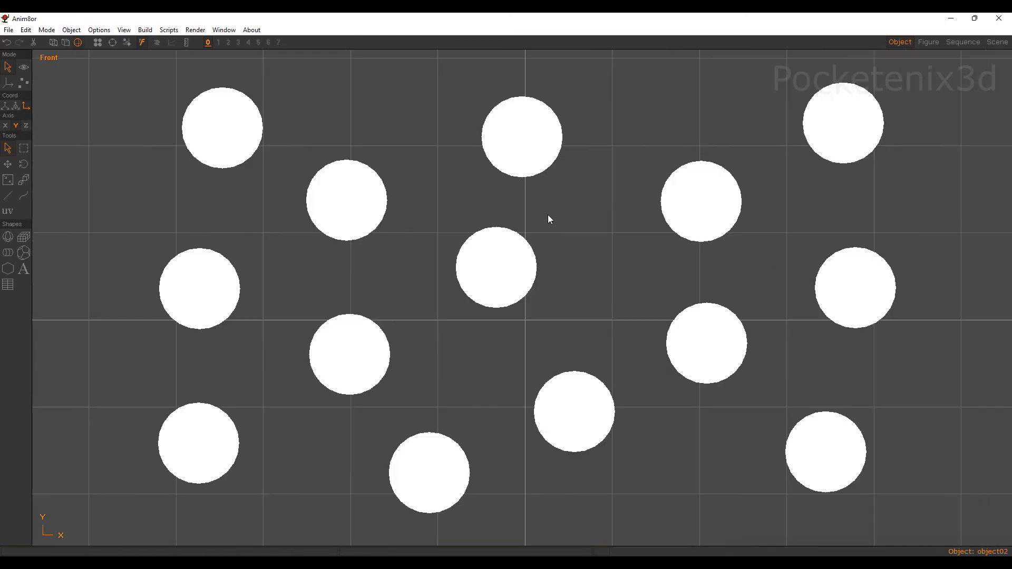
scroll(562, 215, up, 3)
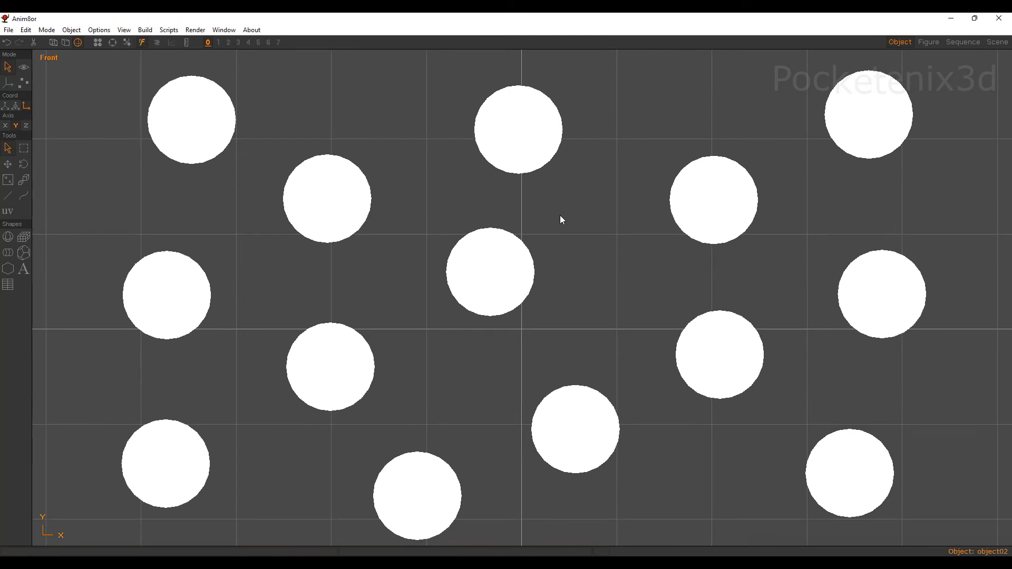
key(ctrl+m)
double_click(58, 90)
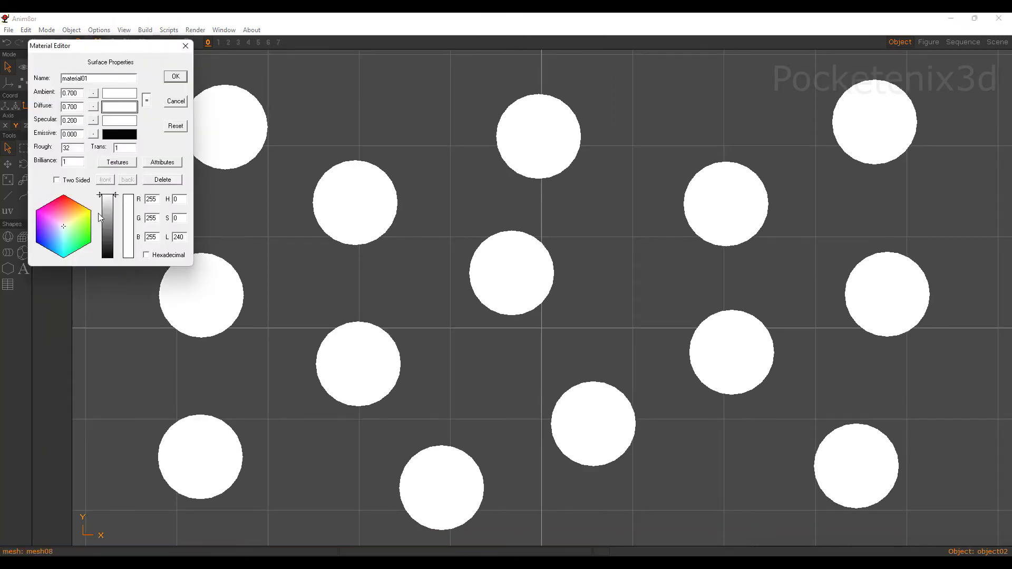
click(91, 239)
drag(113, 201, 116, 229)
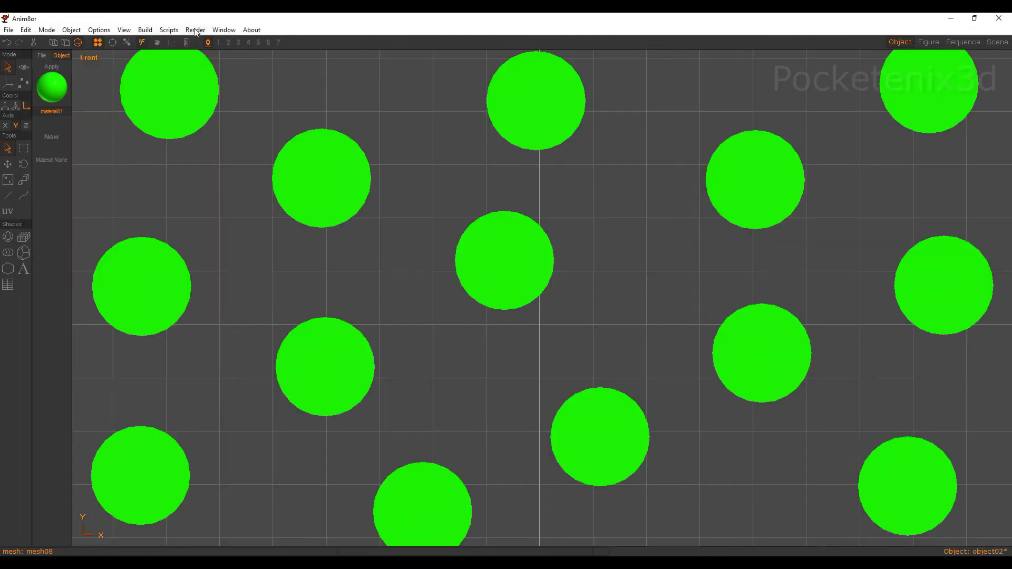
Render a preview image of the green spots with the background colour set to white
click(195, 30)
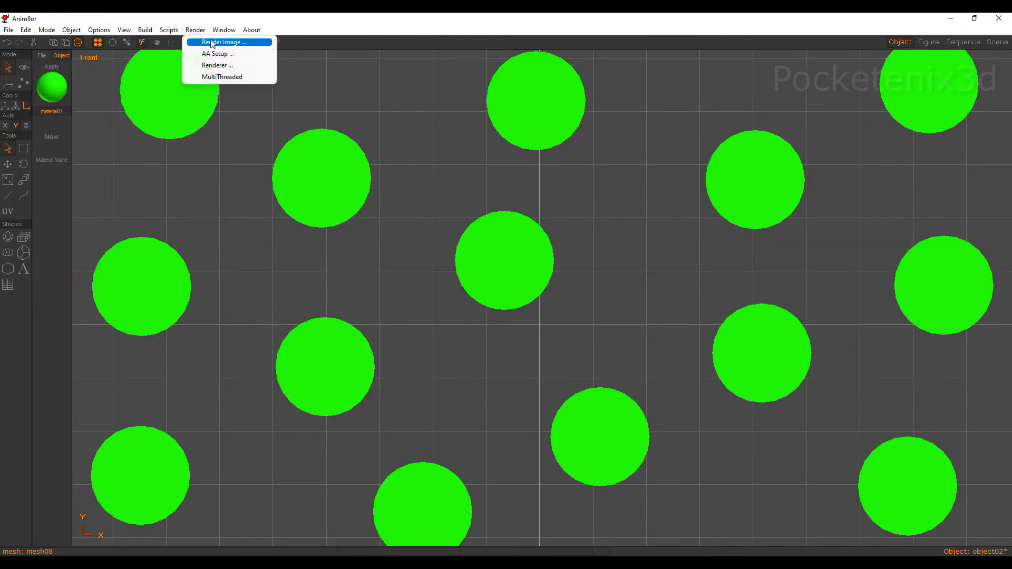
click(217, 42)
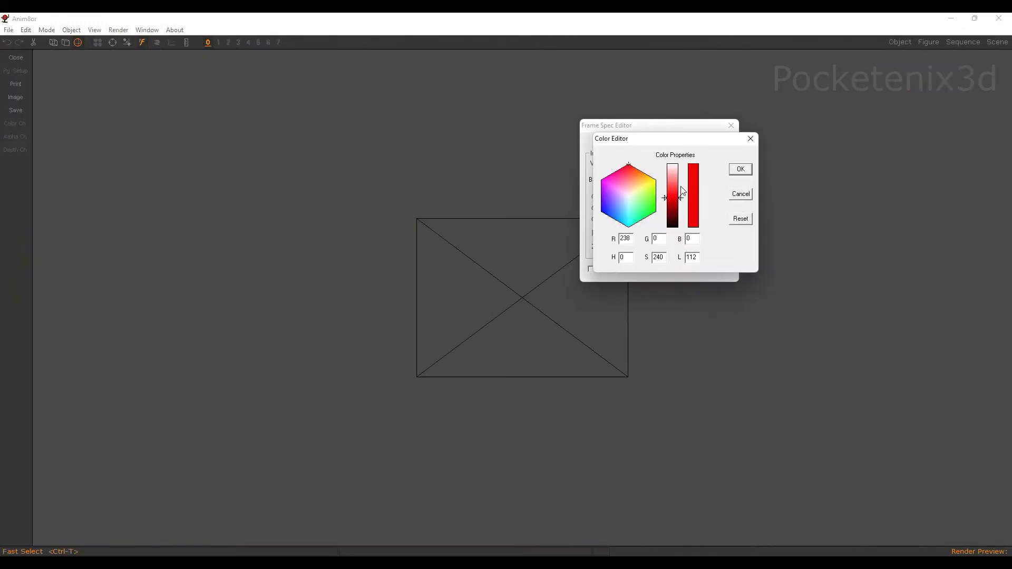
drag(681, 190, 686, 145)
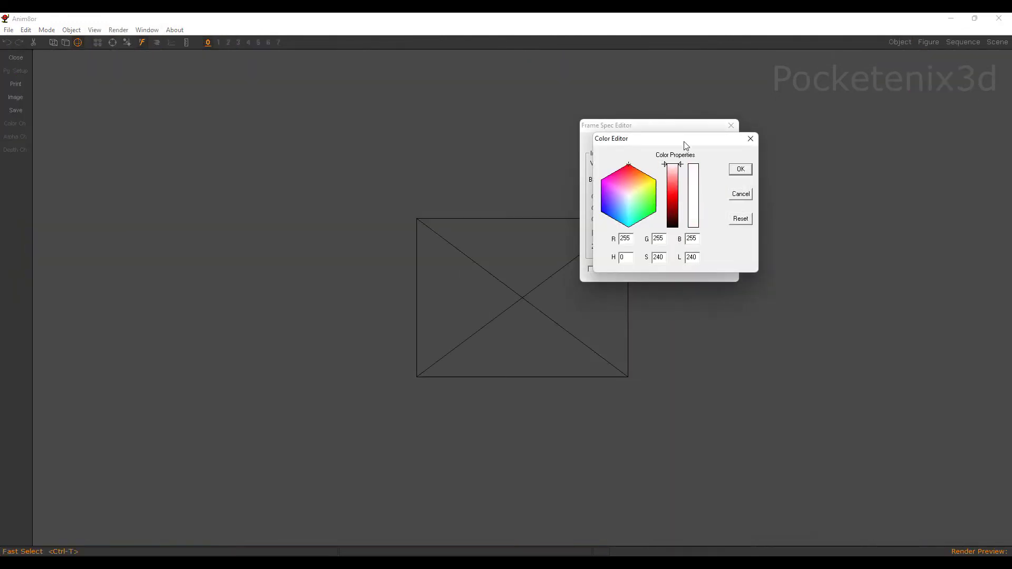
click(741, 169)
click(719, 158)
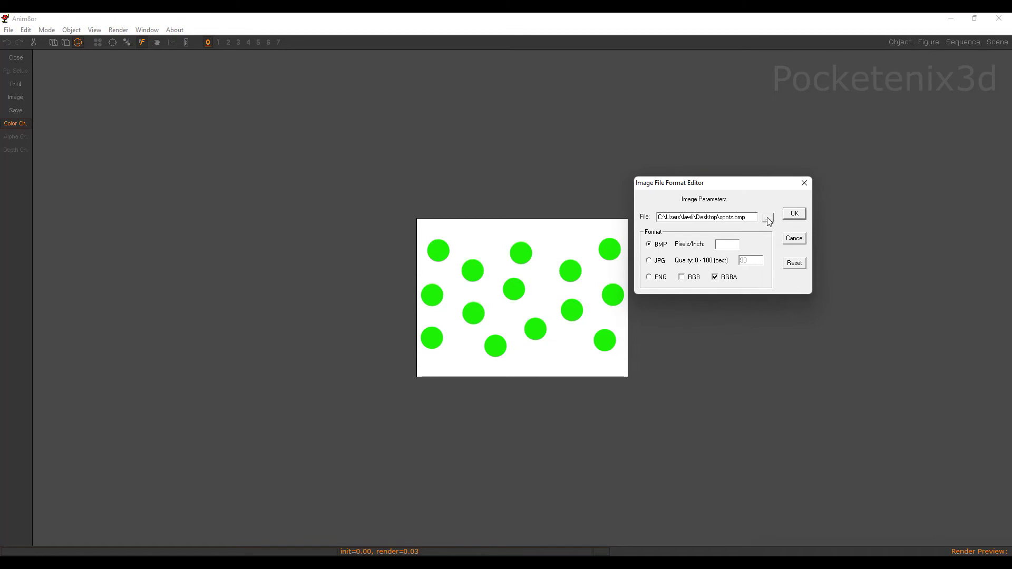
Save the rendered image to the Desktop in BMP format under the name greenspotz
click(768, 217)
text(greens)
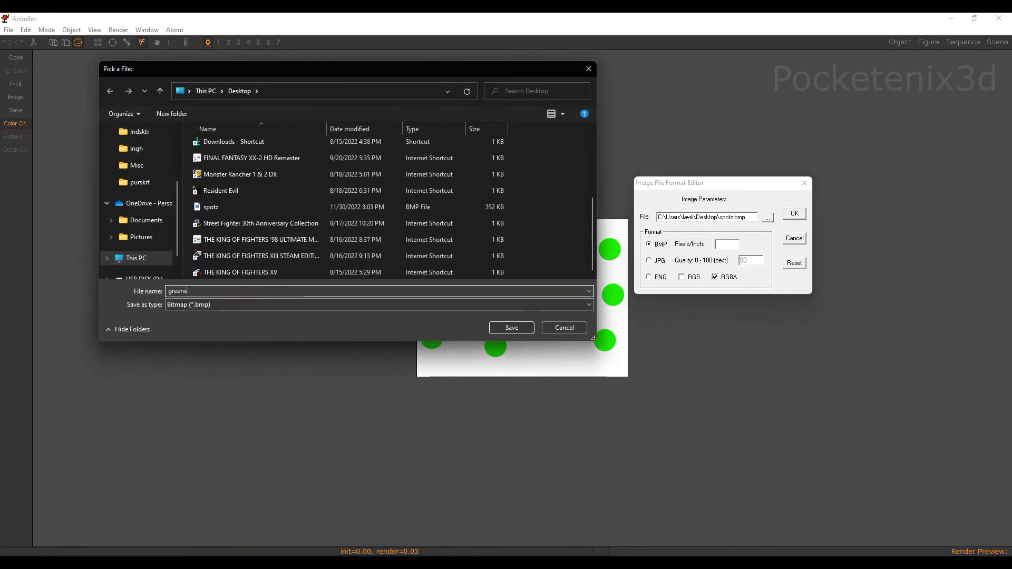
text(potz)
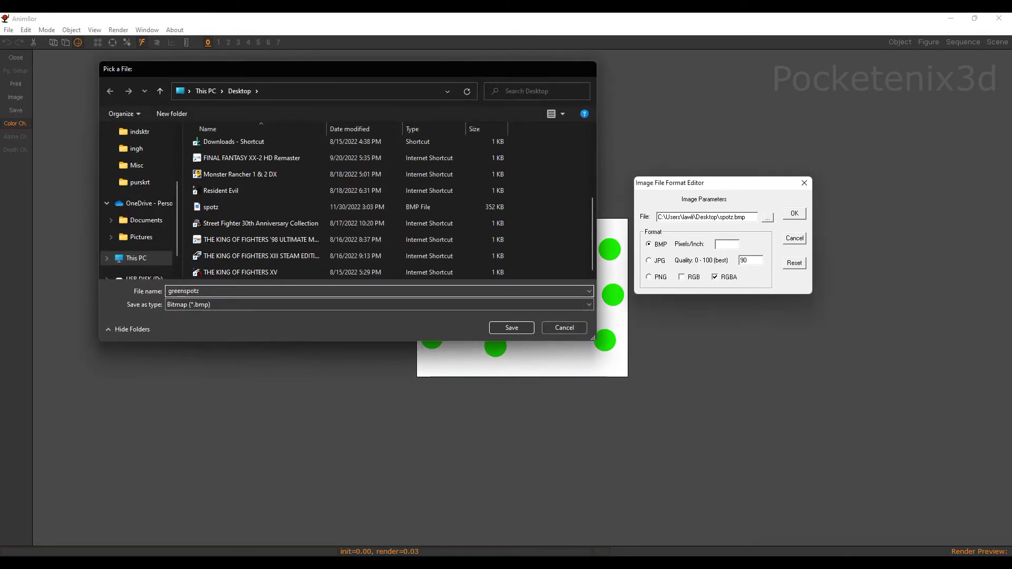
key(Return)
click(795, 213)
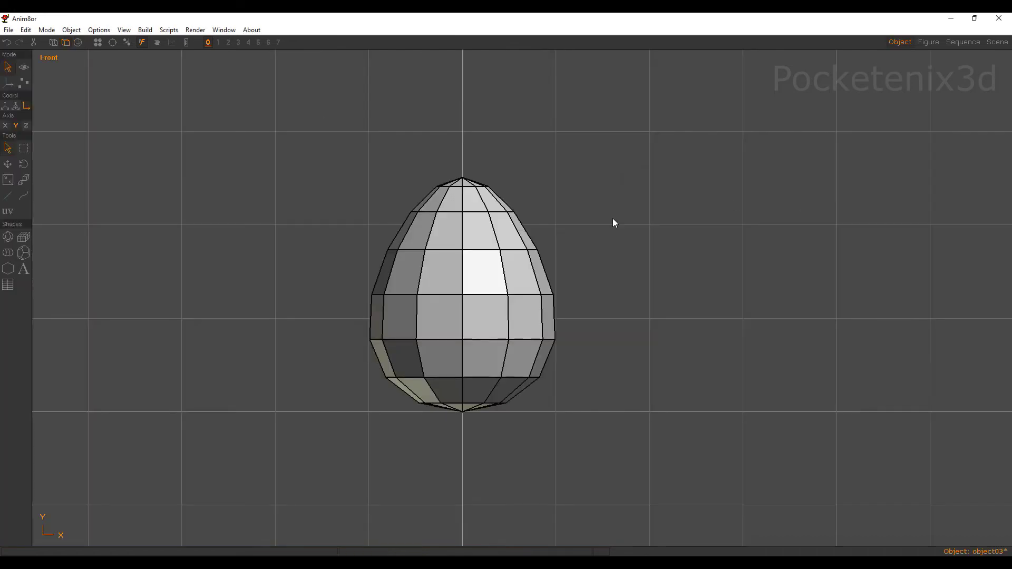
Create a new material for the egg object, loading the greenspotz image from the Desktop as its diffuse texture
key(ctrl+r)
drag(552, 226, 585, 254)
key(ctrl+r)
click(517, 215)
click(543, 224)
key(ctrl+m)
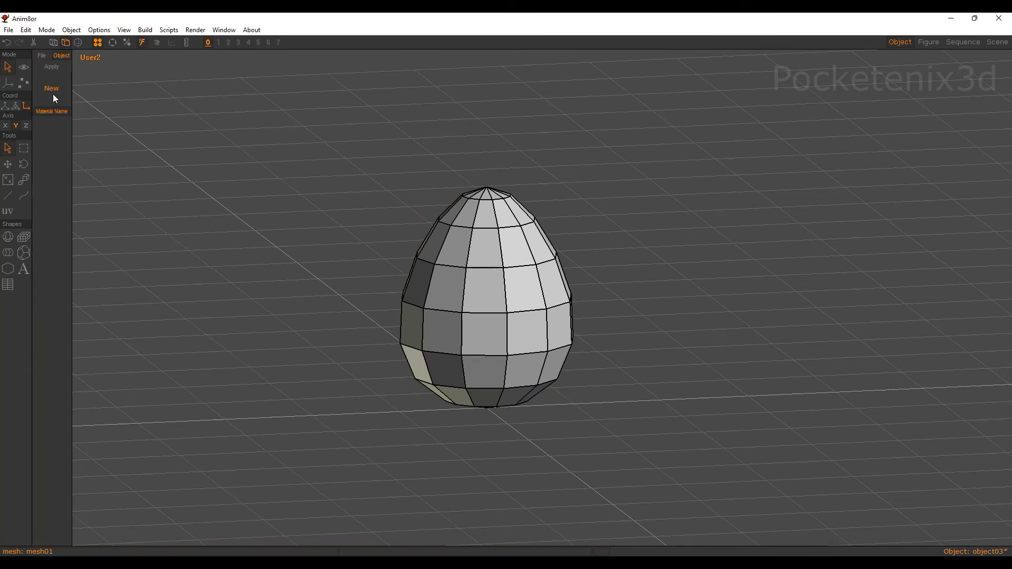
click(55, 98)
drag(113, 47, 283, 119)
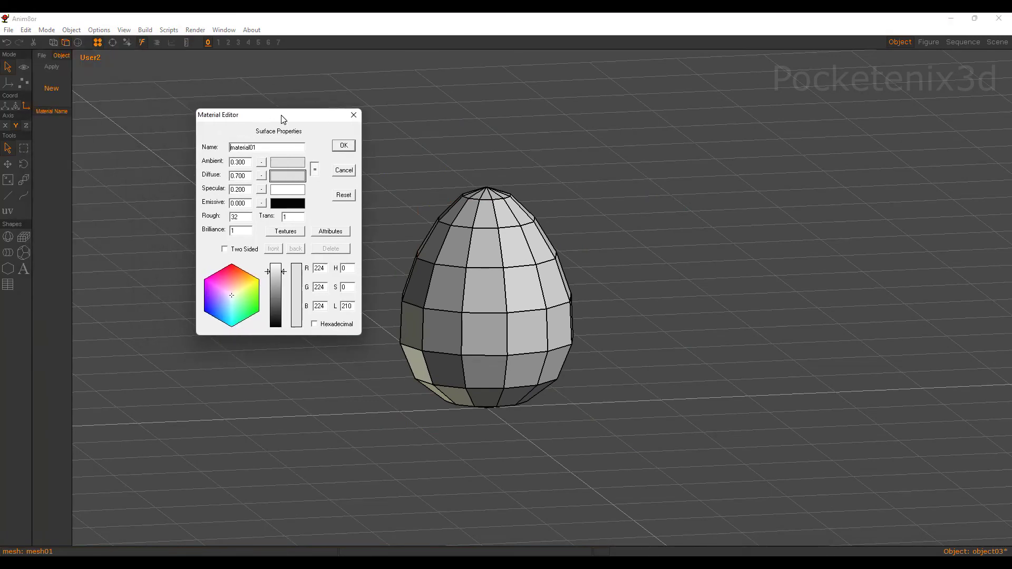
click(261, 176)
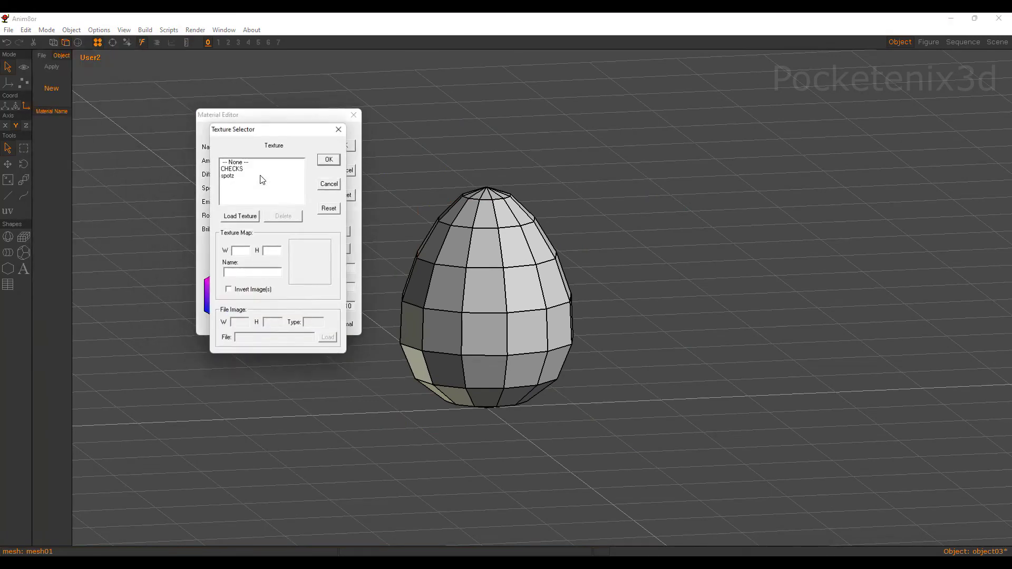
click(242, 216)
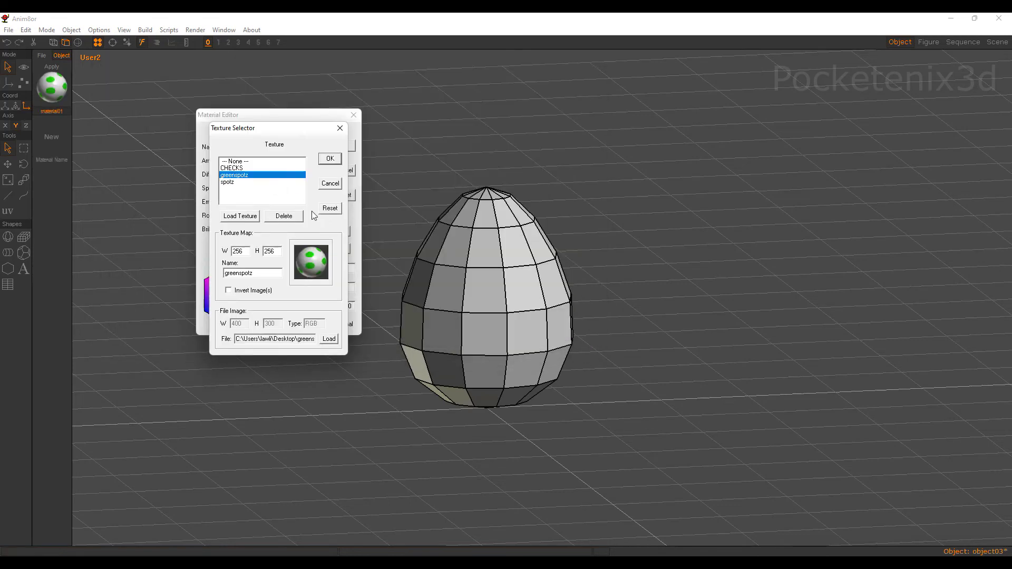
click(330, 159)
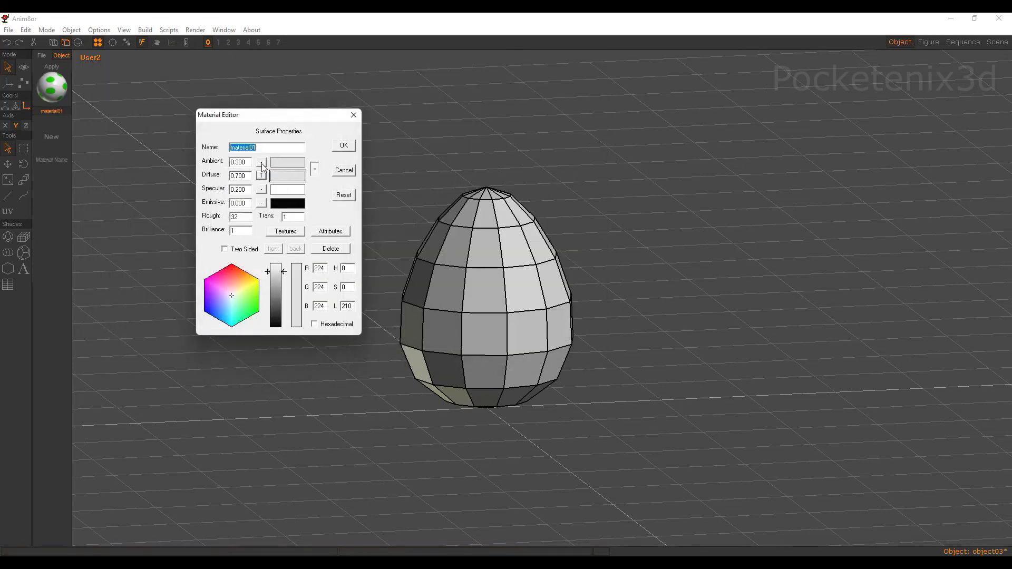
Set the green-spotted material's ambient value to .6 and its specular value to 0
key(Tab)
text(.6)
drag(250, 190, 180, 187)
text(0)
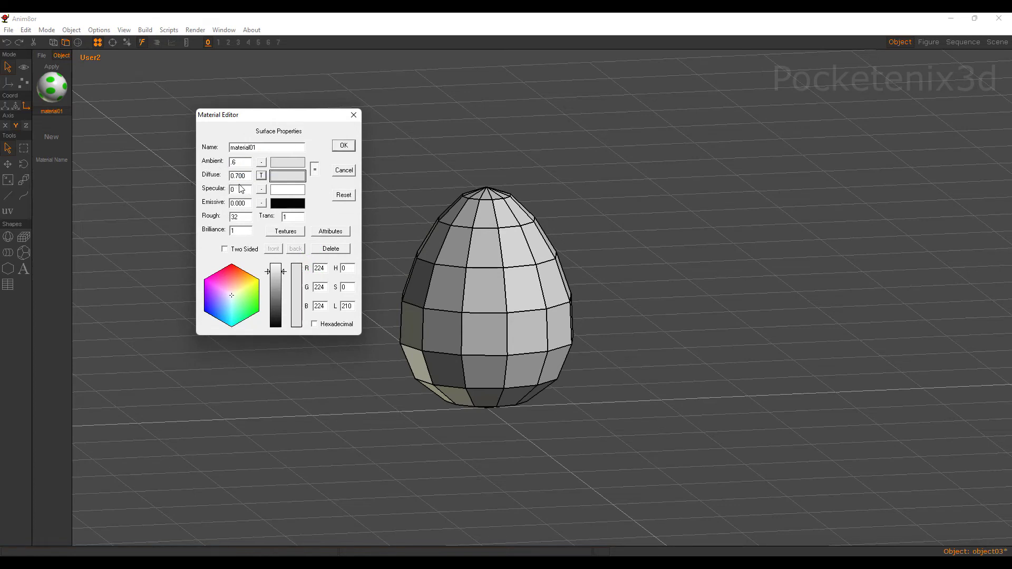
click(344, 148)
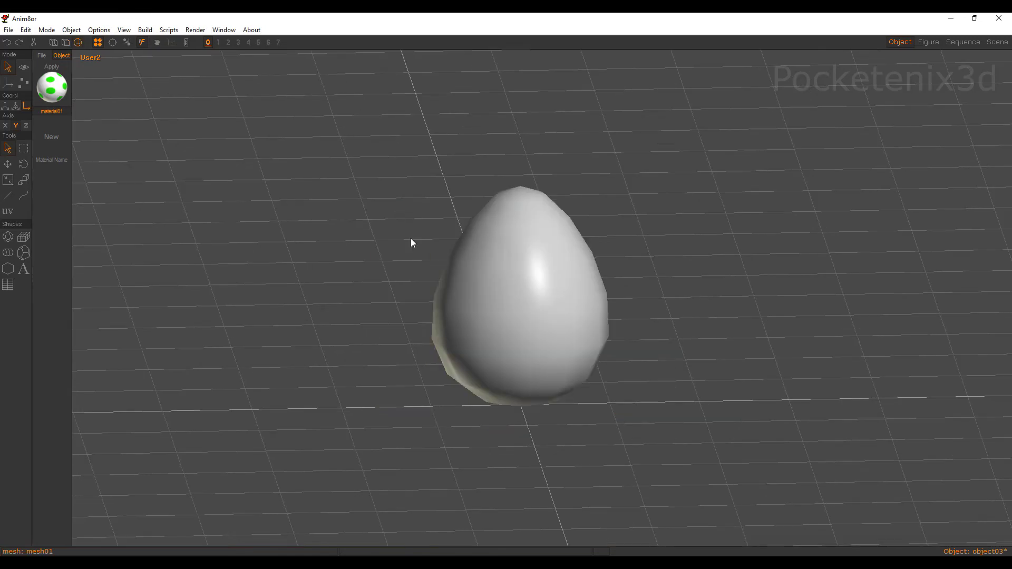
Apply the green-spotted material to the smooth-shaded egg and check the texture from several angles
click(486, 244)
drag(458, 248, 479, 230)
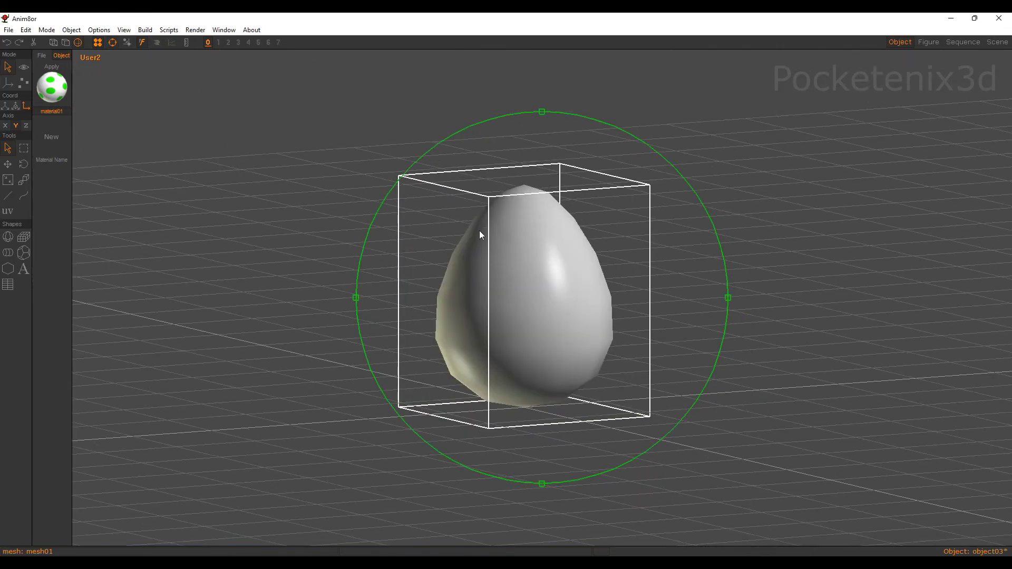
click(57, 74)
click(348, 210)
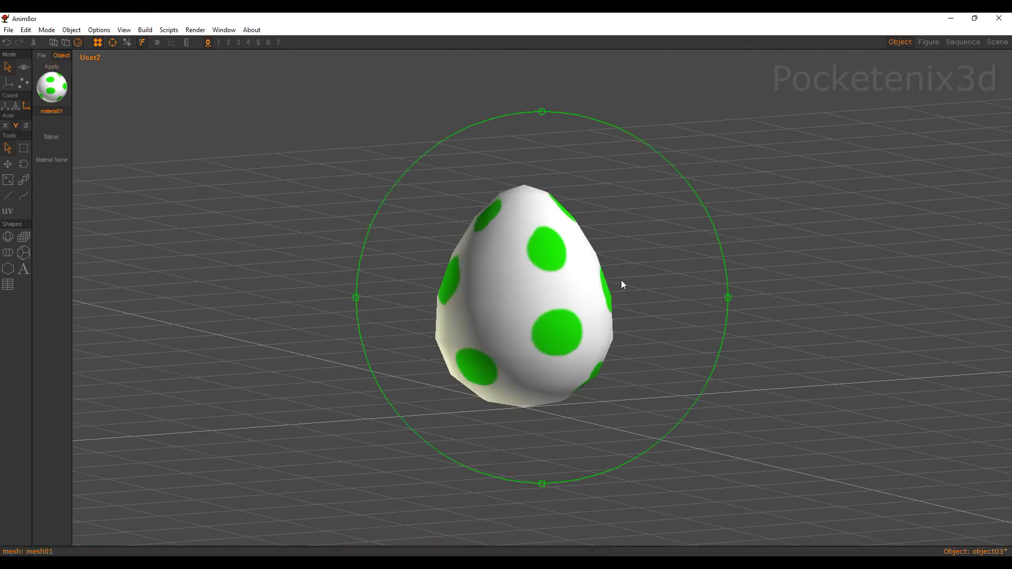
drag(486, 295, 651, 261)
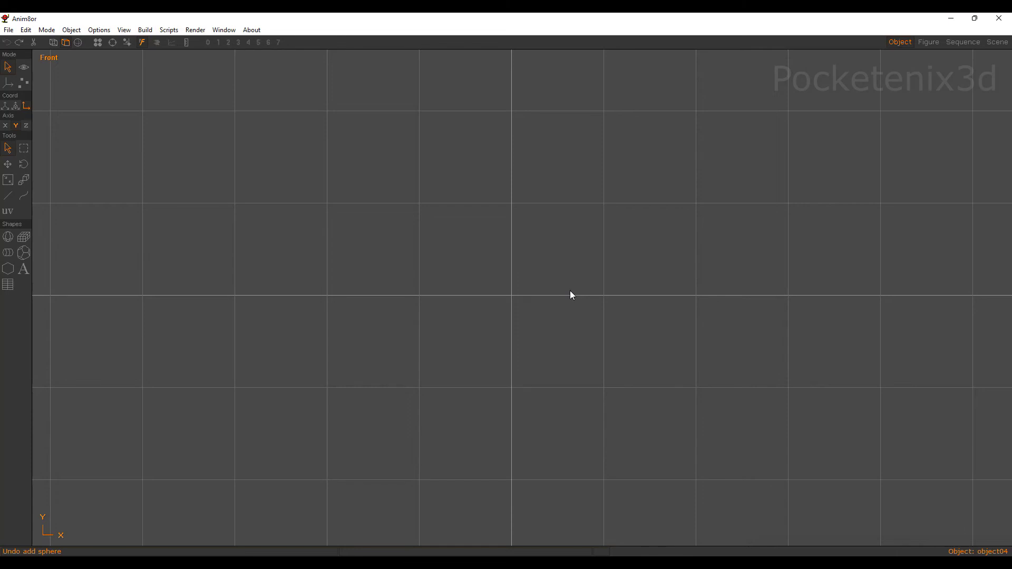
Create a sphere centred on the origin of the empty object04 and raise it so its bottom rests on the ground line
key(s)
drag(512, 295, 596, 211)
click(26, 30)
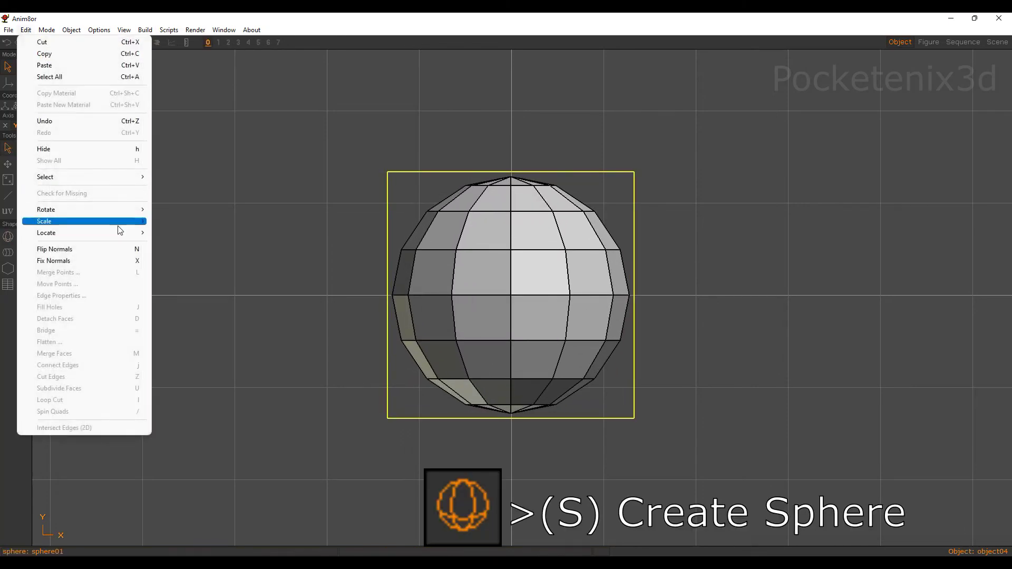
mouse_move(123, 236)
click(216, 246)
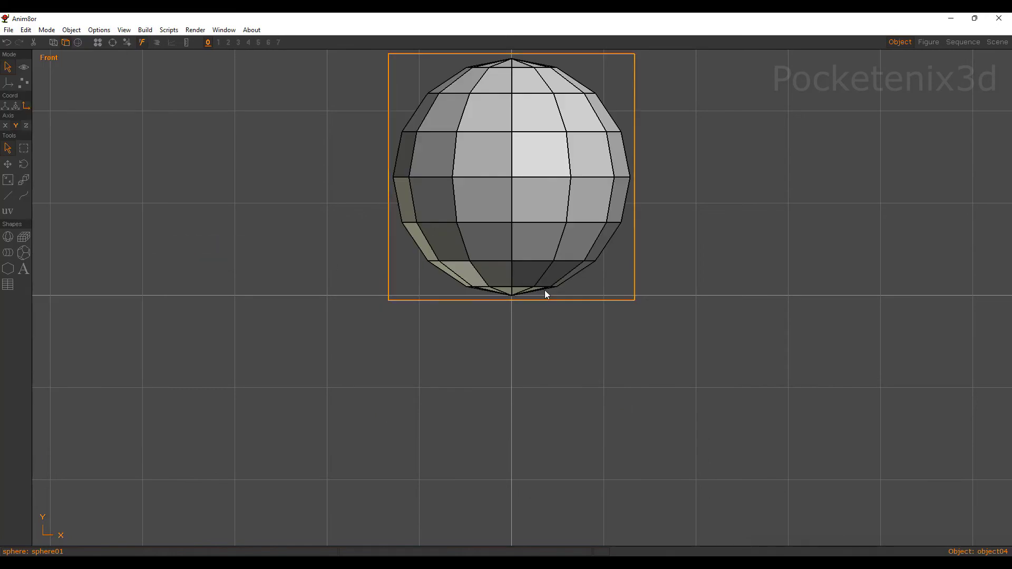
middle_drag(569, 275, 568, 325)
right_drag(568, 323, 551, 324)
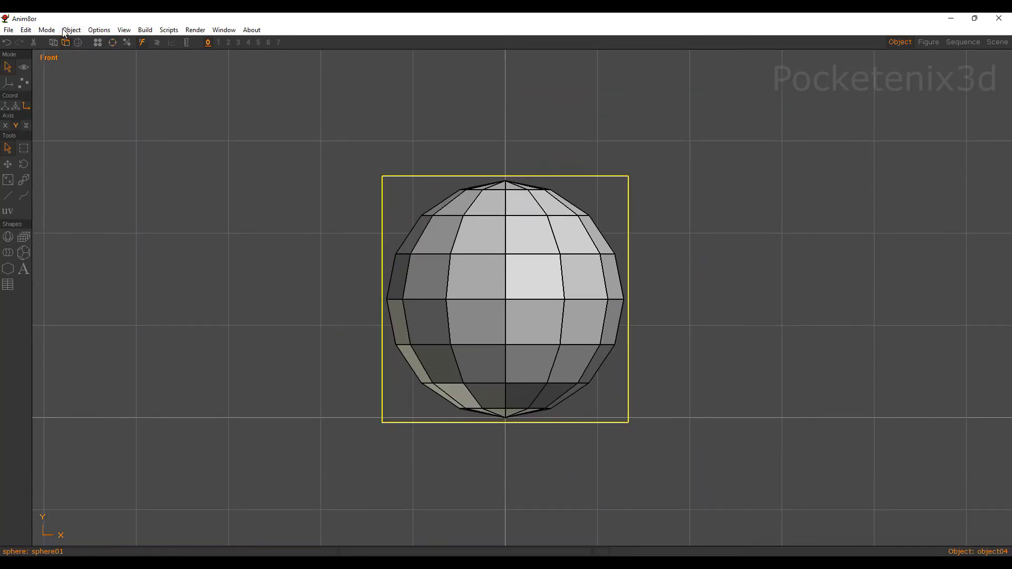
Convert the sphere to a mesh and bevel its equator edge loop into a horizontal band of faces
click(145, 30)
click(185, 70)
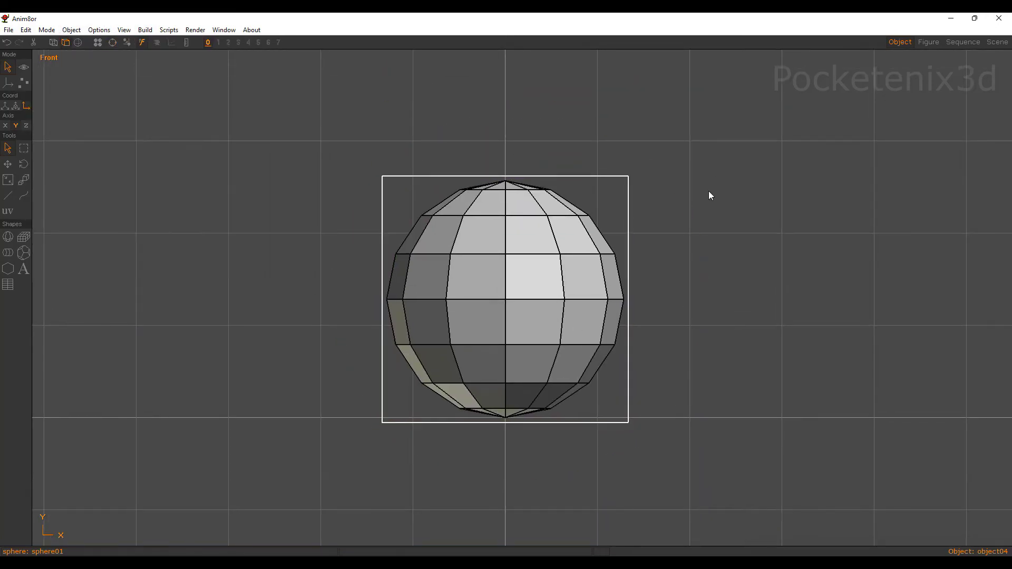
key(Tab)
click(429, 298)
key(q)
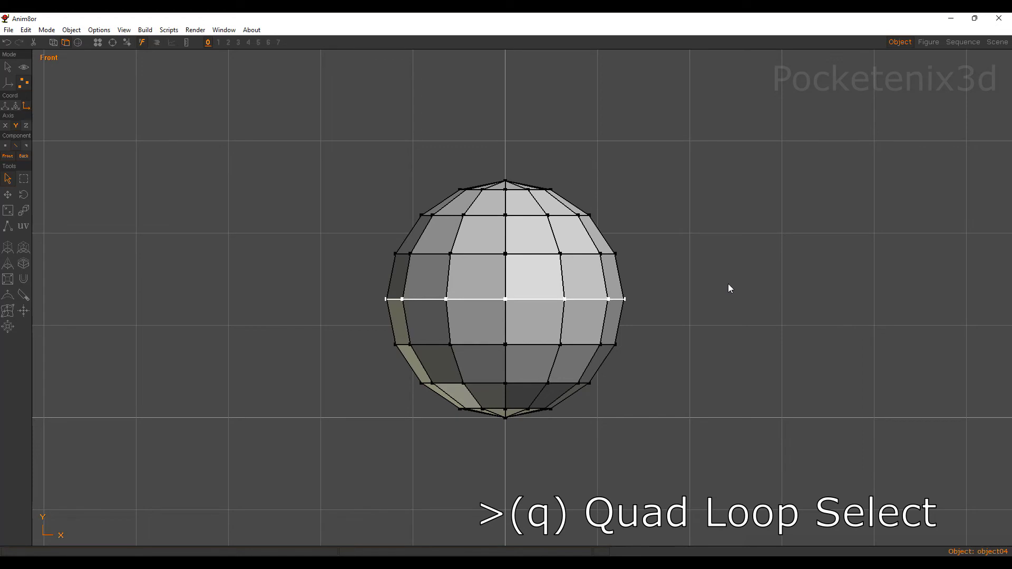
key(b)
drag(673, 330, 845, 137)
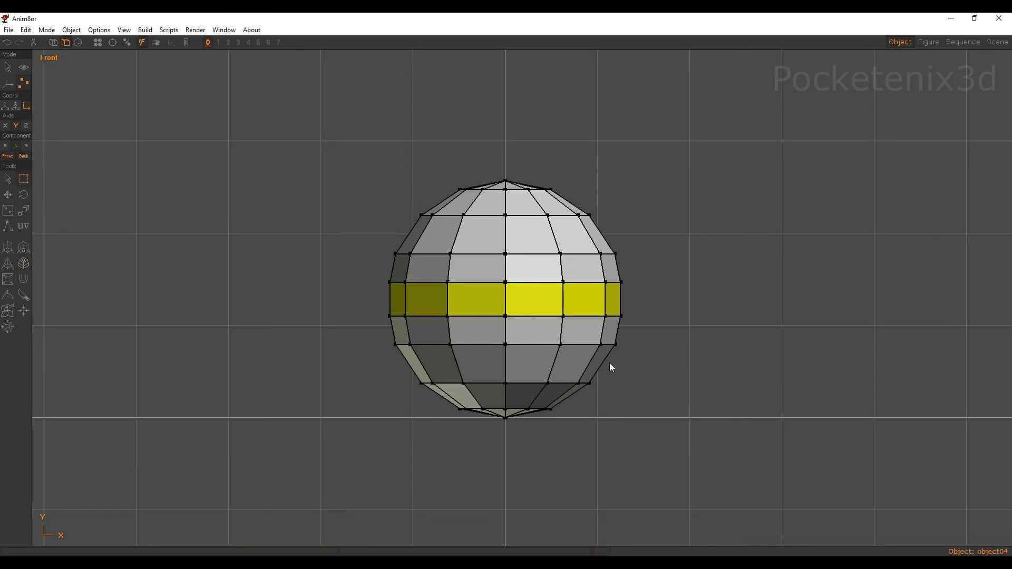
Flatten the points below the middle band with a non-uniform scale and move them up close beneath the band
drag(401, 353, 679, 462)
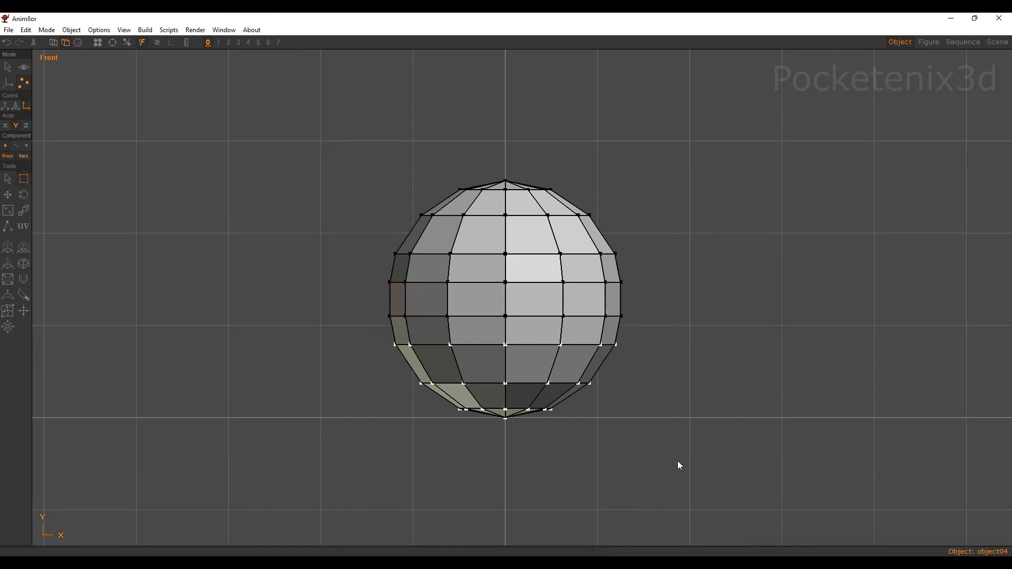
drag(358, 324, 635, 398)
key(n)
drag(739, 244, 722, 319)
key(m)
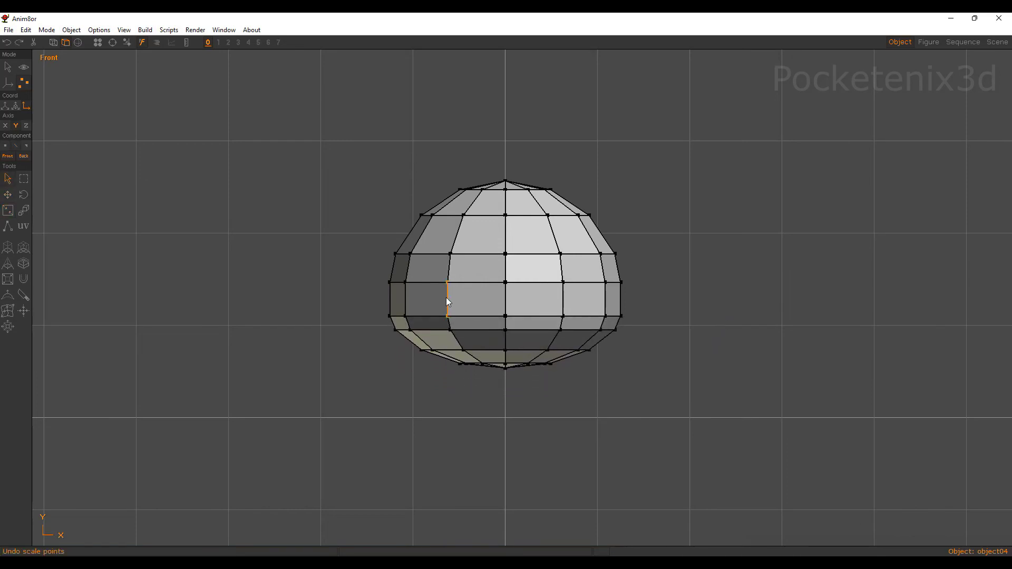
Connect the middle band's vertical edges with a new horizontal loop and scale that loop outward by about 1.185
key(q)
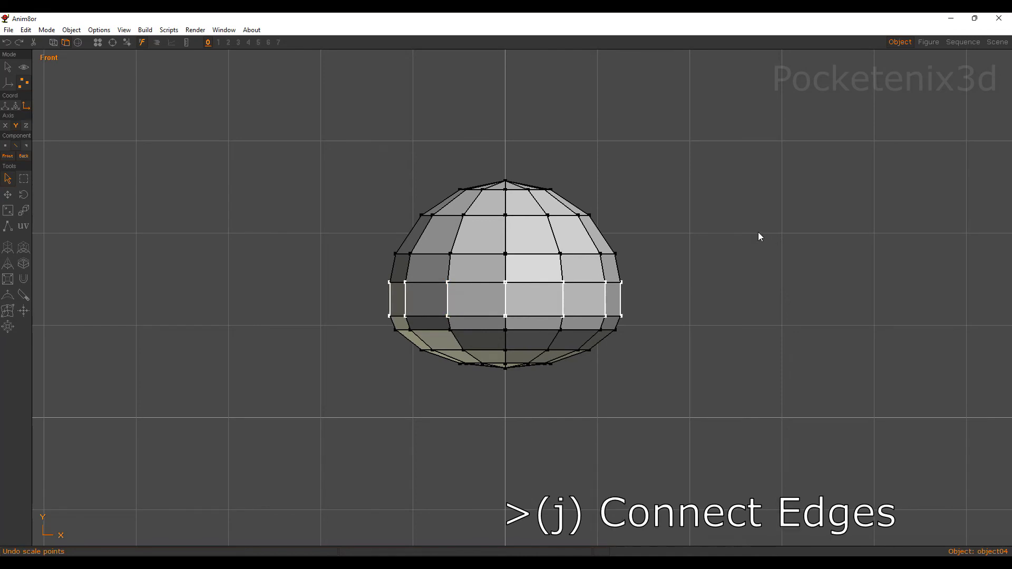
key(j)
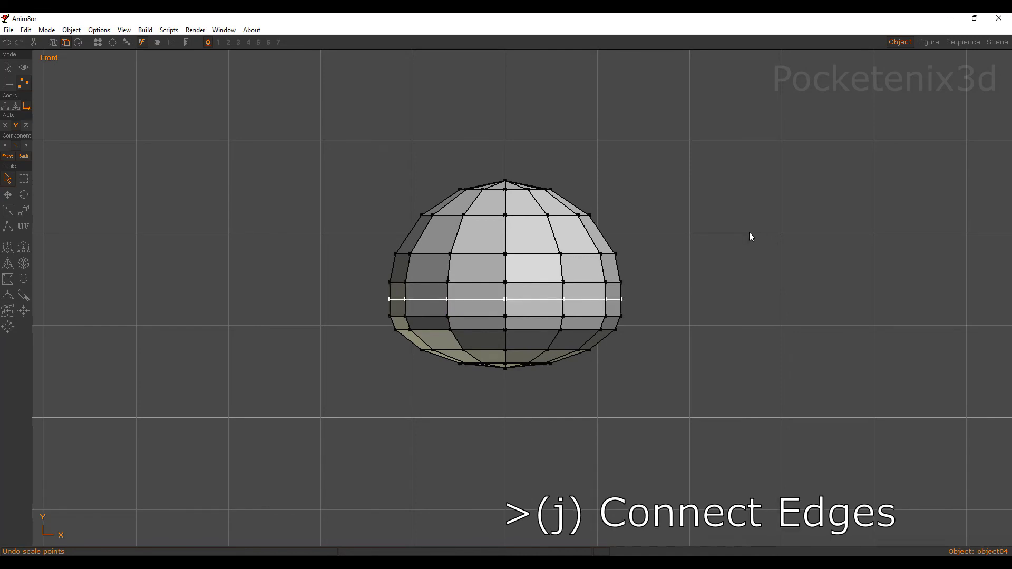
key(s)
drag(741, 229, 773, 225)
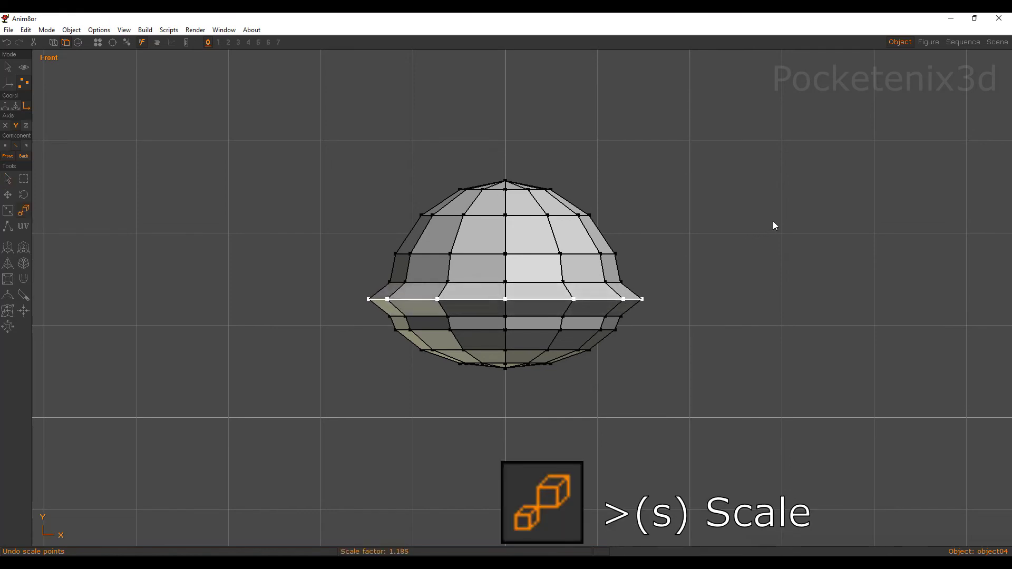
Bevel the widened loop into a flat rim and scale all points below it inward by about 0.964
key(b)
drag(701, 385, 836, 64)
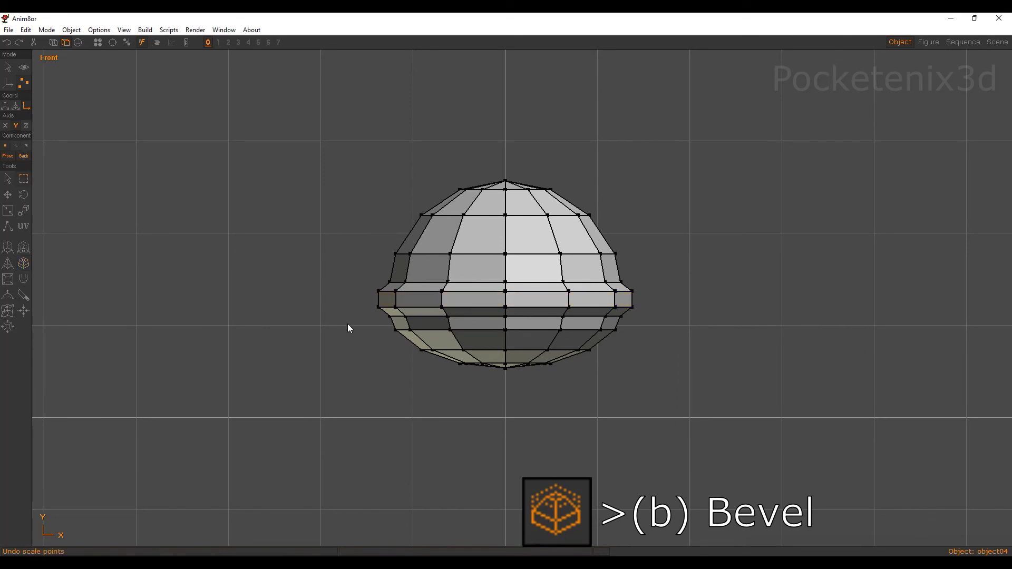
drag(383, 312, 676, 388)
key(s)
drag(742, 248, 737, 249)
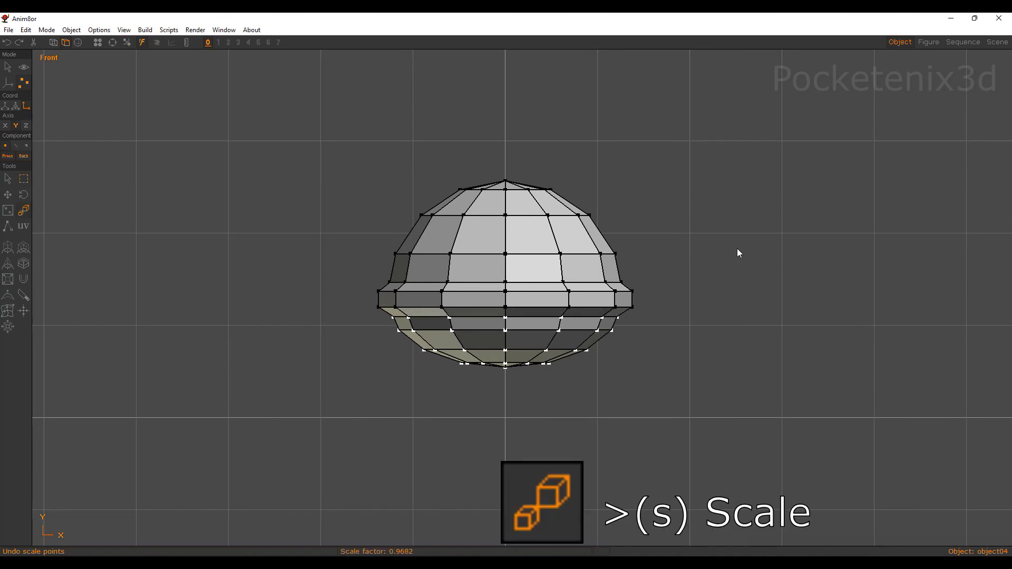
Raise the rim-area points at both outer sides and lower the ones on the centre line to curve the rim
key(d)
drag(358, 266, 432, 343)
shift+drag(593, 274, 656, 341)
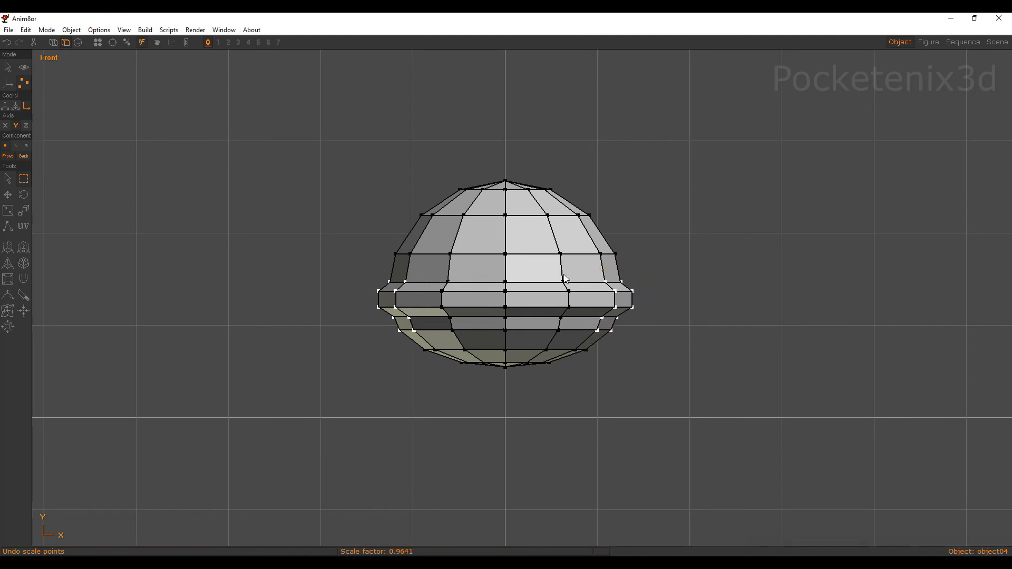
drag(626, 388, 662, 379)
key(d)
drag(495, 273, 519, 336)
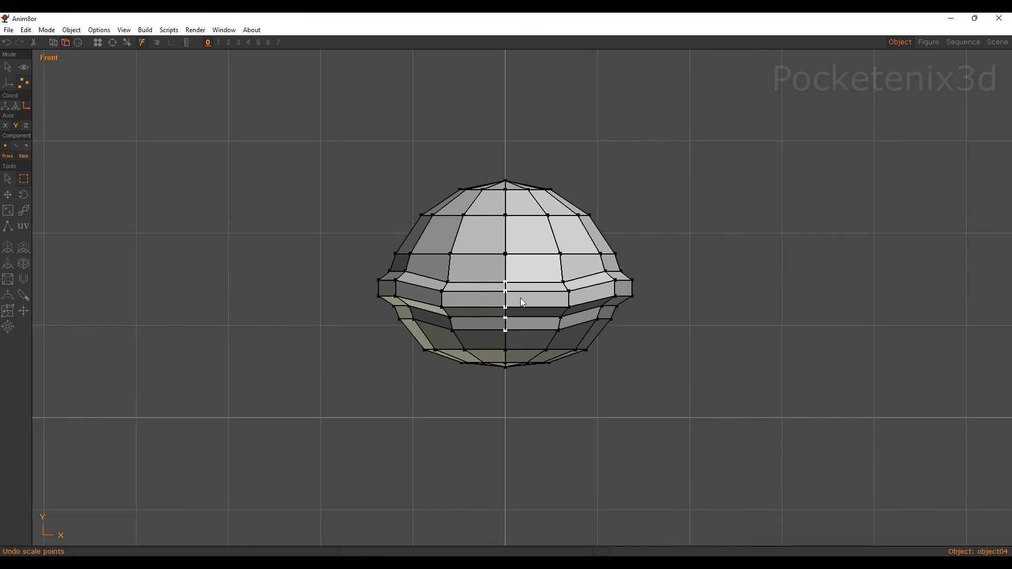
drag(671, 305, 667, 312)
Narrow the whole shell mesh front to back in the top view with a non-uniform scale of about 0.8521
key(ctrl+r)
drag(523, 289, 665, 326)
key(a)
click(663, 321)
key(t)
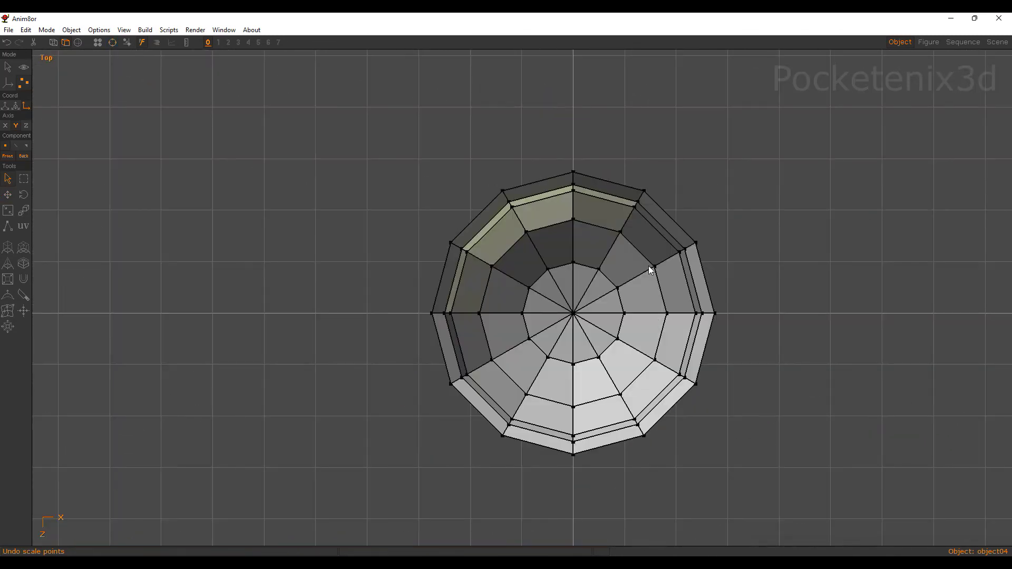
key(Tab)
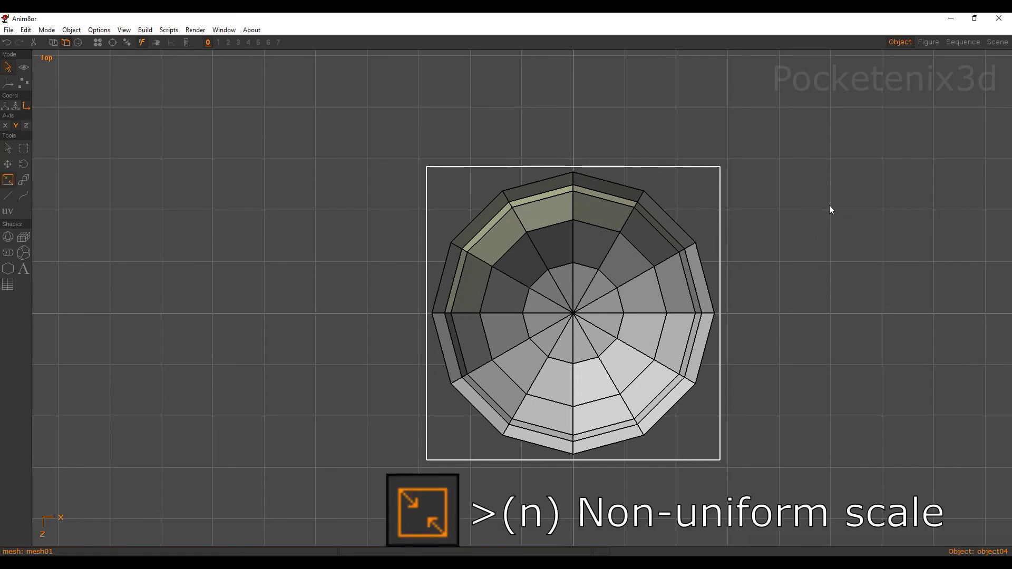
drag(830, 205, 828, 211)
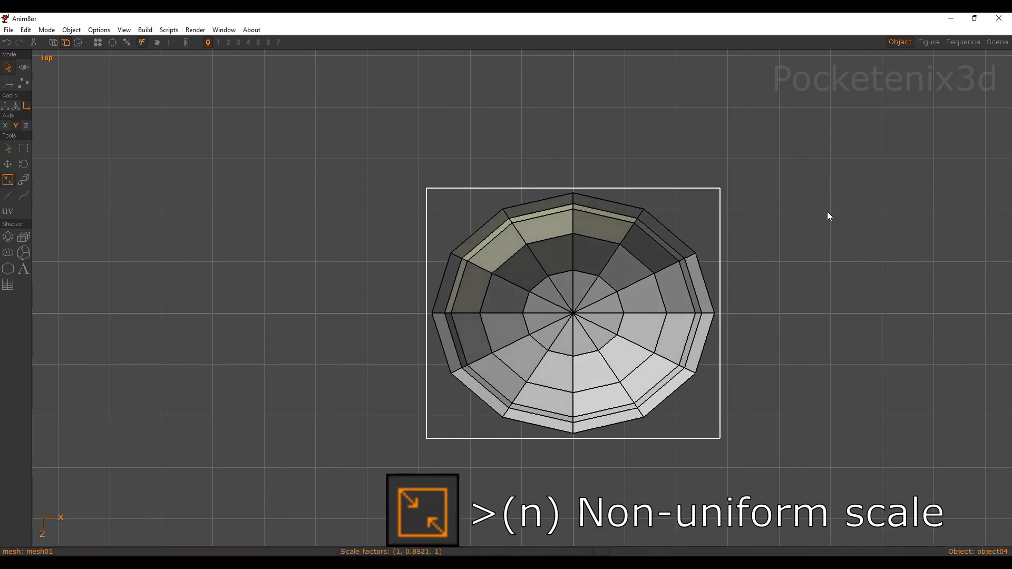
Examine the smooth-shaded shell and its curved rim in perspective and from the front
key(ctrl+r)
key(KP_9)
middle_drag(613, 189, 580, 342)
drag(580, 342, 504, 296)
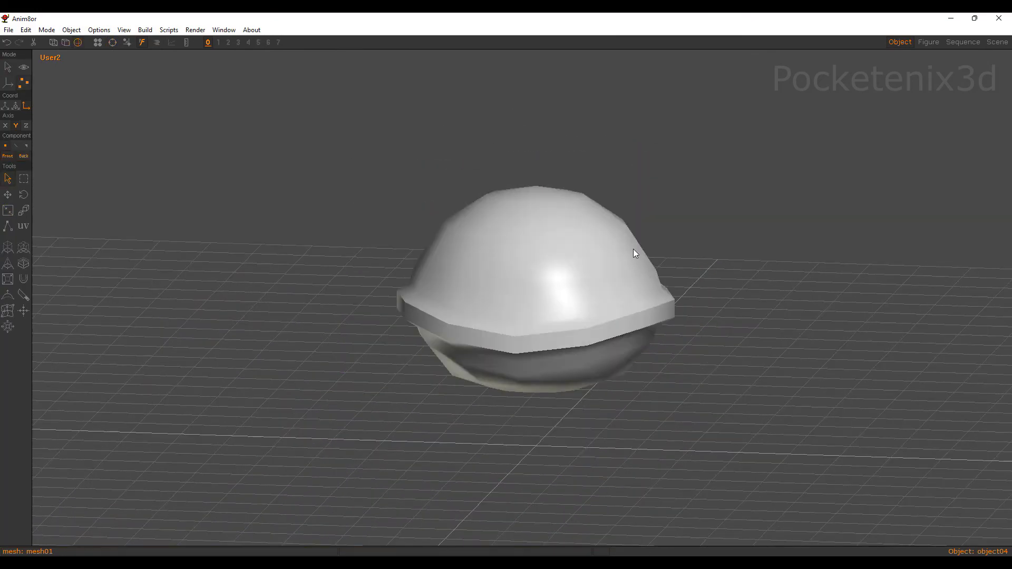
key(a)
drag(612, 258, 583, 251)
key(grave)
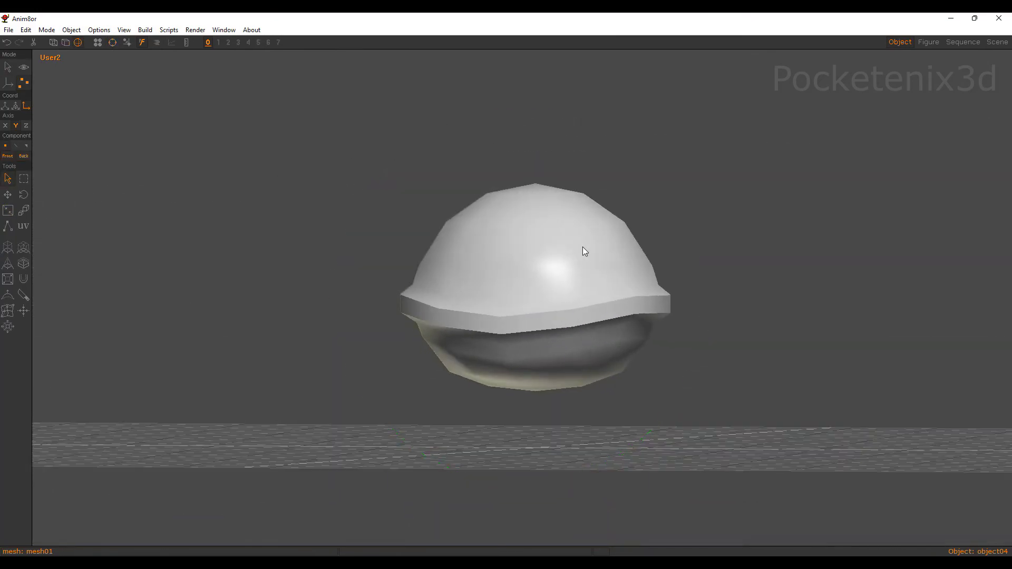
key(f)
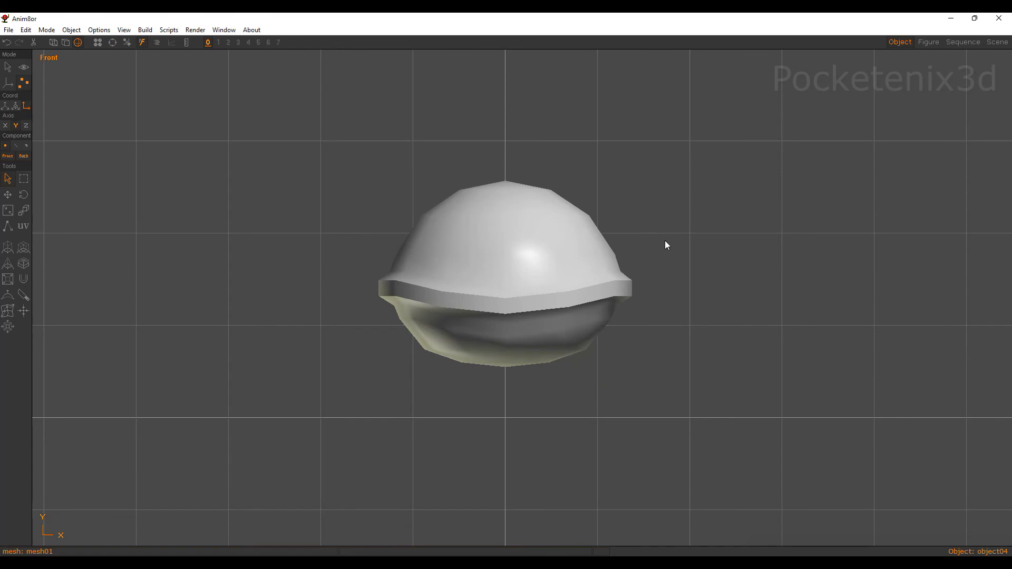
key(ctrl+f)
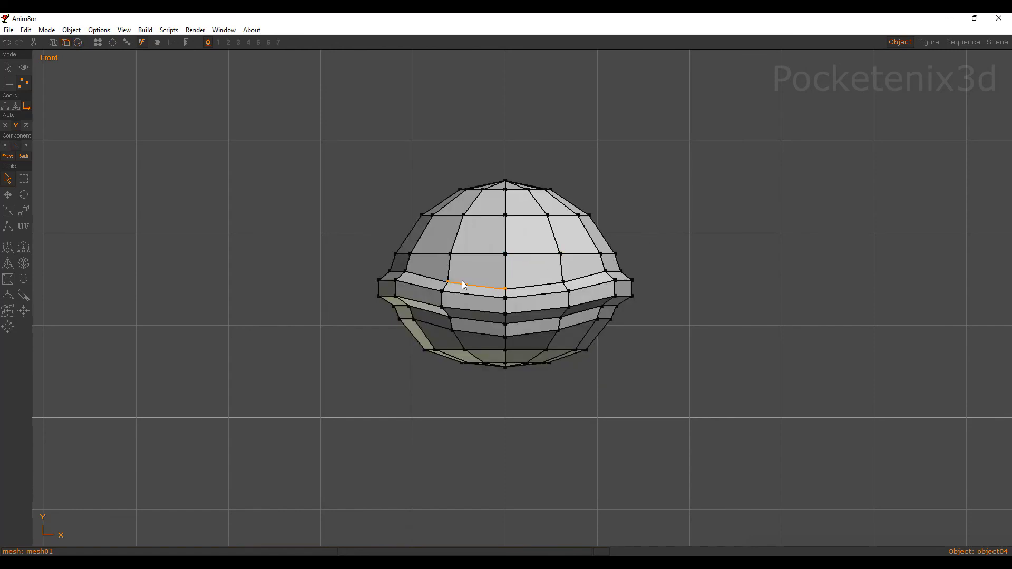
Select the edge loops bordering the rim and use Loop Cut to split the shell into dome, rim and underside
key(q)
key(r)
drag(514, 269, 686, 279)
key(l)
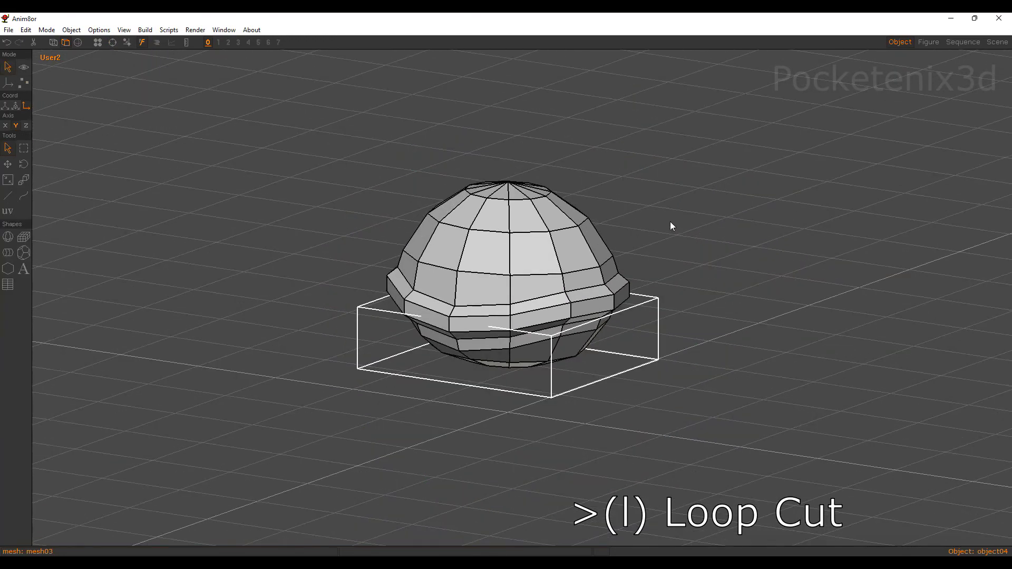
Move the dome and rim pieces upward and the underside downward to pull the cut shell apart
key(ctrl+r)
drag(576, 272, 673, 226)
click(561, 221)
key(m)
drag(561, 221, 675, 135)
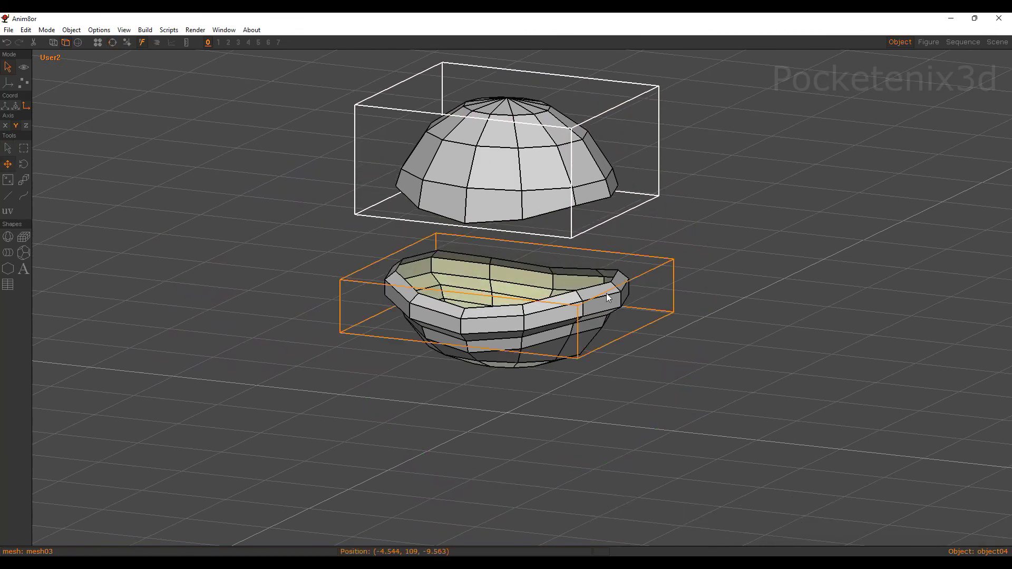
drag(590, 302, 598, 258)
drag(561, 336, 562, 397)
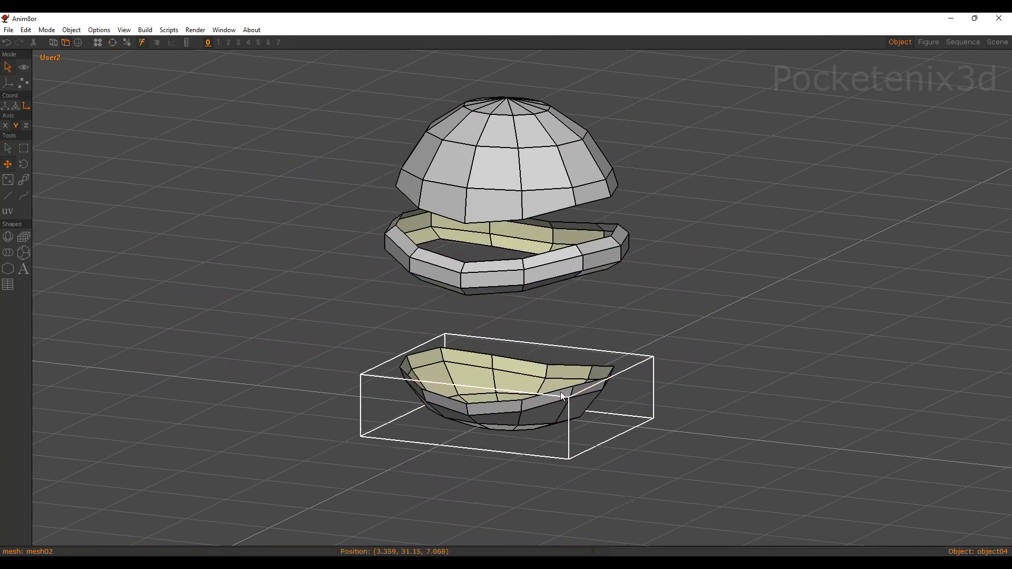
Undo the moves that pulled the shell's dome, rim and underside apart
drag(565, 257, 715, 235)
key(ctrl+r)
key(ctrl+r)
key(ctrl+z)
key(ctrl+z)
key(ctrl+z)
key(ctrl+z)
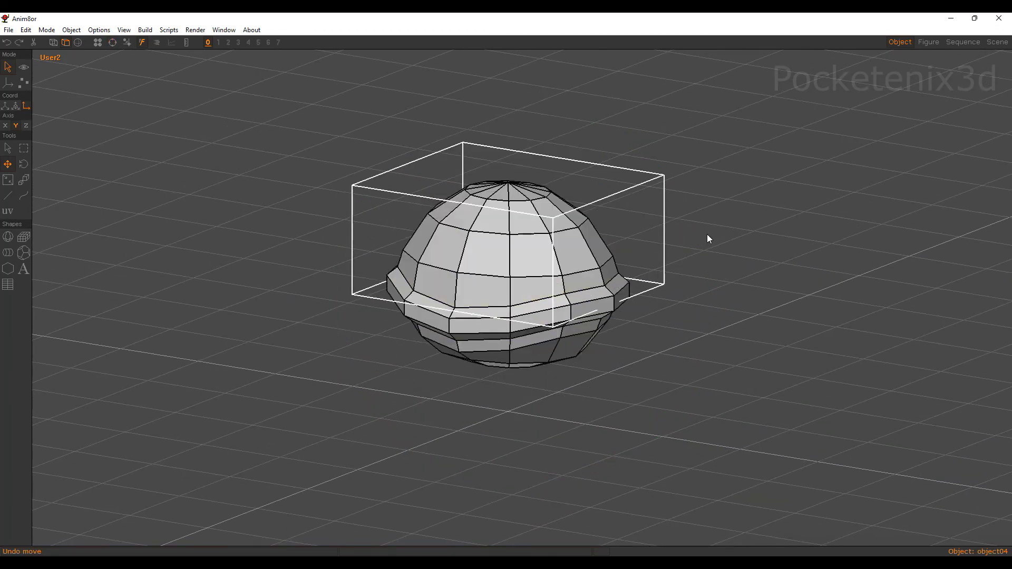
In the smooth-shaded front view, set the dome mesh's smooth angle to 10
key(f)
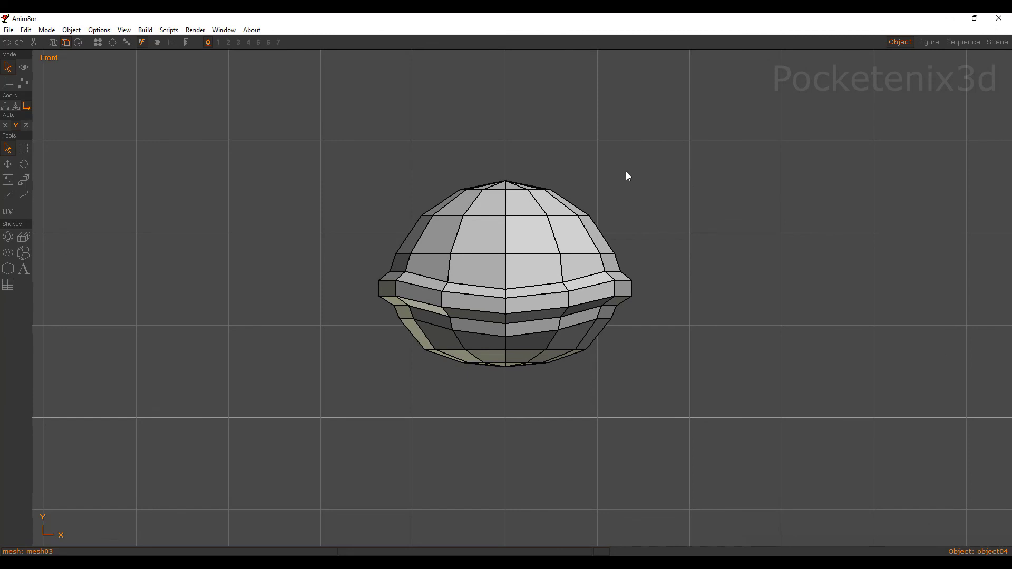
key(ctrl+3)
scroll(591, 183, up, 1)
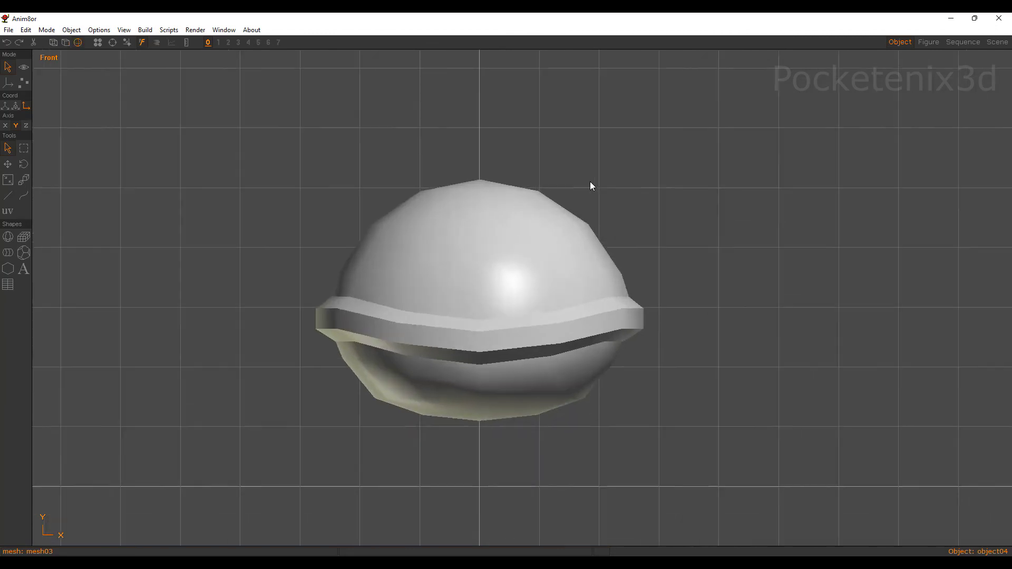
middle_drag(566, 229, 575, 228)
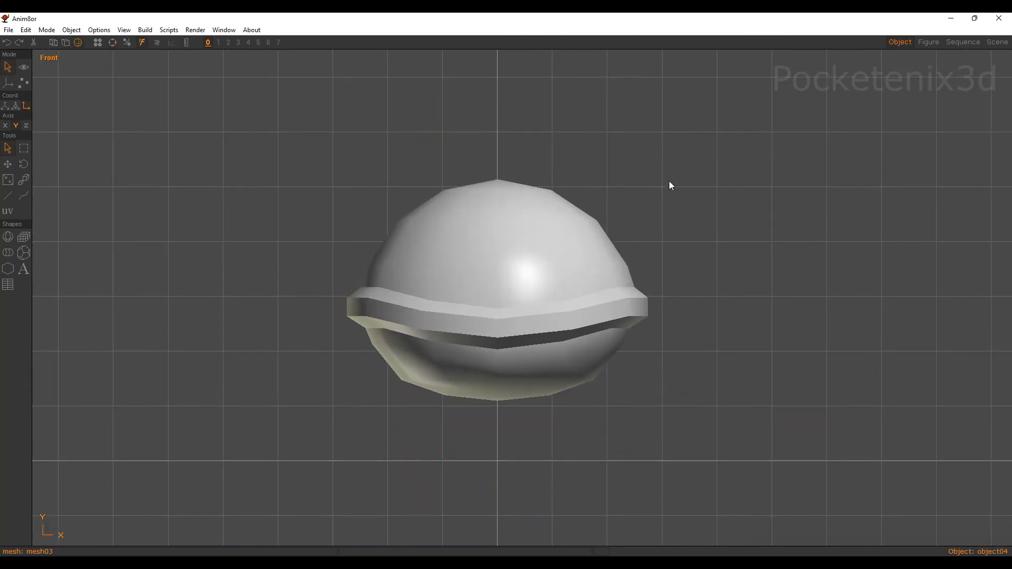
double_click(509, 214)
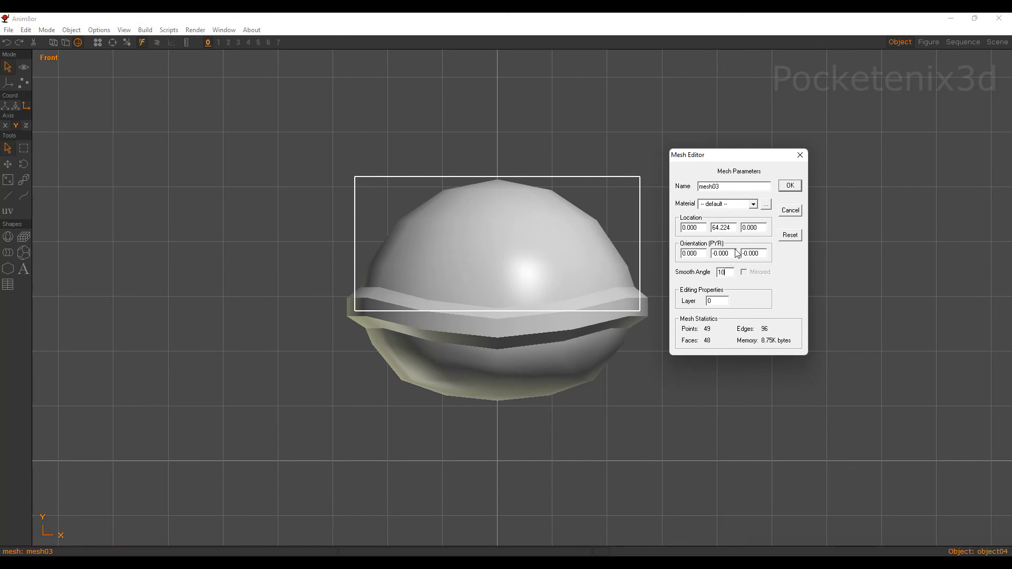
click(796, 186)
Set the rim mesh's smooth angle to 100
click(488, 324)
double_click(486, 324)
drag(732, 273, 675, 273)
text(100)
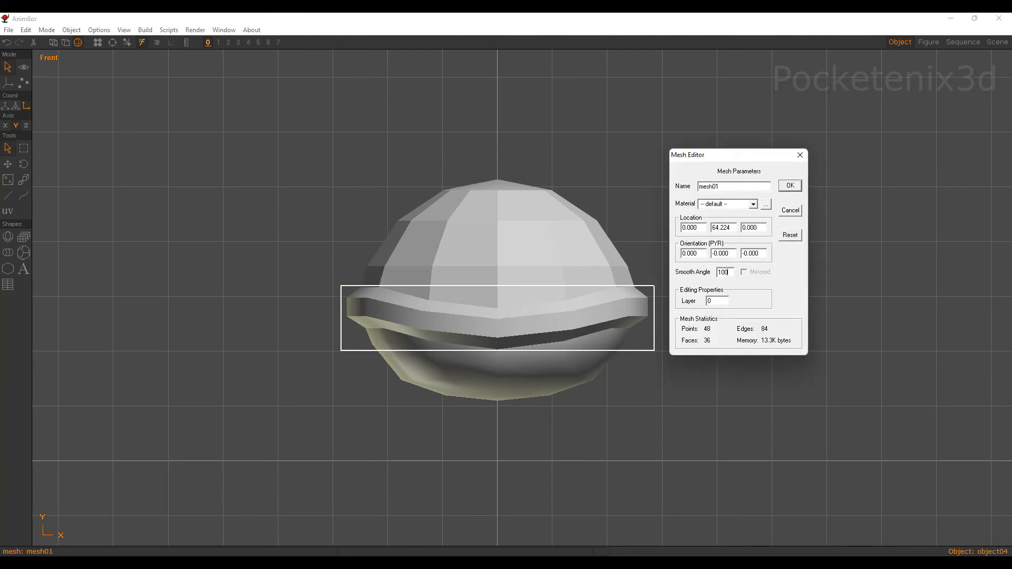
click(790, 186)
Set the underside mesh's smooth angle to 100 and deselect it
click(562, 361)
double_click(564, 362)
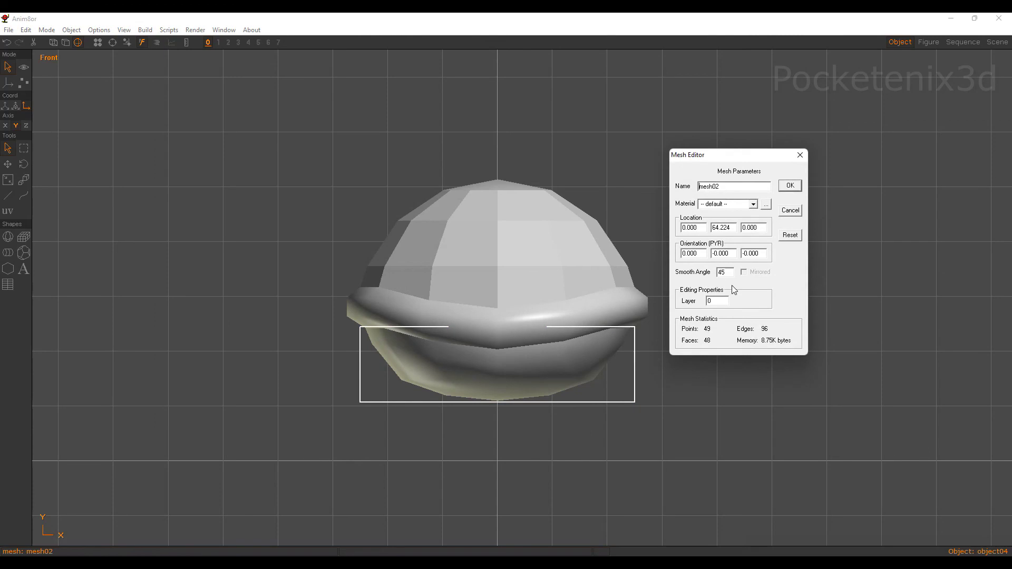
drag(731, 272, 654, 266)
text(100)
key(Return)
scroll(604, 266, down, 1)
click(665, 274)
Create a yellow material (RGB 254, 227, 100) with ambient 0.6 and specular 0, and apply it to the underside
key(ctrl+r)
mouse_move(559, 248)
mouse_down()
mouse_move(425, 274)
mouse_move(727, 246)
mouse_move(578, 253)
mouse_up()
mouse_move(579, 258)
right_down()
mouse_move(492, 258)
mouse_move(605, 248)
mouse_move(797, 260)
right_up()
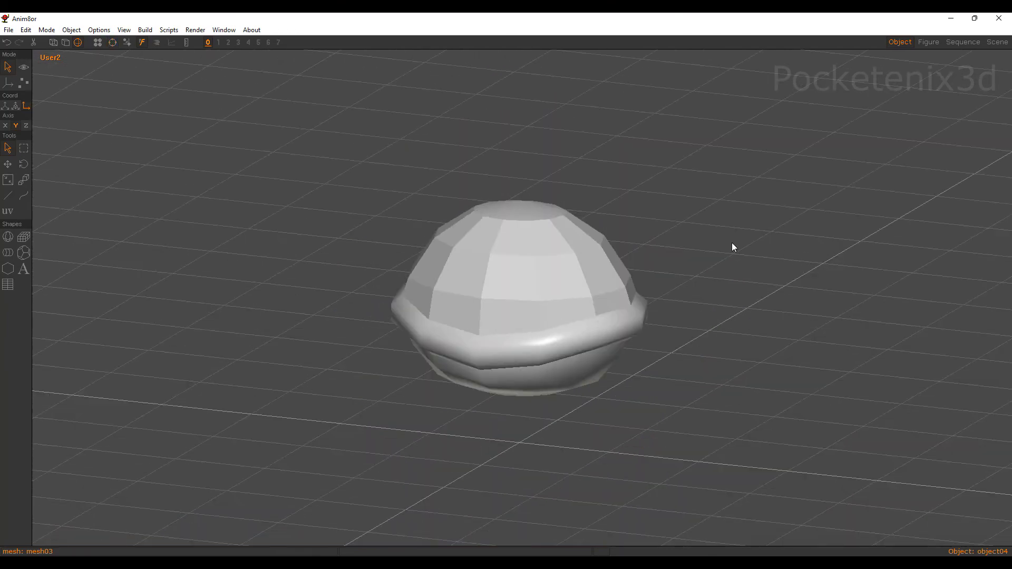
click(579, 379)
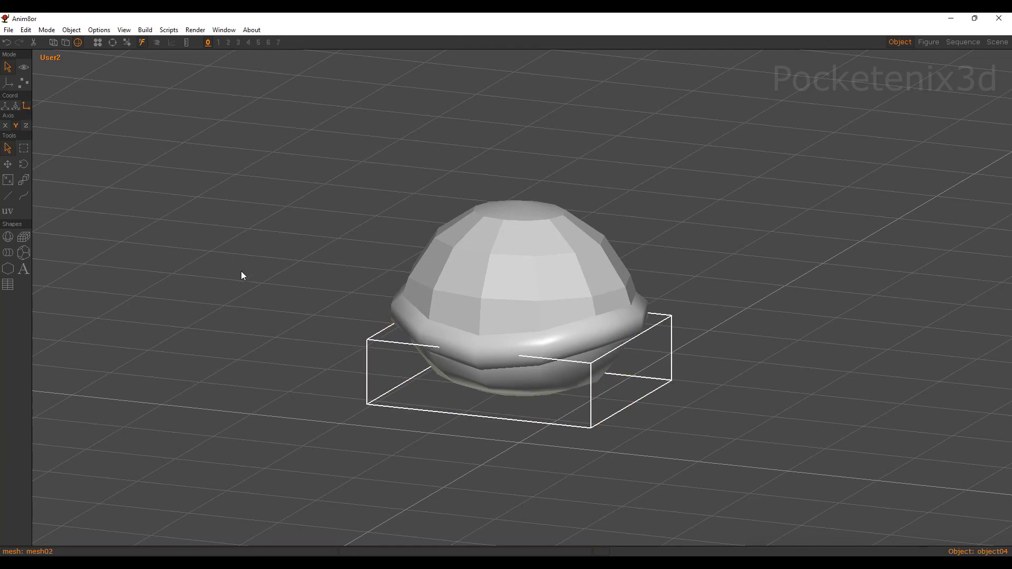
key(ctrl+m)
click(53, 85)
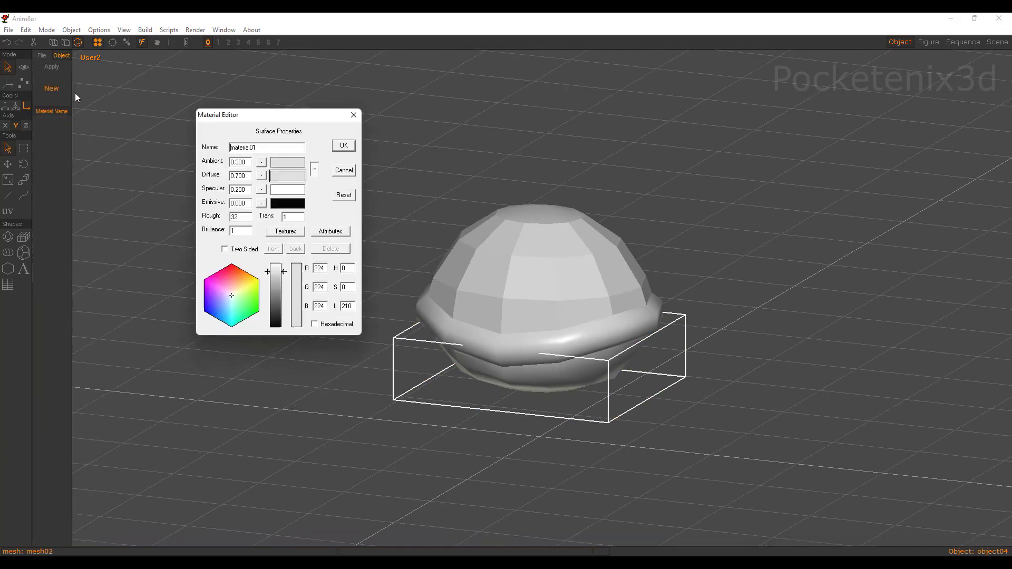
click(239, 289)
drag(246, 280, 282, 284)
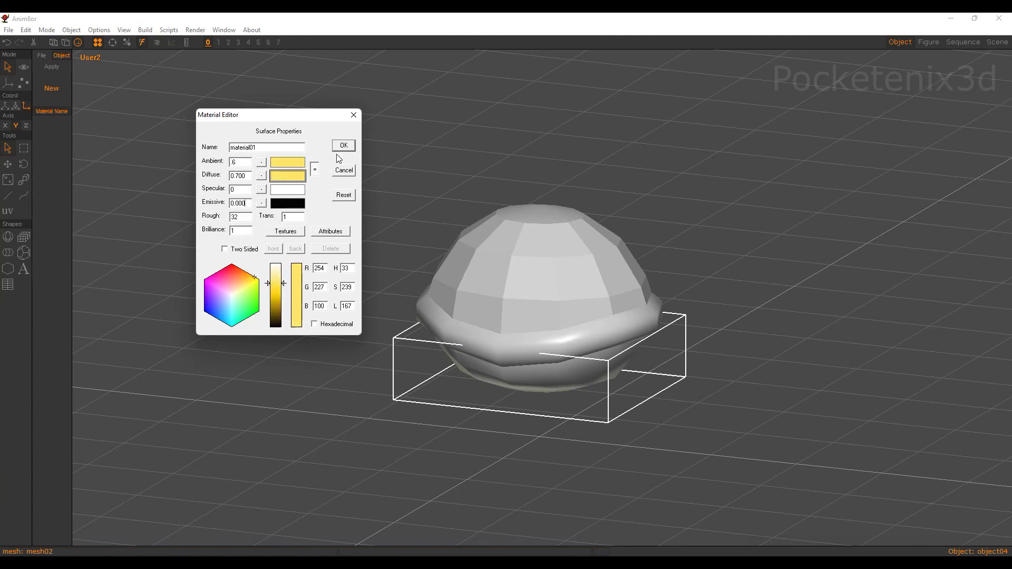
click(343, 149)
click(60, 68)
Create a pure white material with ambient 0.6 and specular 0, and apply it to the rim
key(ctrl+r)
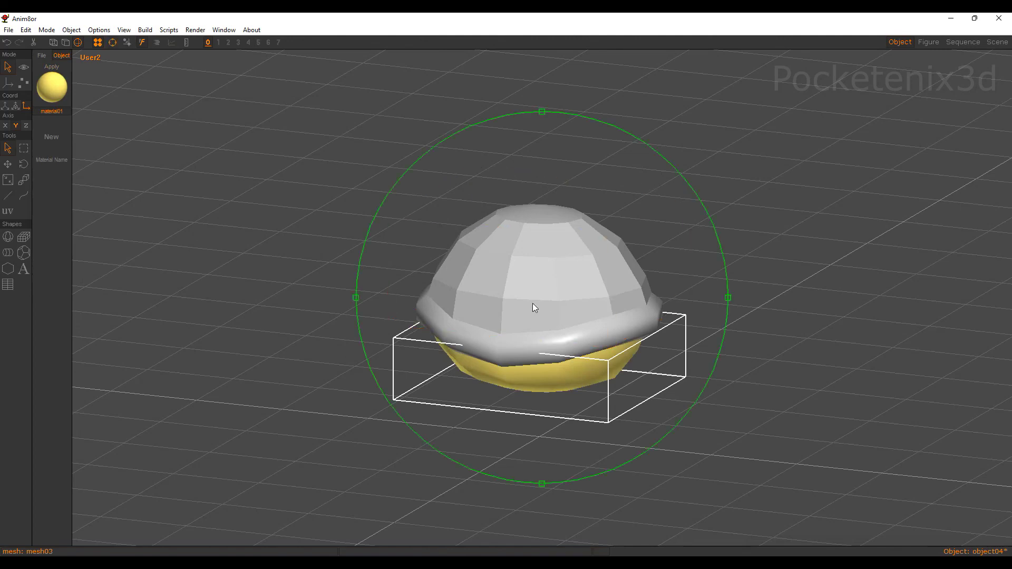
drag(533, 303, 650, 272)
right_drag(650, 271, 543, 331)
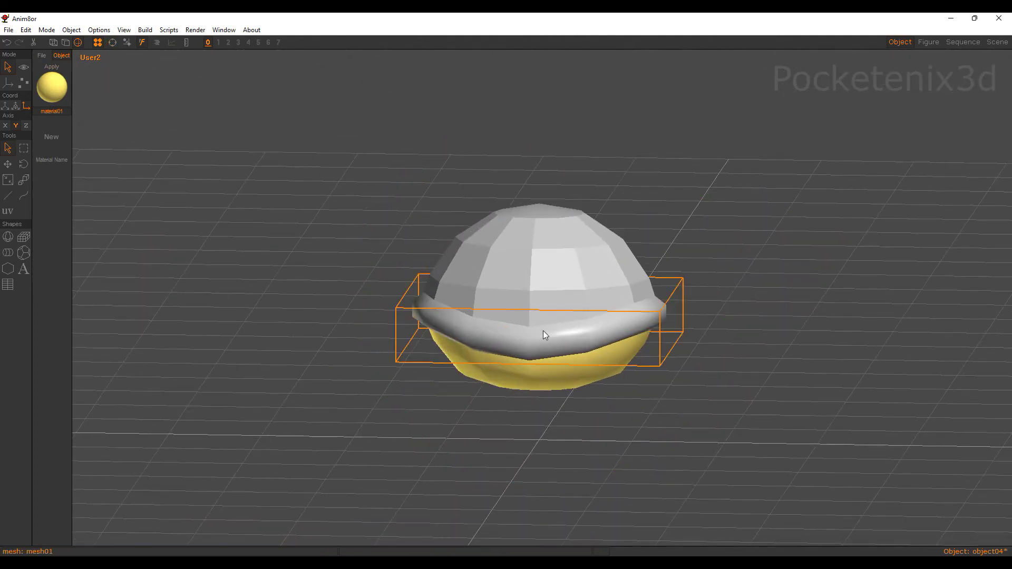
click(53, 136)
drag(283, 271, 287, 248)
double_click(244, 164)
text(.6)
double_click(240, 189)
text(0)
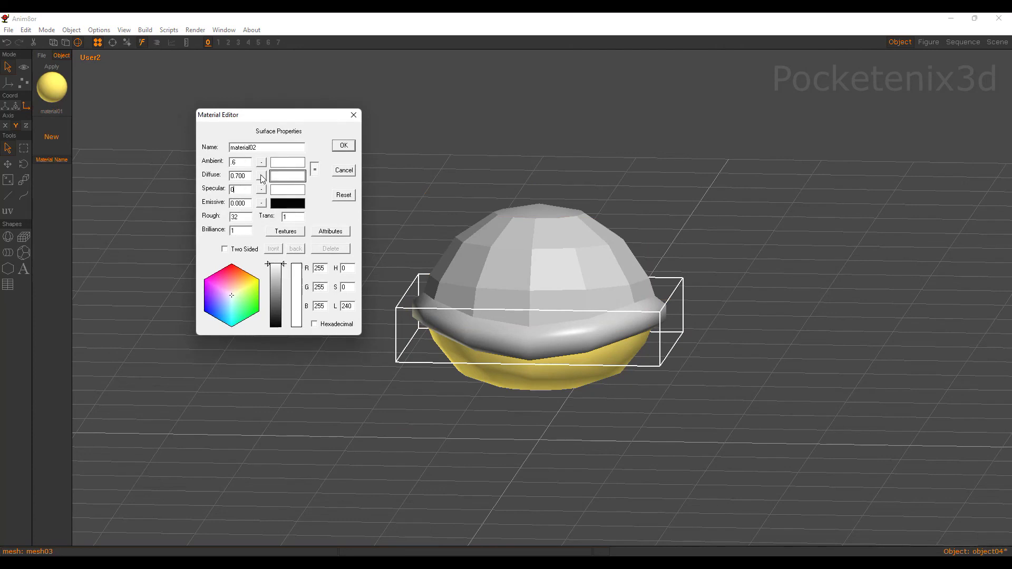
click(344, 146)
click(62, 67)
Create a blue material (RGB 0, 0, 195) with ambient 0.6, specular 0.4 and roughness 15, and apply it to the dome
click(311, 185)
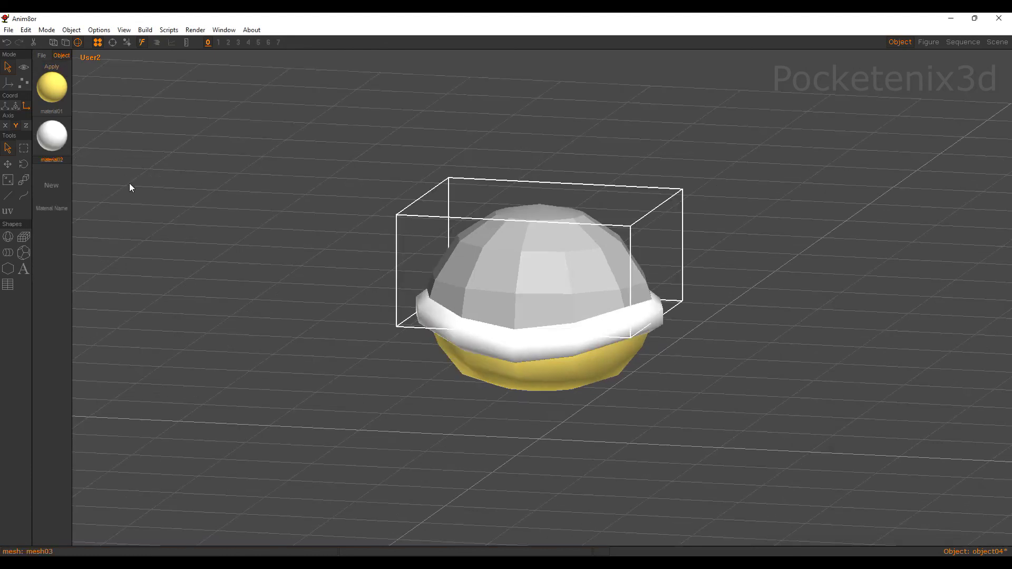
click(50, 187)
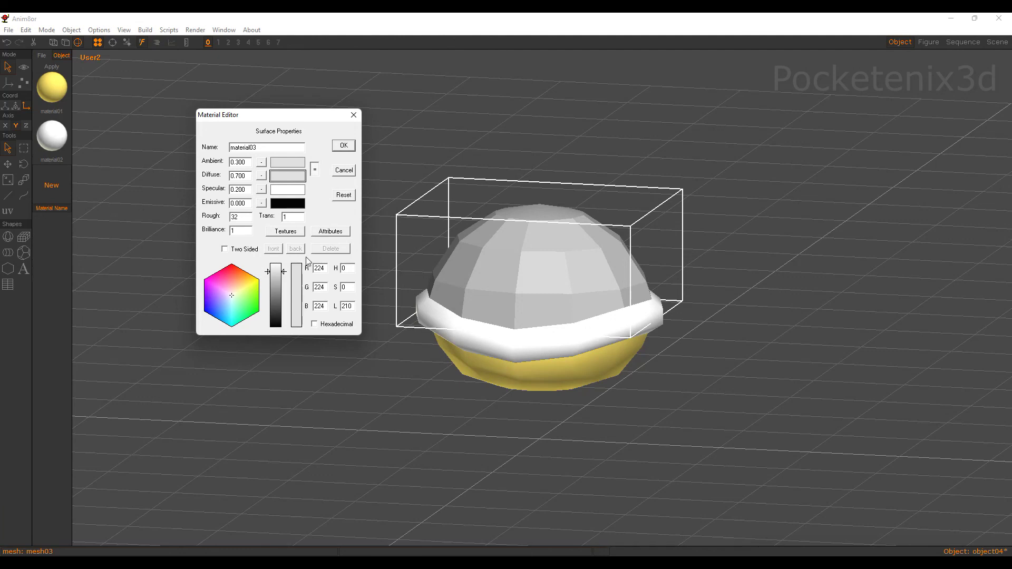
drag(239, 299, 210, 311)
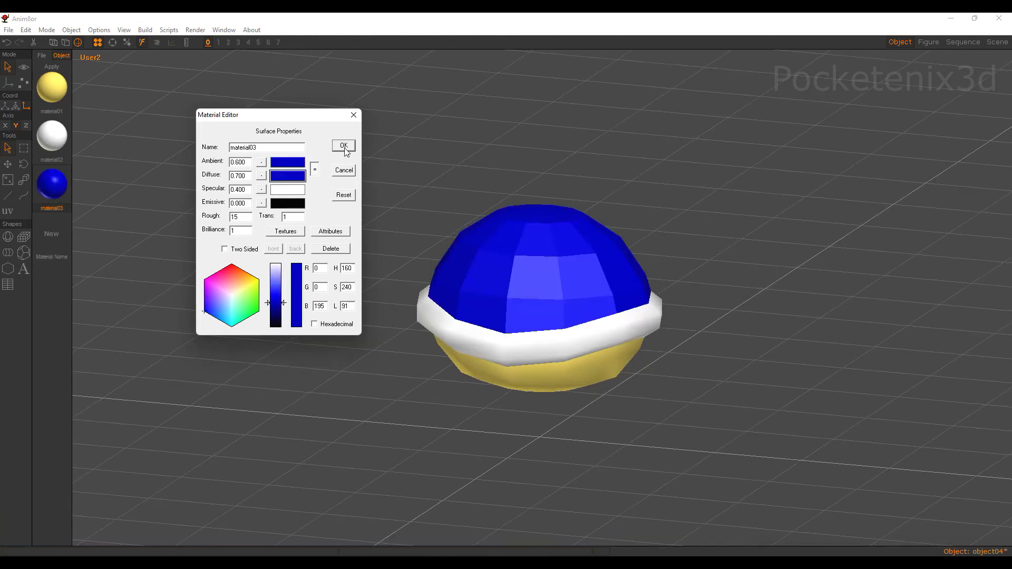
click(345, 149)
key(ctrl+r)
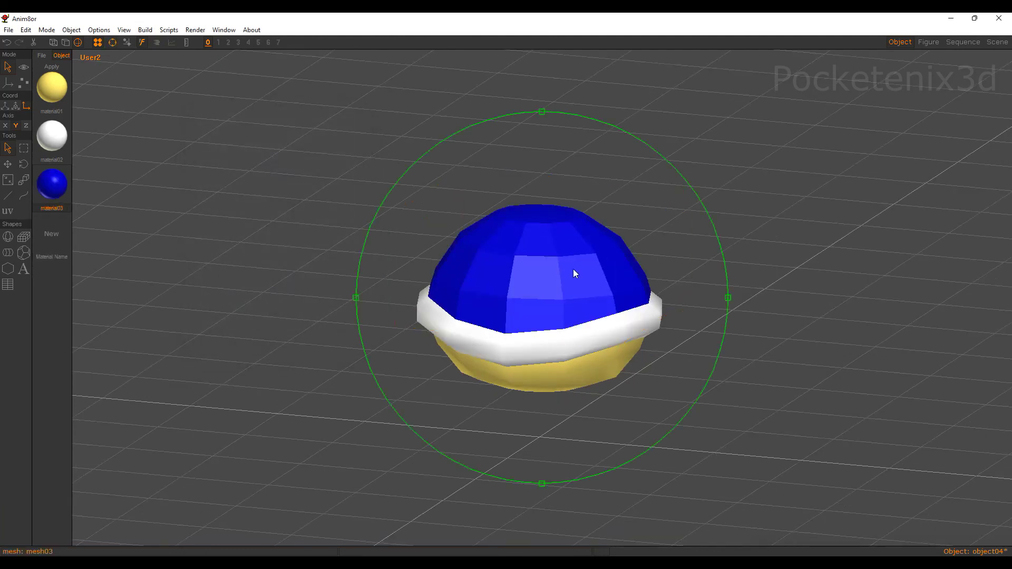
drag(614, 310, 593, 292)
key(ctrl+r)
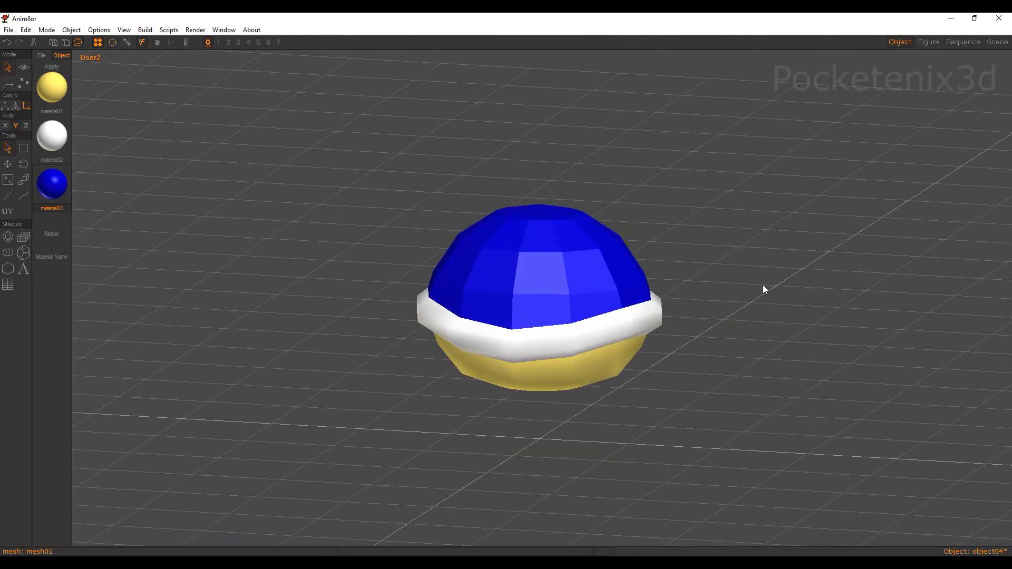